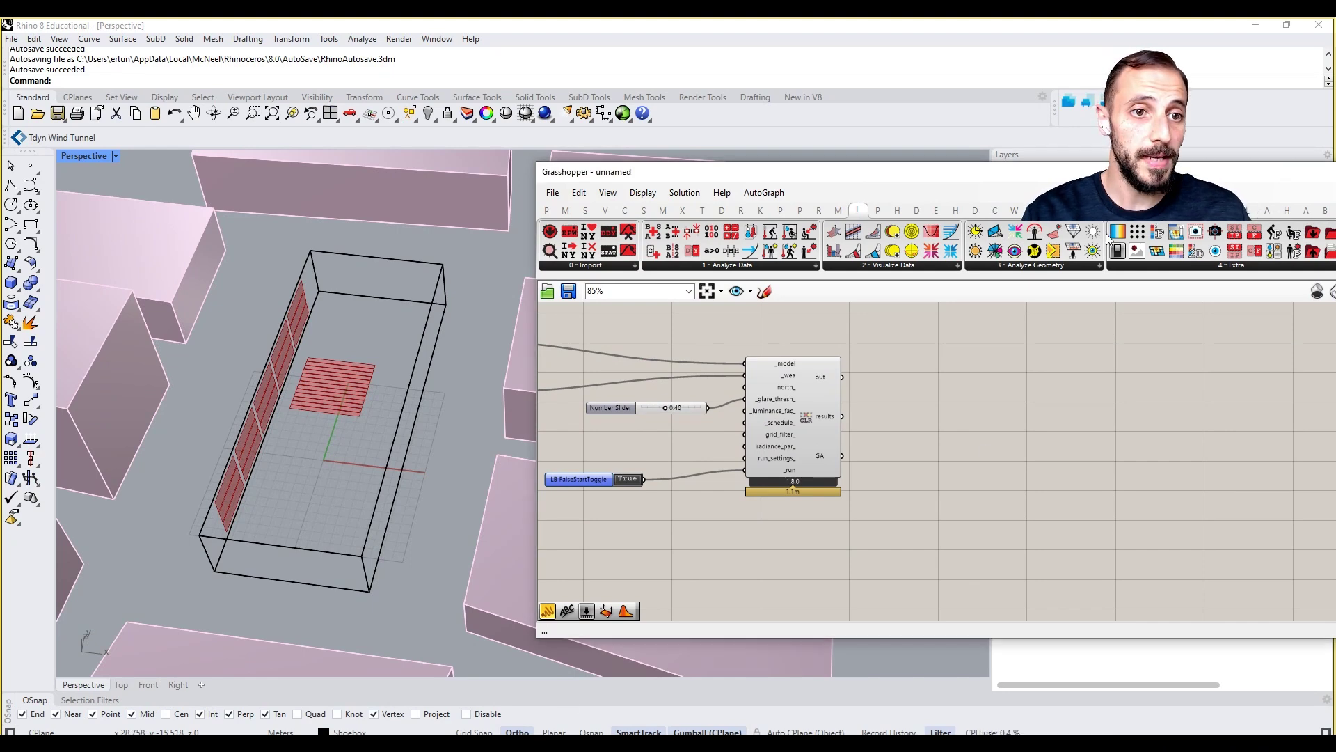
Place a spatial heatmap component beside the annual glare recipe and connect the recipe's GA output to its _values input
{"action": "left_click_drag", "start_coordinate": [1176, 252], "coordinate": [1173, 403]}
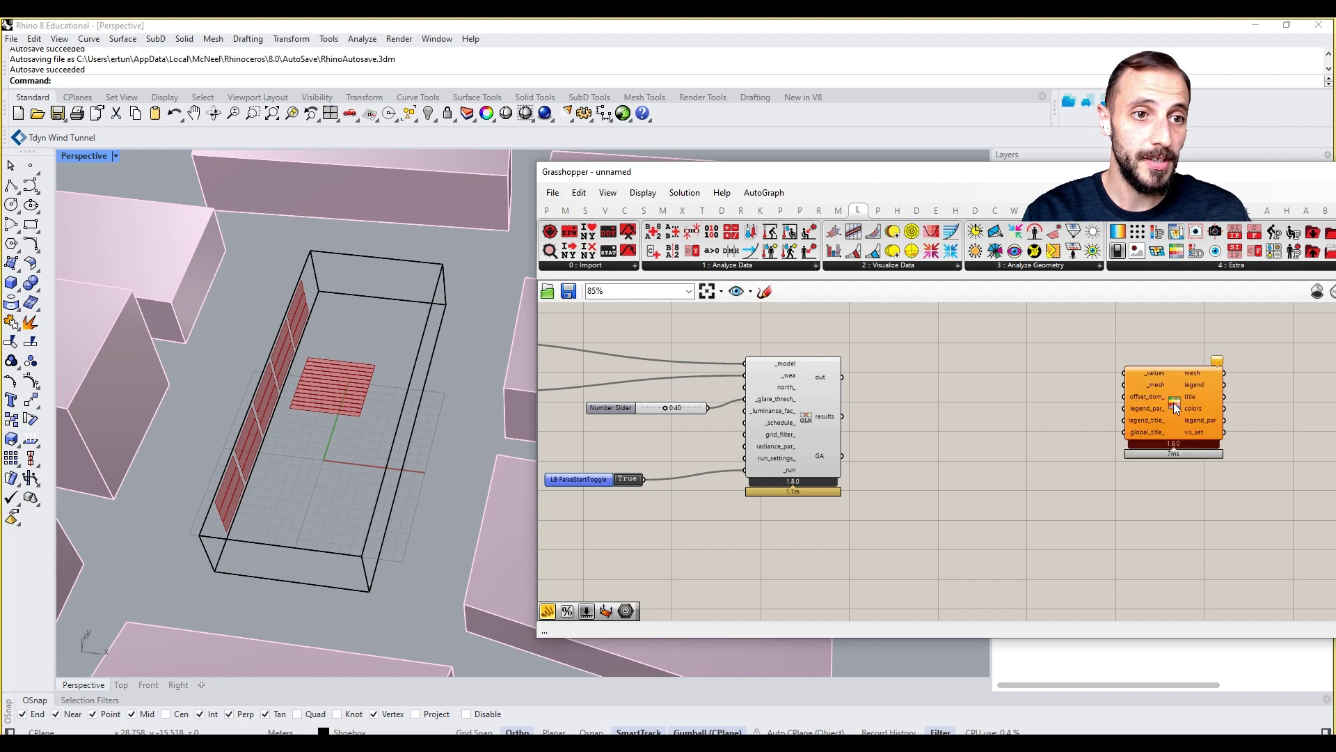
{"action": "right_click_drag", "start_coordinate": [1029, 382], "coordinate": [962, 391]}
{"action": "left_click_drag", "start_coordinate": [775, 464], "coordinate": [1153, 409]}
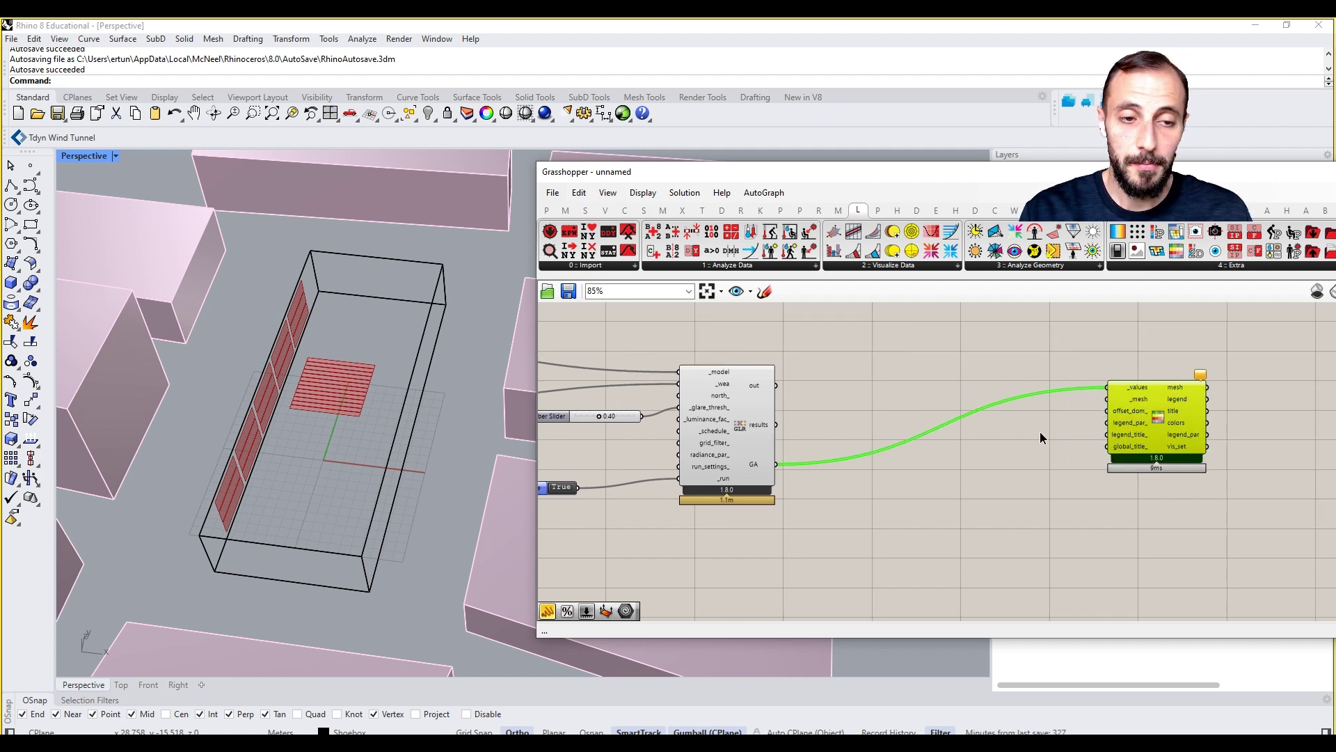
{"action": "right_click_drag", "start_coordinate": [1039, 432], "coordinate": [997, 434]}
{"action": "mouse_move", "coordinate": [1092, 401]}
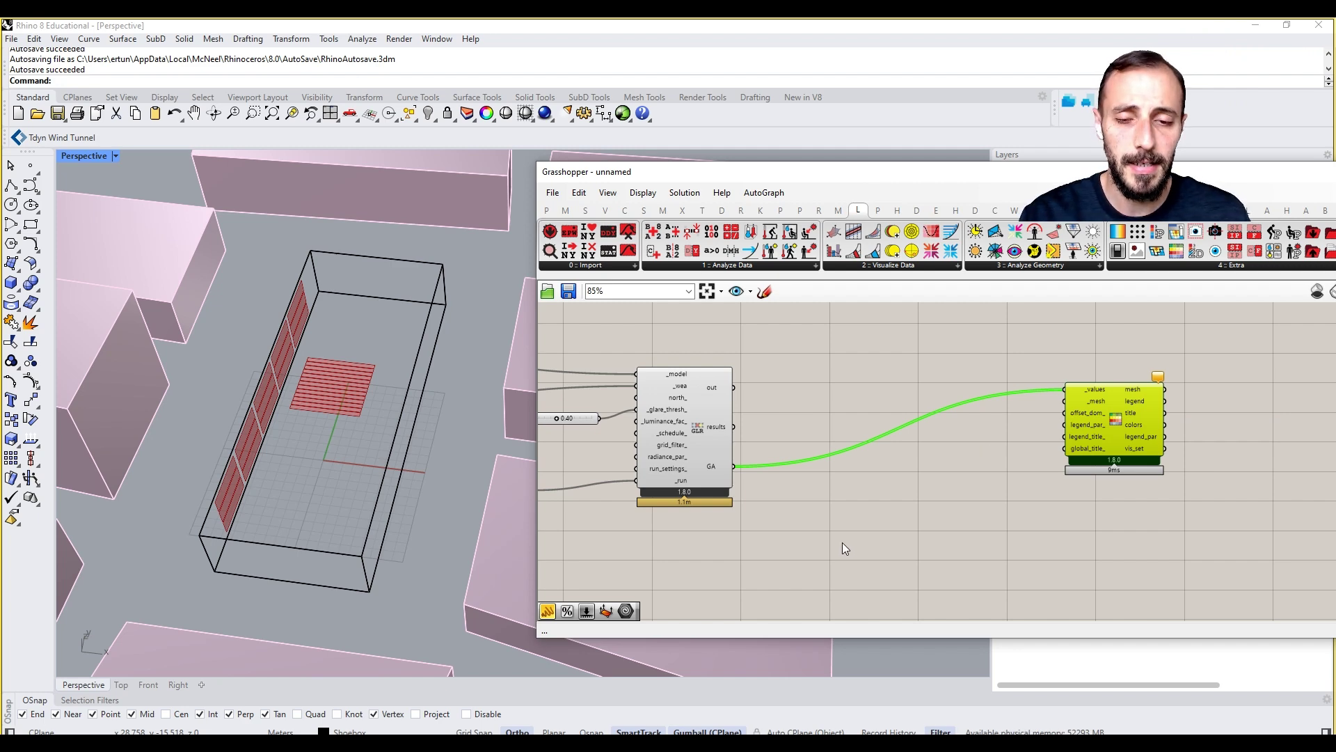
Duplicate the legend parameters component with its sliders and colour index from the illuminance group to just below the glare recipe
{"action": "scroll", "coordinate": [934, 500], "scroll_direction": "down", "scroll_amount": 3}
{"action": "right_click_drag", "start_coordinate": [866, 405], "coordinate": [798, 491]}
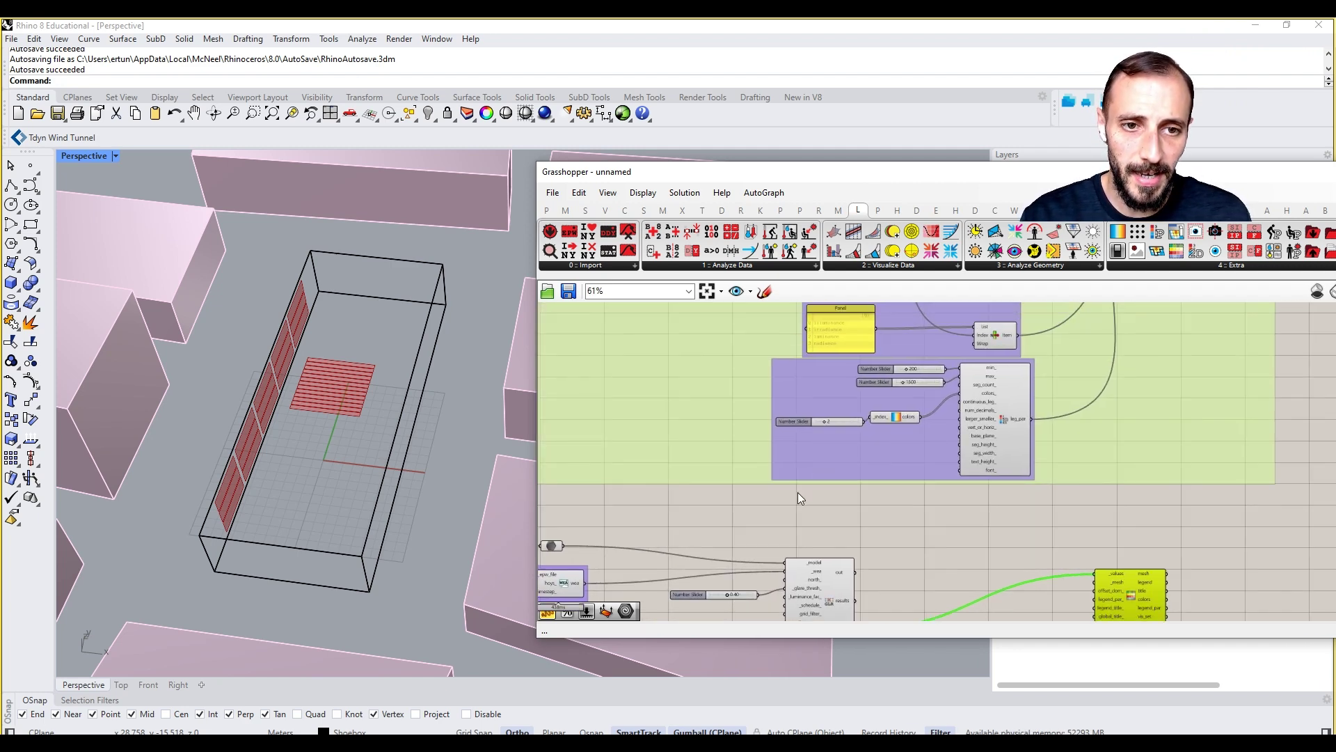
{"action": "left_click_drag", "start_coordinate": [798, 491], "coordinate": [1037, 361]}
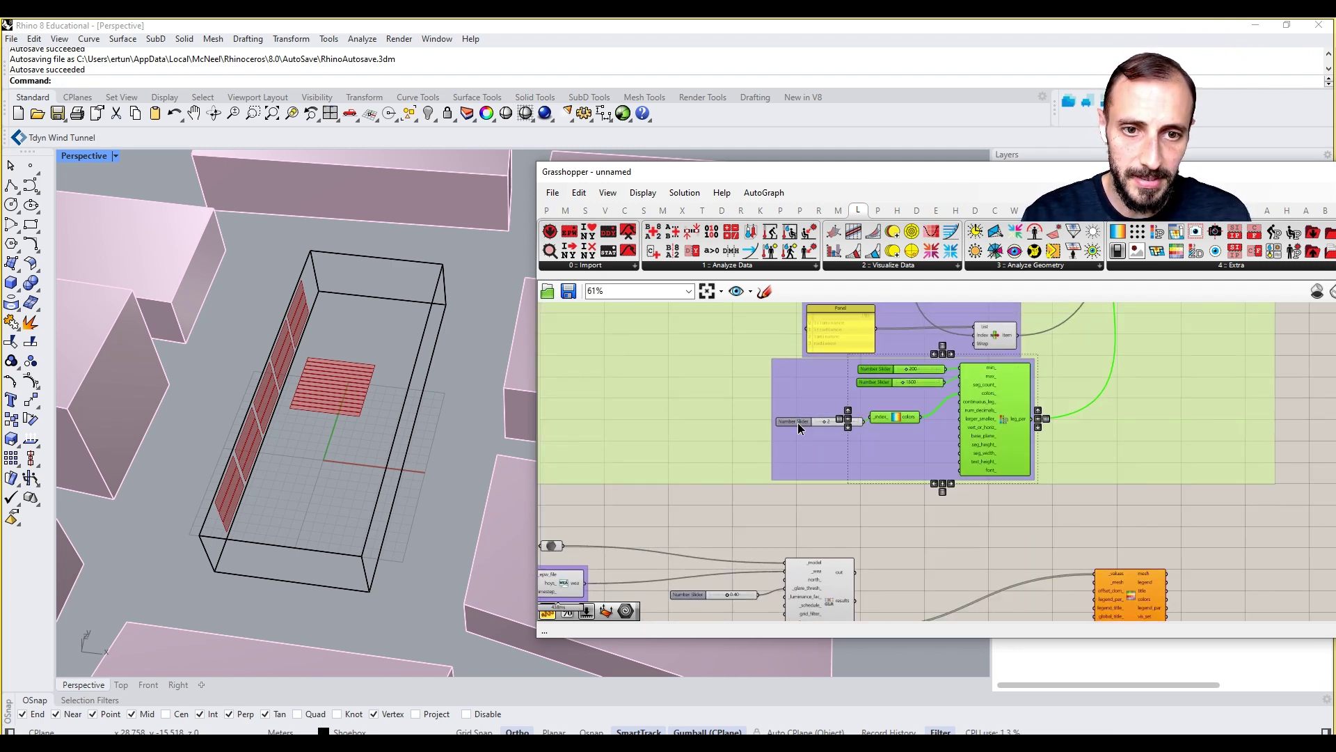
{"action": "scroll", "coordinate": [991, 417], "scroll_direction": "down", "scroll_amount": 2}
{"action": "left_click_drag", "start_coordinate": [991, 418], "coordinate": [984, 582], "text": "alt"}
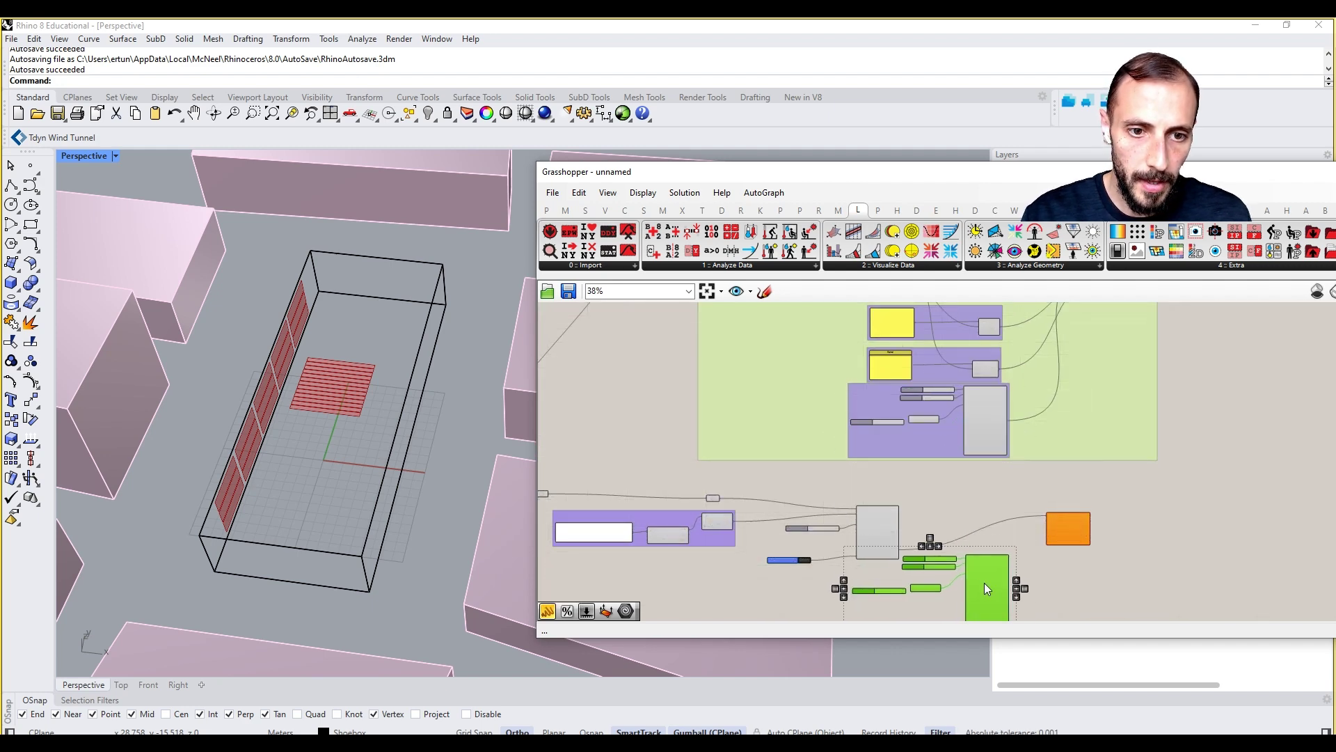
{"action": "scroll", "coordinate": [984, 582], "scroll_direction": "up", "scroll_amount": 4}
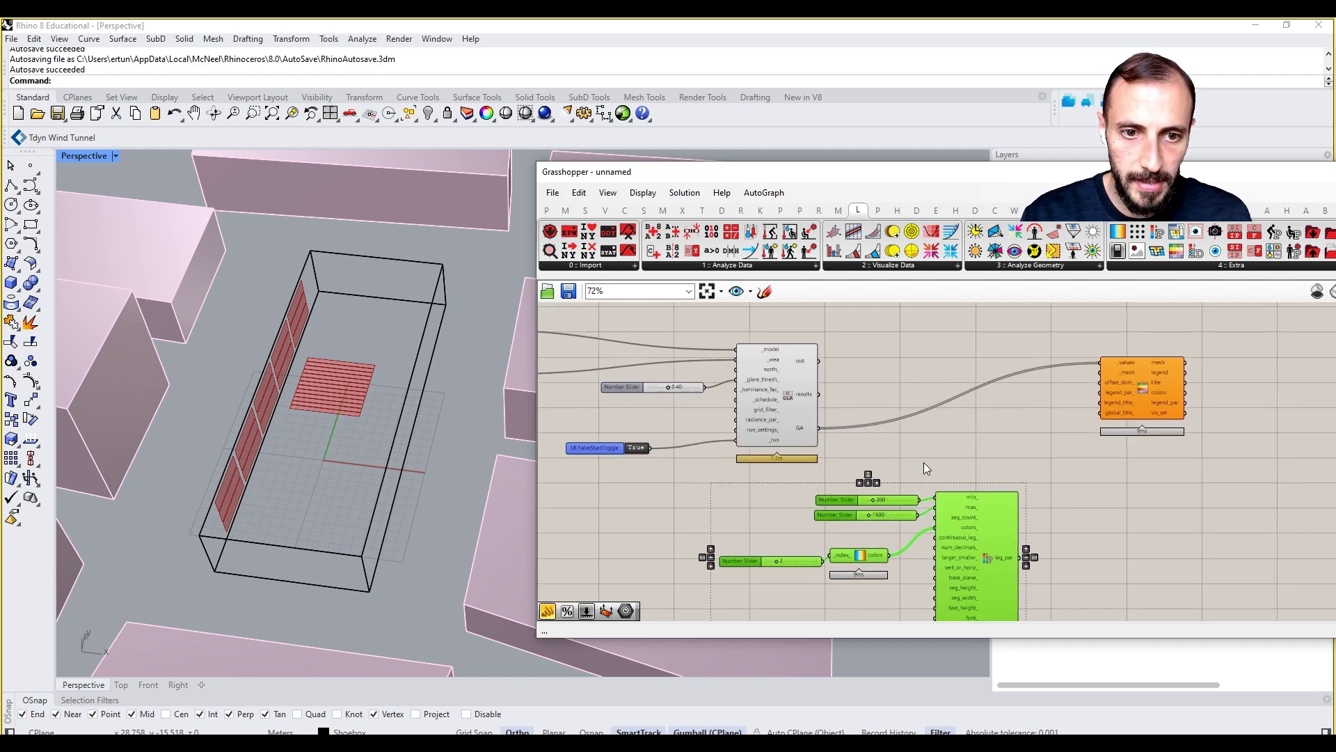
Set the copied legend's minimum slider to 0 and its maximum slider to 100
{"action": "double_click", "coordinate": [891, 498]}
{"action": "key", "text": "Escape"}
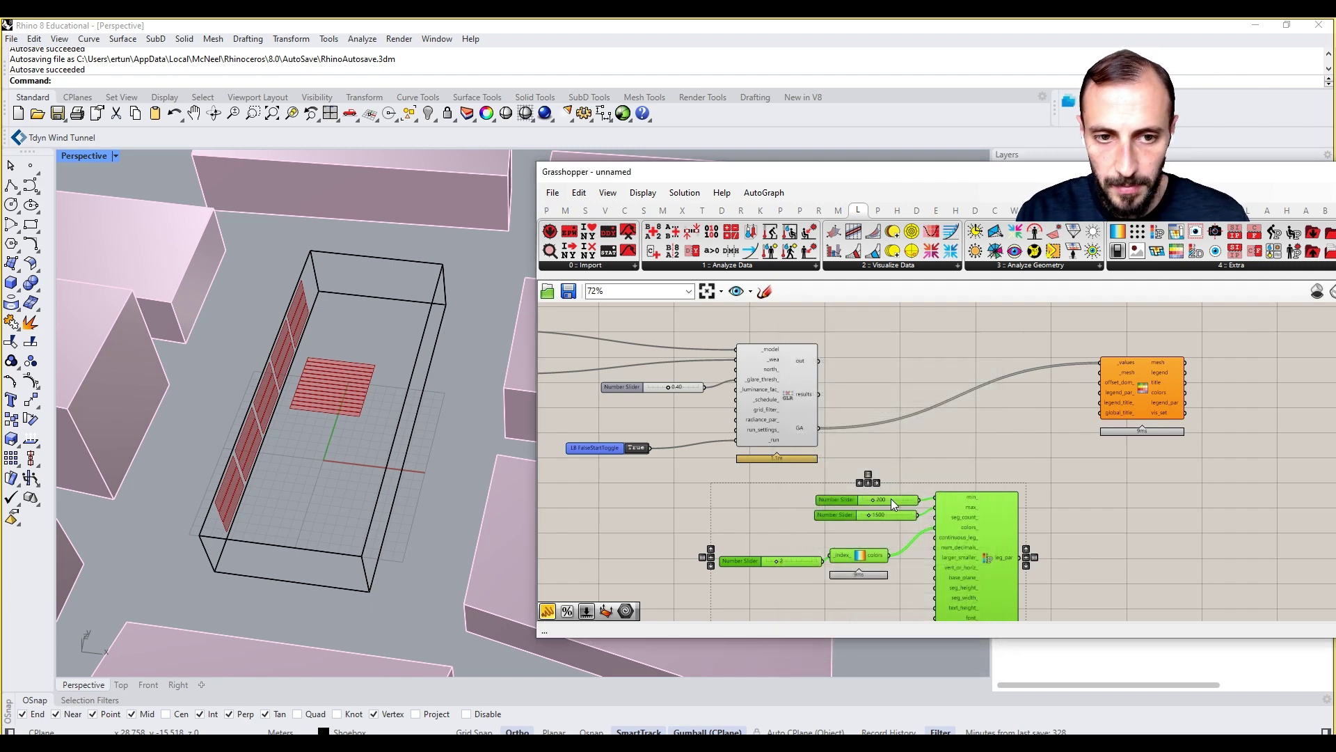
{"action": "scroll", "coordinate": [891, 499], "scroll_direction": "up", "scroll_amount": 3}
{"action": "double_click", "coordinate": [891, 499]}
{"action": "type", "text": "0"}
{"action": "key", "text": "Return"}
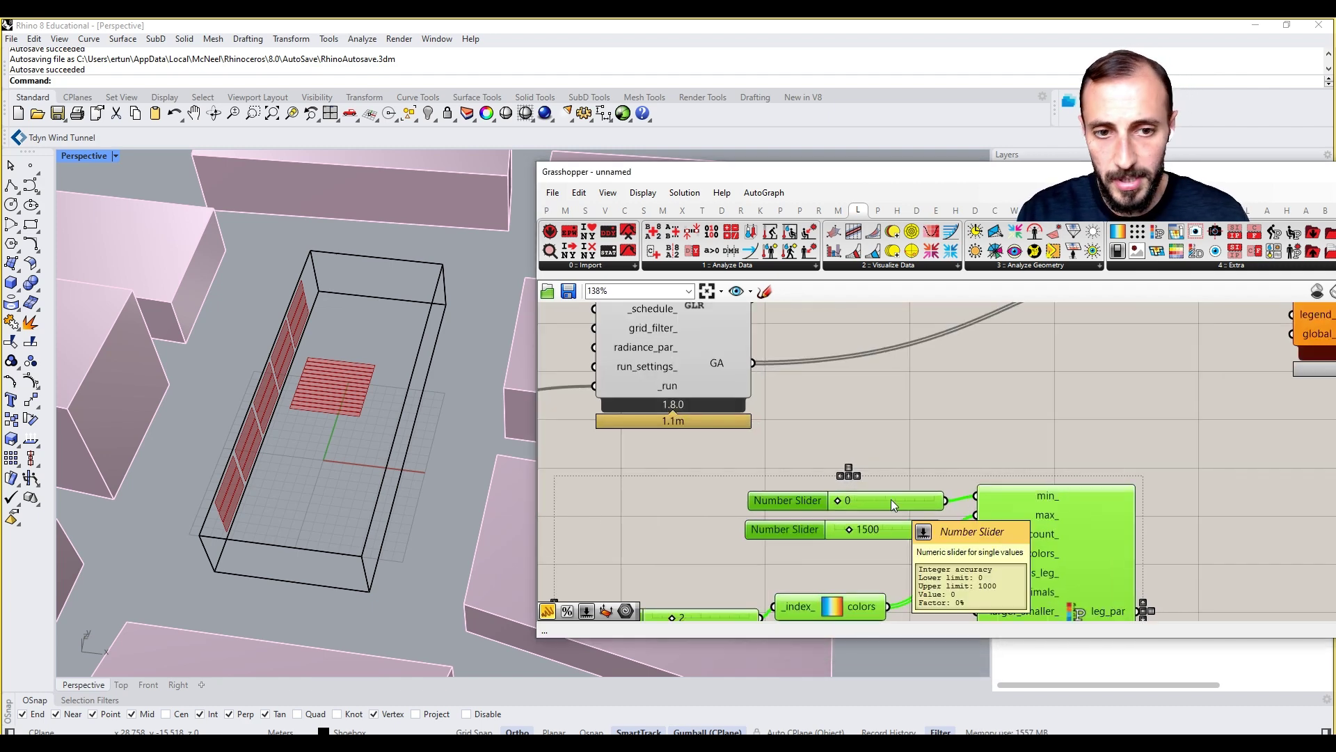
{"action": "double_click", "coordinate": [901, 529]}
{"action": "type", "text": "100"}
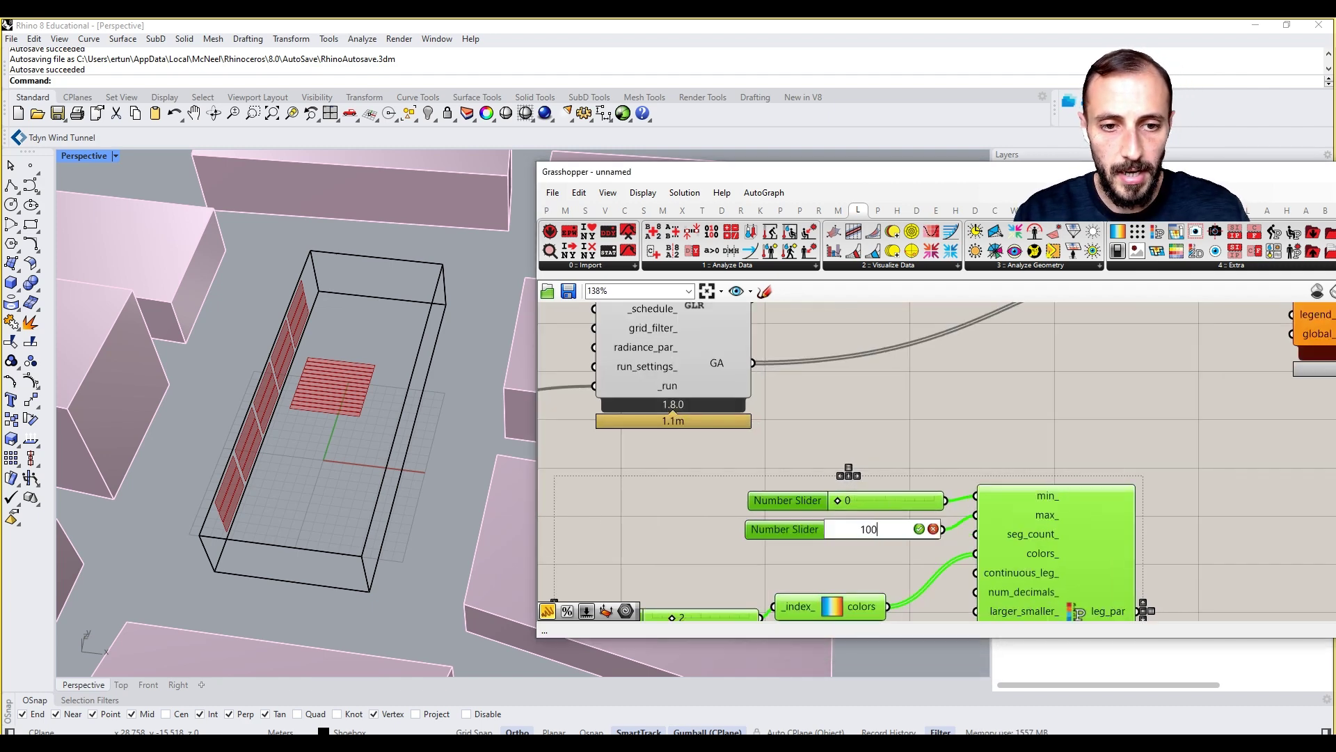
{"action": "left_click", "coordinate": [918, 529]}
{"action": "scroll", "coordinate": [891, 451], "scroll_direction": "down", "scroll_amount": 3}
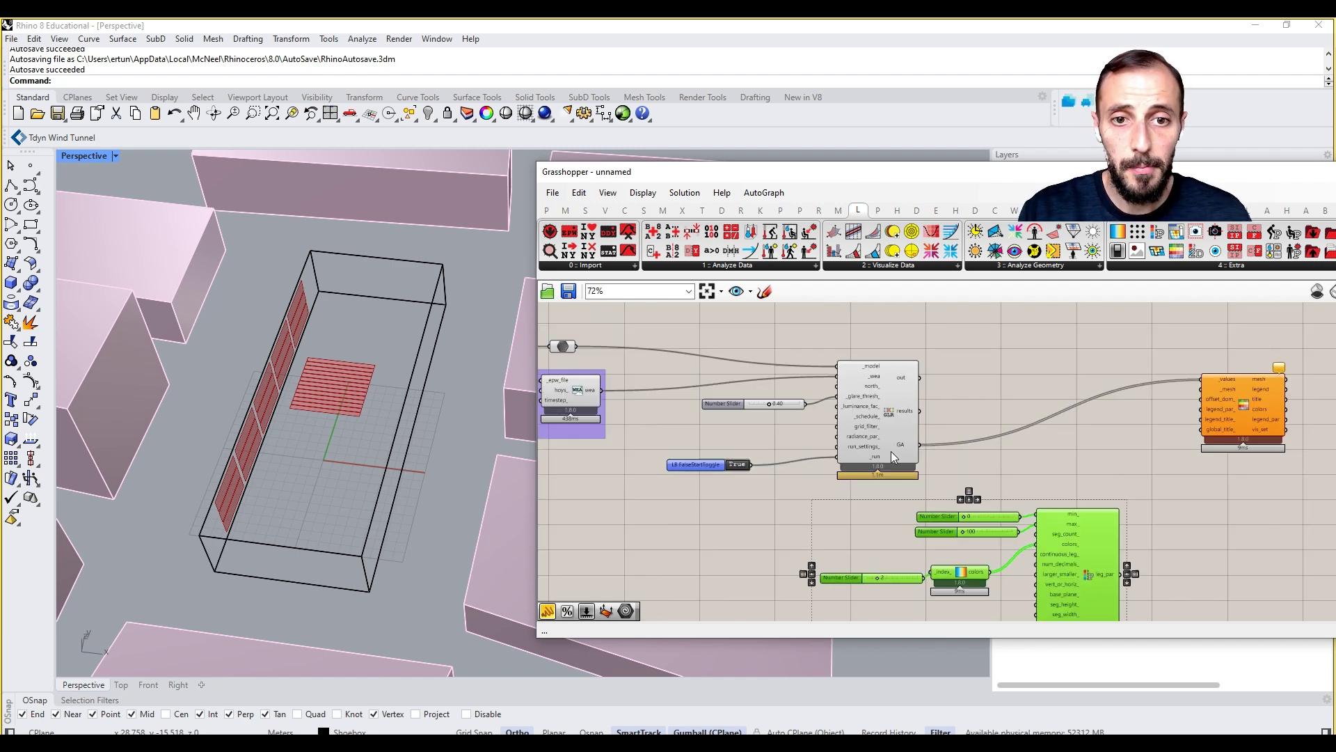
Examine the glare recipe, switch to the browser to review the perceived-glare table on Semantic Scholar, and return to Grasshopper
{"action": "scroll", "coordinate": [775, 395], "scroll_direction": "up", "scroll_amount": 3}
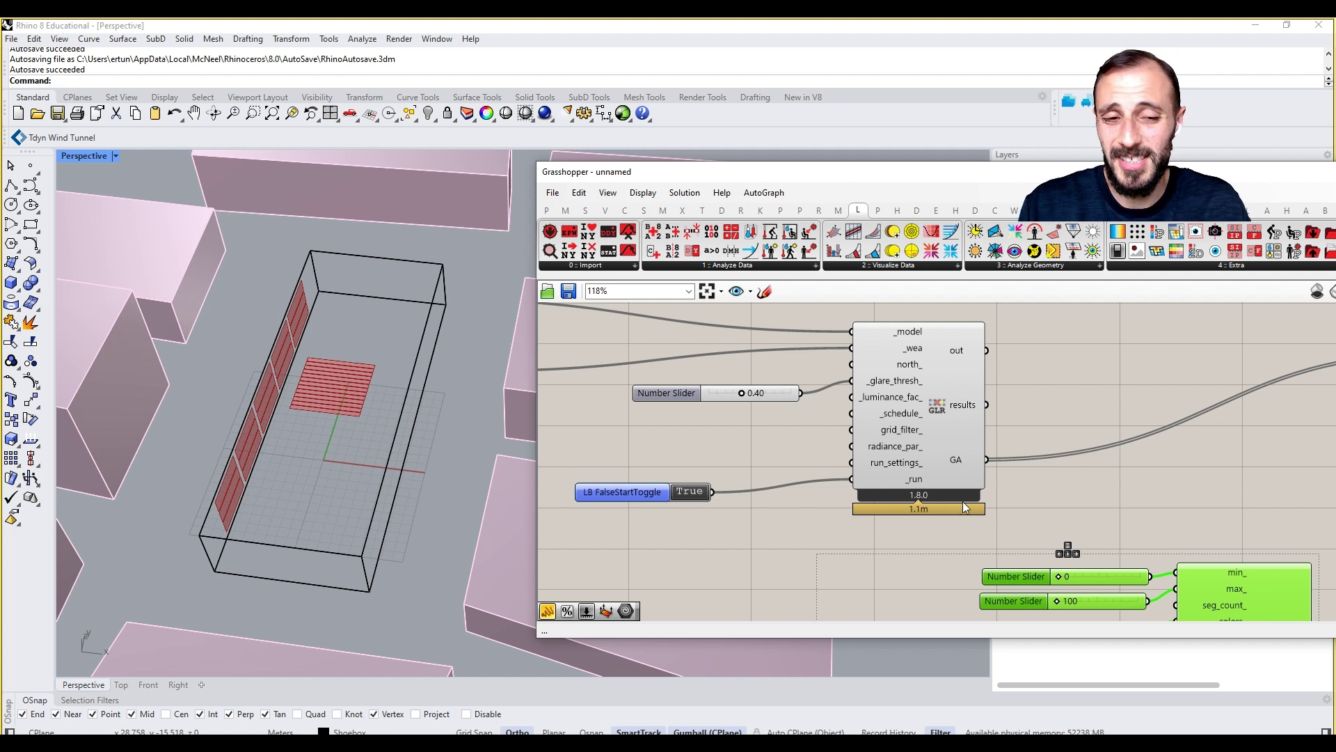
{"action": "right_click_drag", "start_coordinate": [964, 503], "coordinate": [872, 455]}
{"action": "left_click", "coordinate": [795, 554]}
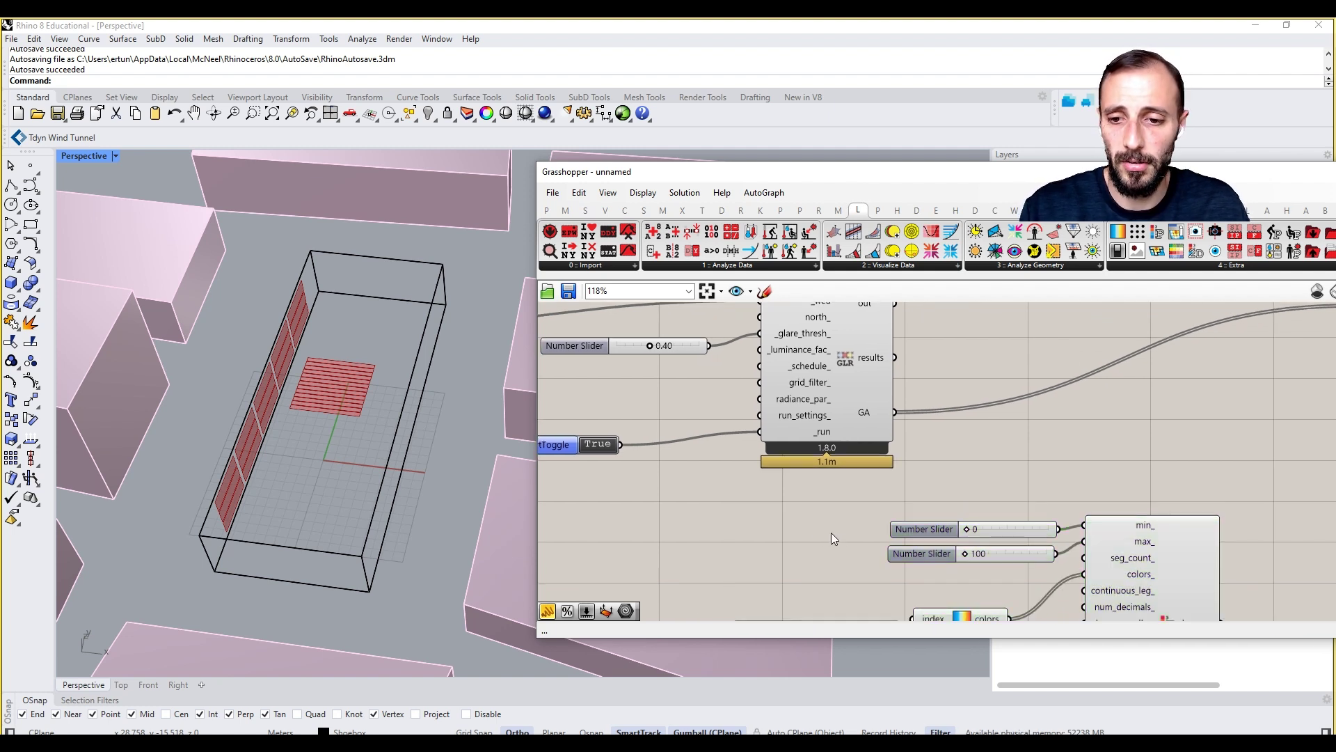
{"action": "left_click", "coordinate": [285, 676]}
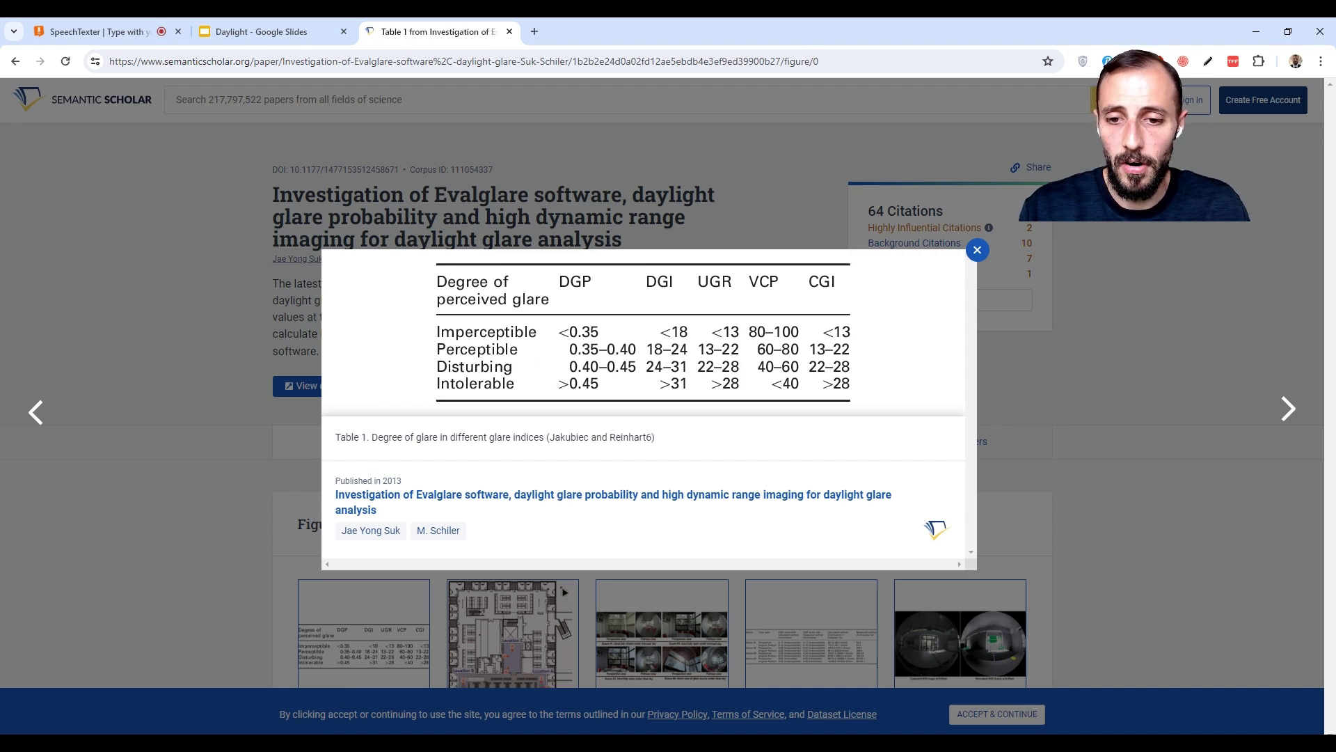
{"action": "mouse_move", "coordinate": [458, 740]}
{"action": "left_click", "coordinate": [459, 692]}
Connect the copied legend's leg_par output to the legend_par_ input of the spatial heatmap
{"action": "right_click_drag", "start_coordinate": [1118, 540], "coordinate": [997, 463]}
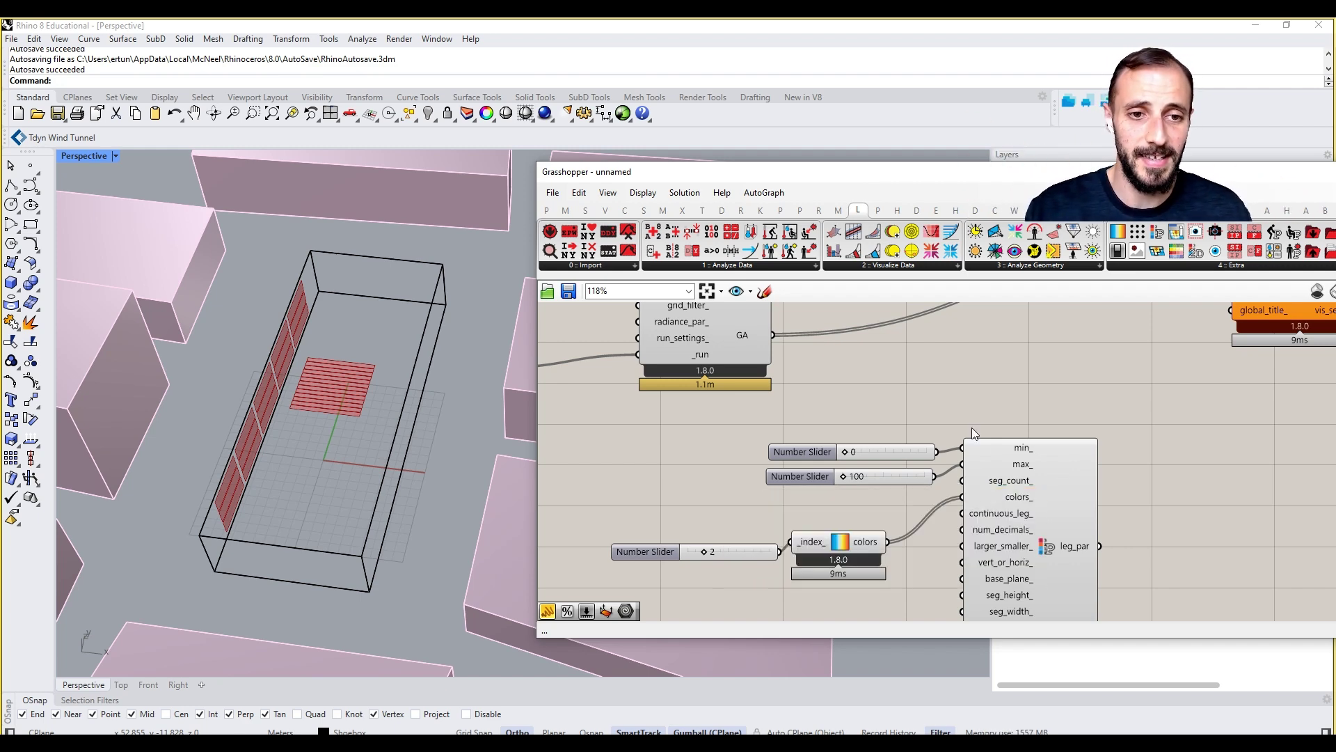
{"action": "scroll", "coordinate": [971, 428], "scroll_direction": "down", "scroll_amount": 3}
{"action": "right_click_drag", "start_coordinate": [1049, 460], "coordinate": [1049, 485]}
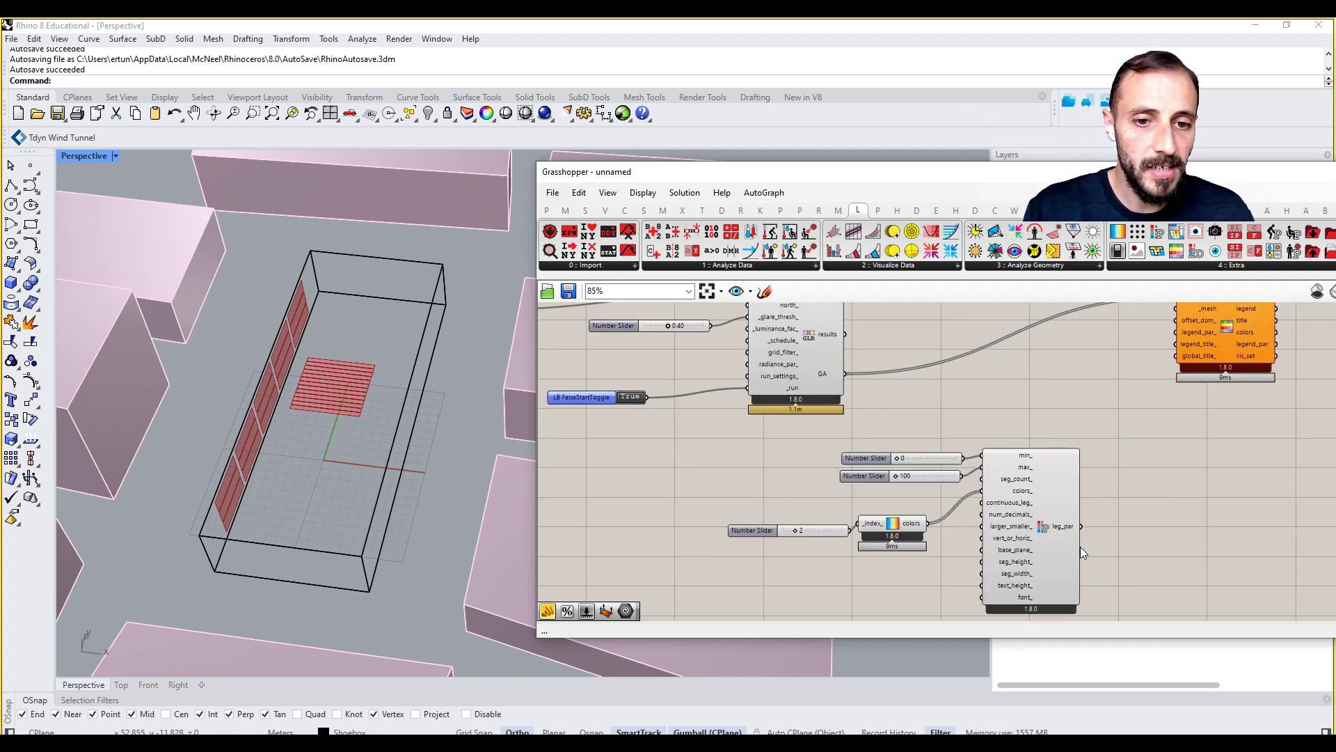
{"action": "left_click_drag", "start_coordinate": [1080, 527], "coordinate": [1175, 332]}
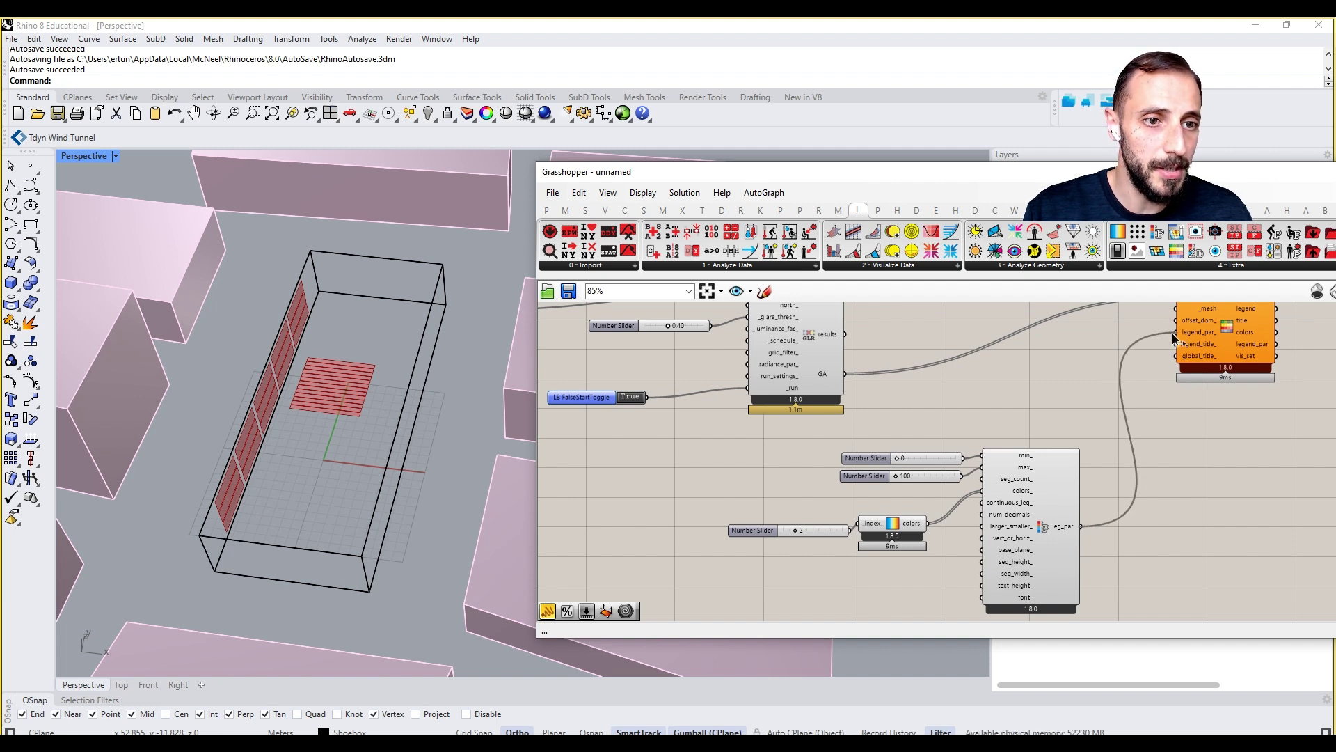
Add a panel containing % and connect it to the spatial heatmap's legend_title_ input
{"action": "right_click_drag", "start_coordinate": [1176, 410], "coordinate": [1099, 461]}
{"action": "left_click_drag", "start_coordinate": [1129, 401], "coordinate": [1205, 411]}
{"action": "double_click", "coordinate": [1144, 499]}
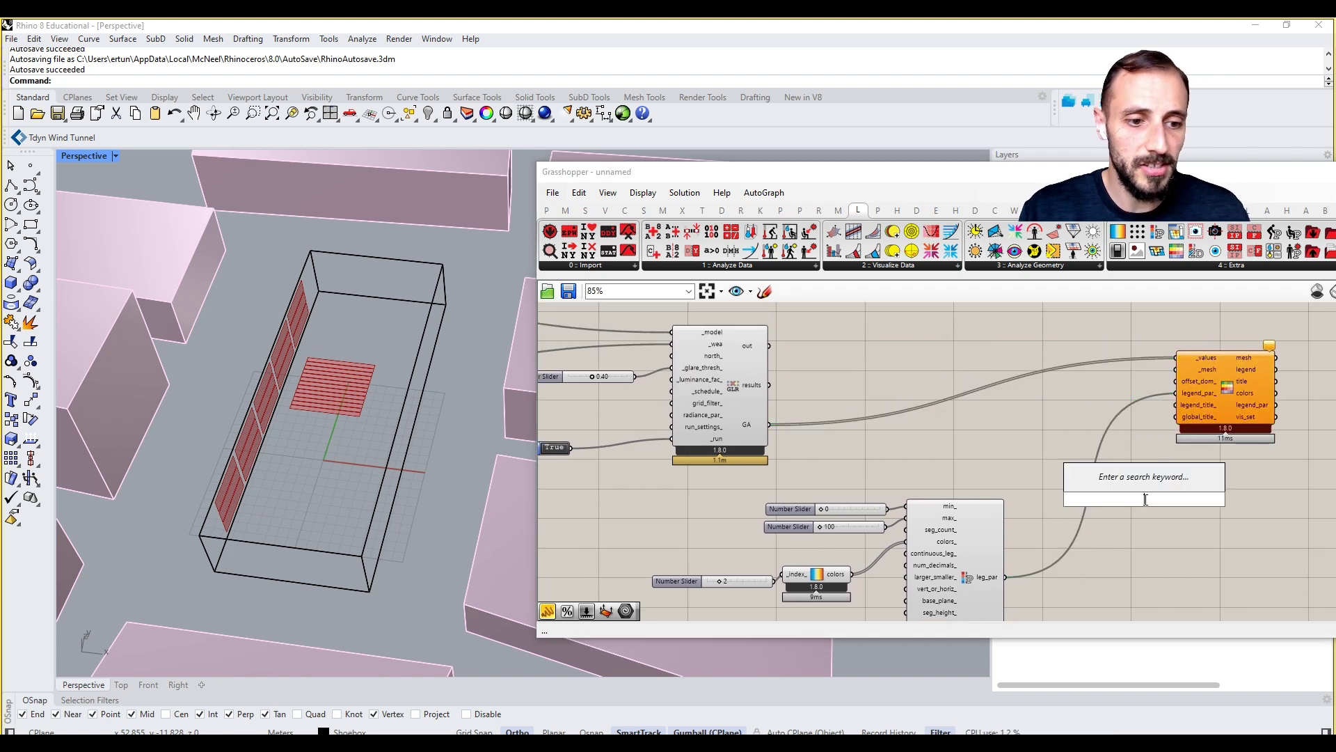
{"action": "type", "text": "//"}
{"action": "key", "text": "Return"}
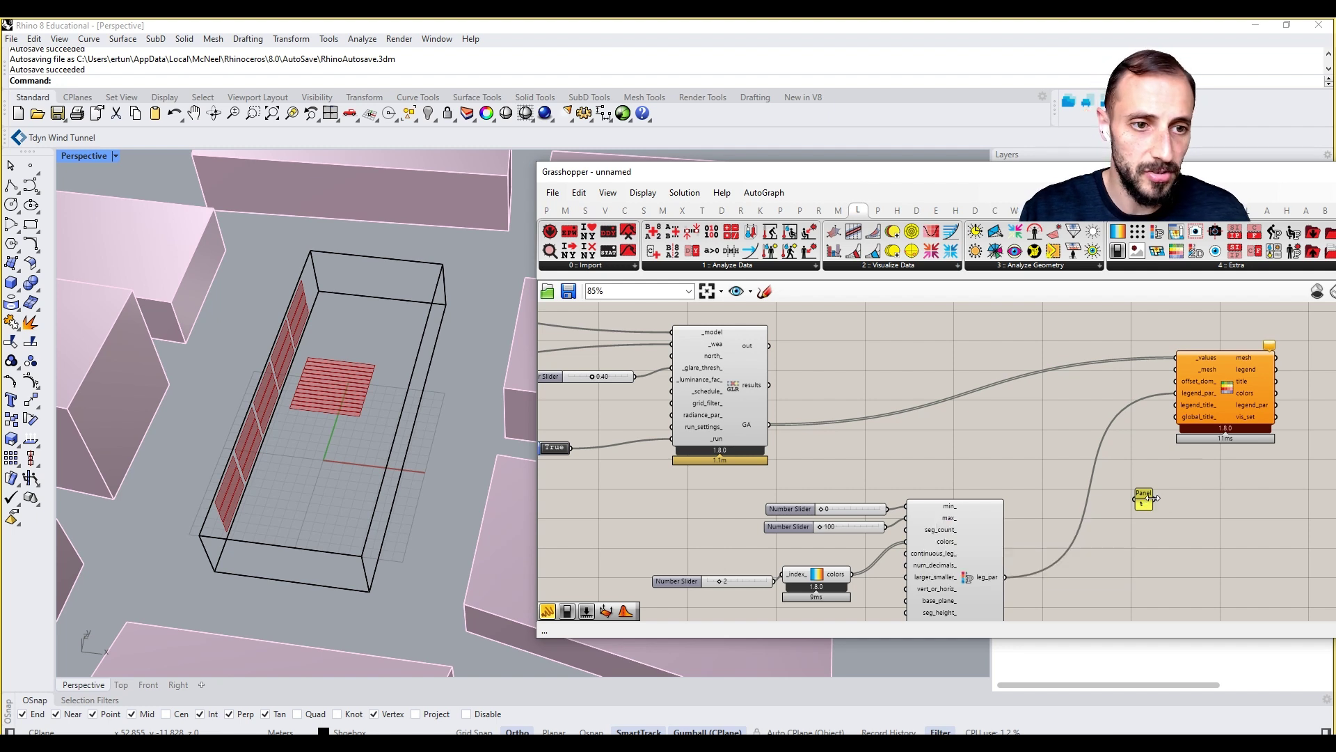
{"action": "left_click_drag", "start_coordinate": [1144, 498], "coordinate": [1120, 446]}
Add a panel containing Glare and connect it to the spatial heatmap's global_title_ input
{"action": "double_click", "coordinate": [1136, 520]}
{"action": "type", "text": "//"}
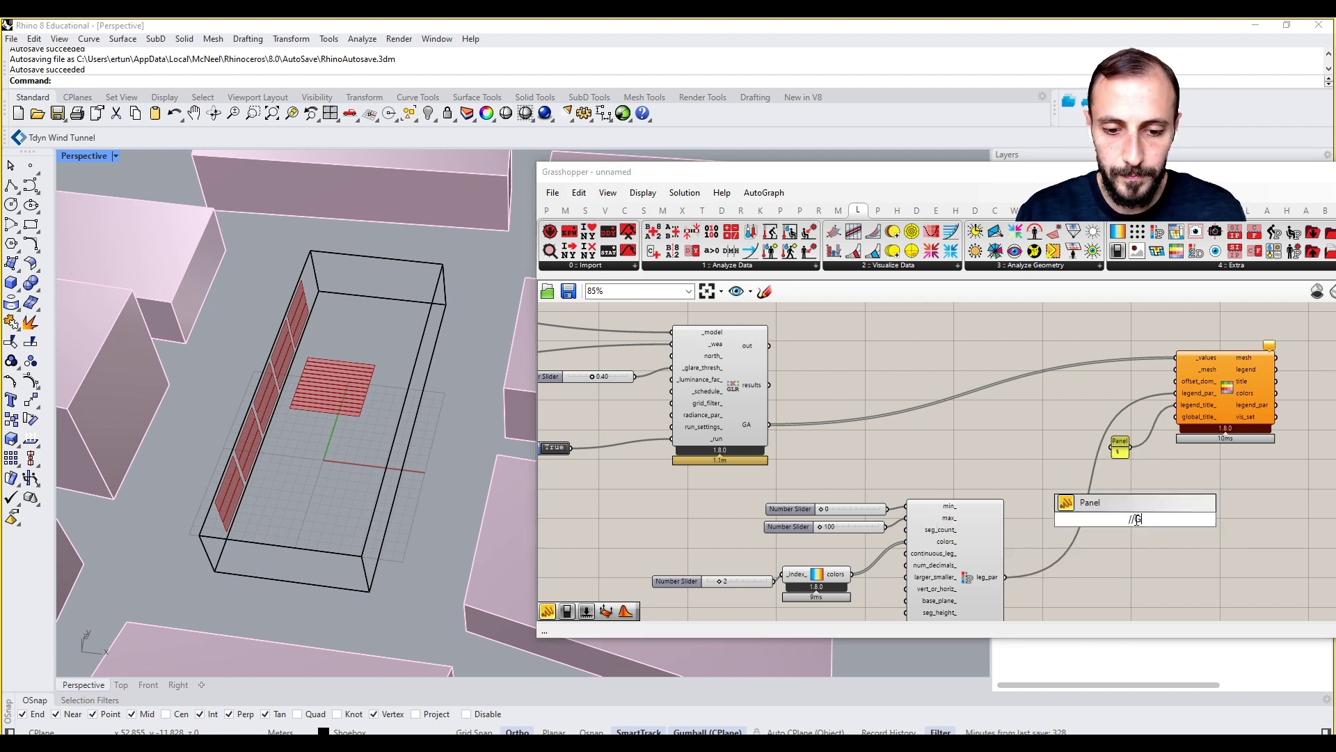
{"action": "type", "text": "Glare"}
{"action": "key", "text": "Return"}
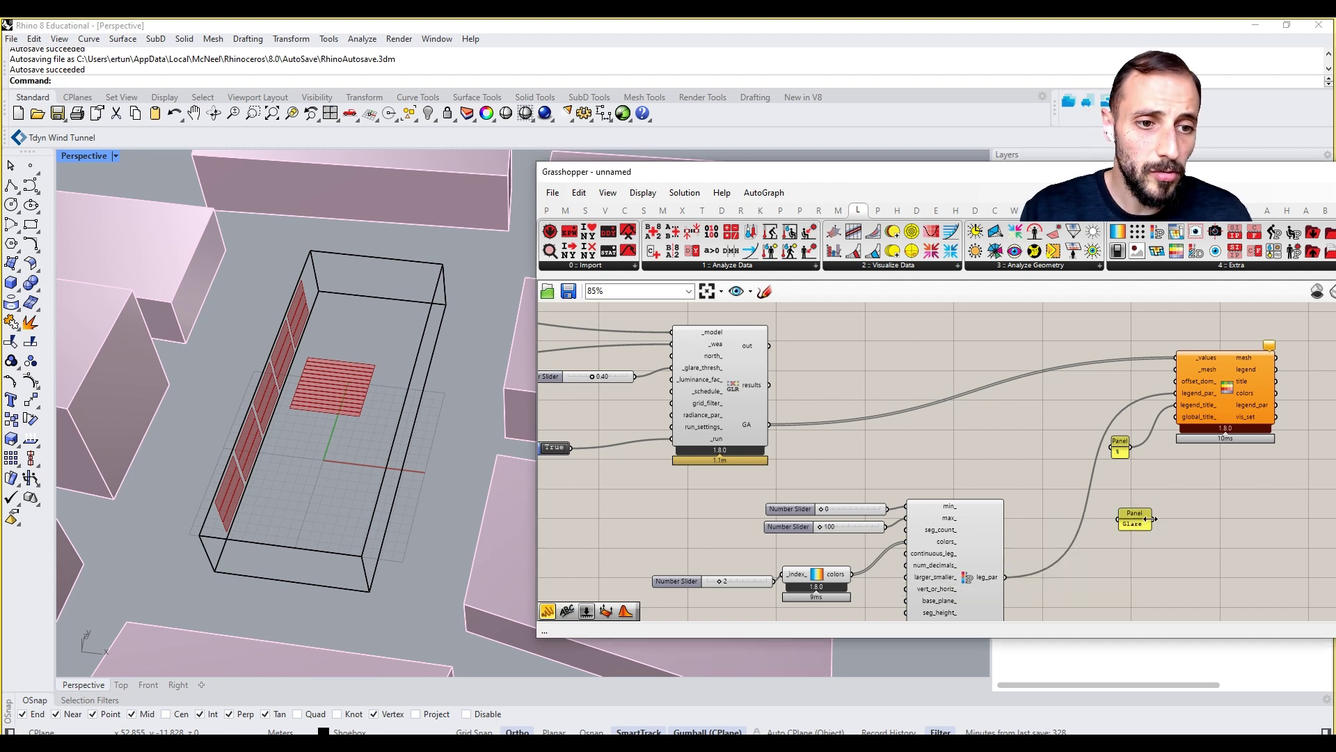
{"action": "left_click_drag", "start_coordinate": [1153, 519], "coordinate": [1176, 419]}
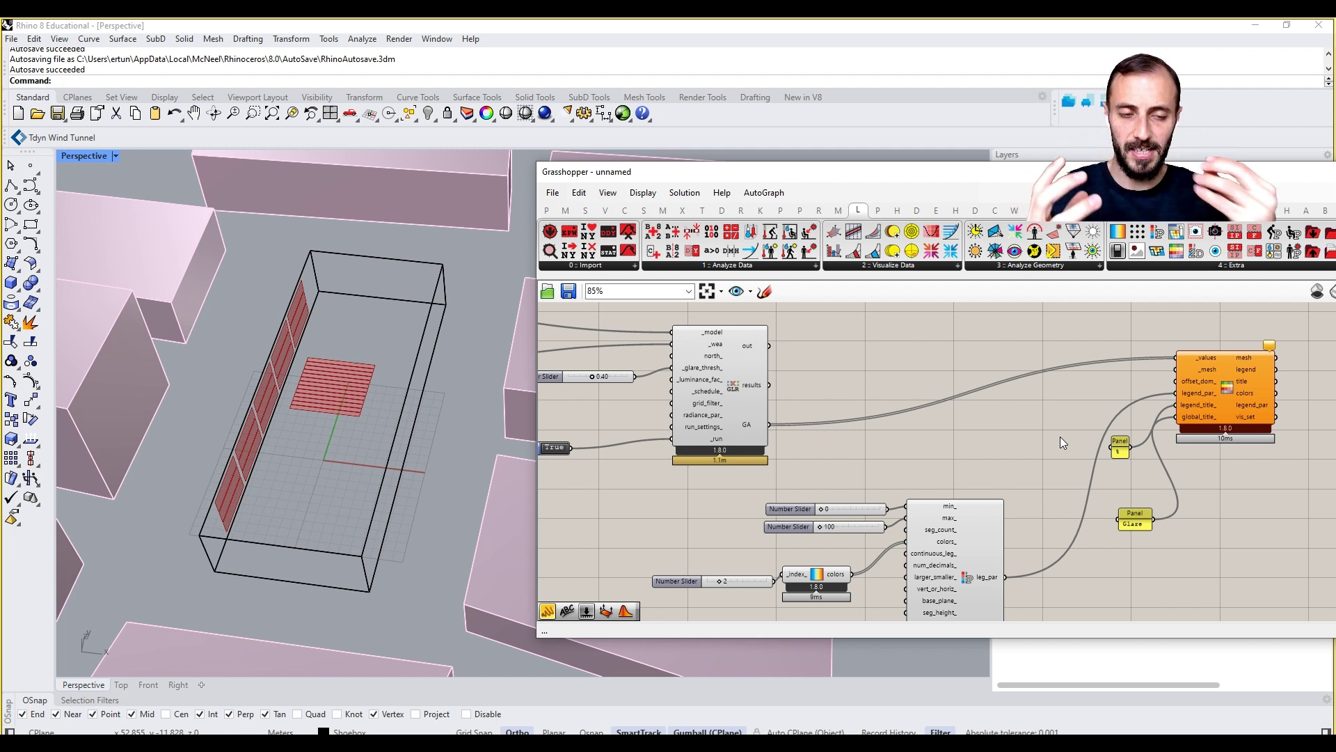
Copy the sensor grid component with its three sliders and place the duplicate beside the glare components
{"action": "right_click_drag", "start_coordinate": [897, 445], "coordinate": [999, 522]}
{"action": "scroll", "coordinate": [1000, 522], "scroll_direction": "down", "scroll_amount": 5}
{"action": "right_click_drag", "start_coordinate": [735, 400], "coordinate": [881, 511]}
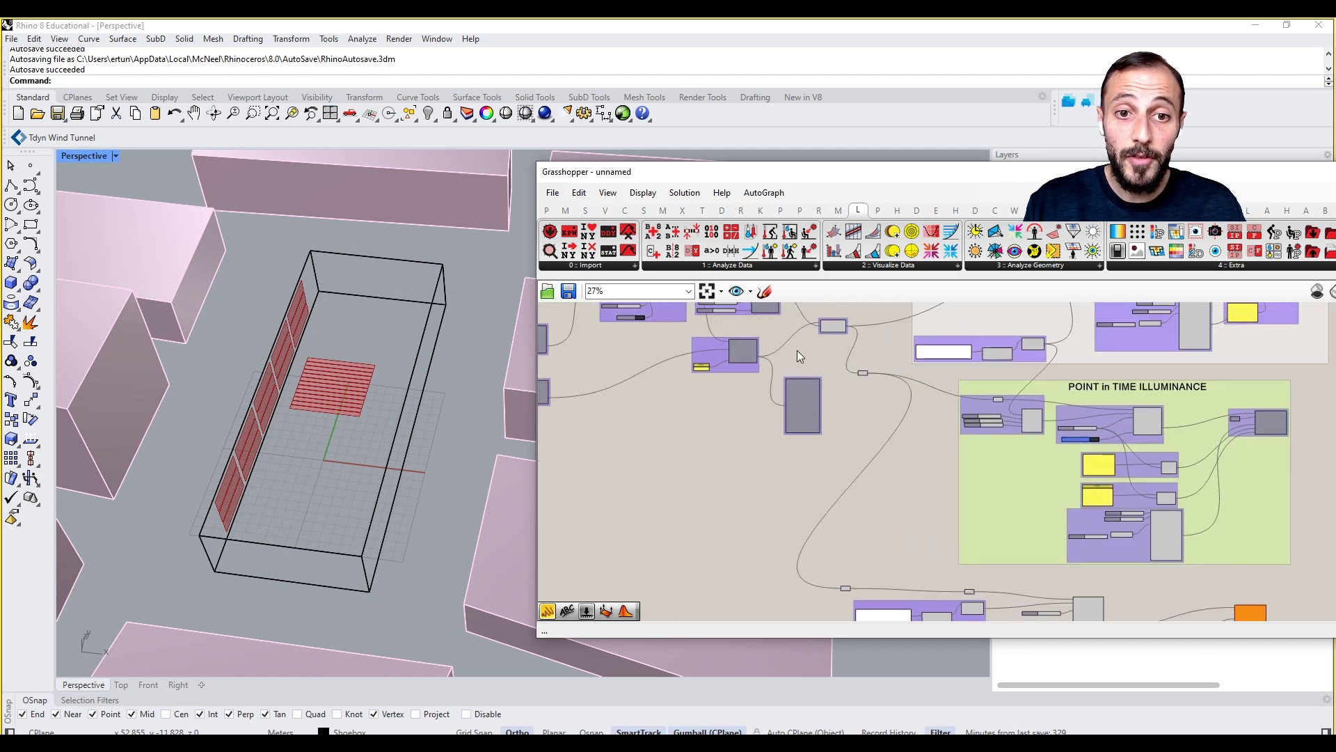
{"action": "right_click_drag", "start_coordinate": [796, 349], "coordinate": [825, 487]}
{"action": "scroll", "coordinate": [804, 429], "scroll_direction": "up", "scroll_amount": 5}
{"action": "left_click_drag", "start_coordinate": [886, 390], "coordinate": [719, 499]}
{"action": "key", "text": "ctrl+c"}
{"action": "scroll", "coordinate": [820, 501], "scroll_direction": "down", "scroll_amount": 5}
{"action": "key", "text": "ctrl+v"}
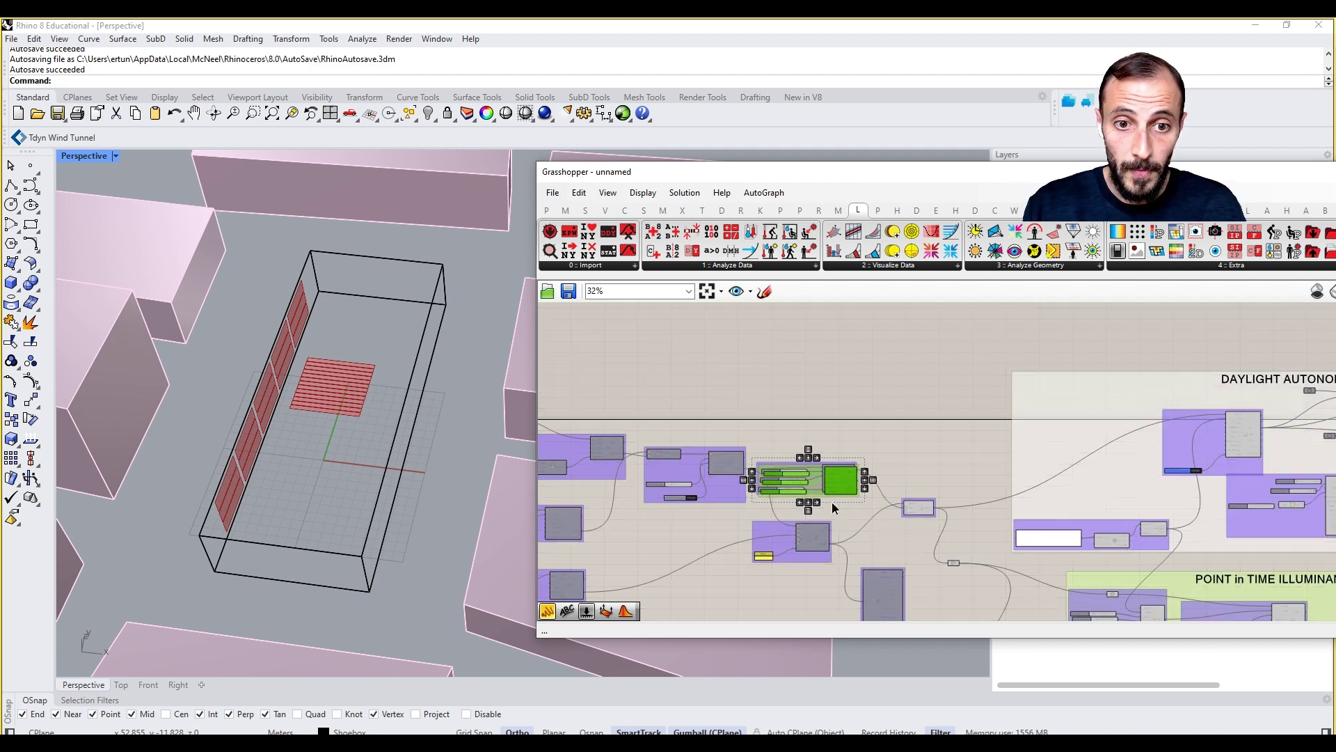
{"action": "right_click_drag", "start_coordinate": [833, 473], "coordinate": [834, 393]}
{"action": "left_click_drag", "start_coordinate": [834, 393], "coordinate": [829, 553]}
{"action": "scroll", "coordinate": [850, 437], "scroll_direction": "down", "scroll_amount": 5}
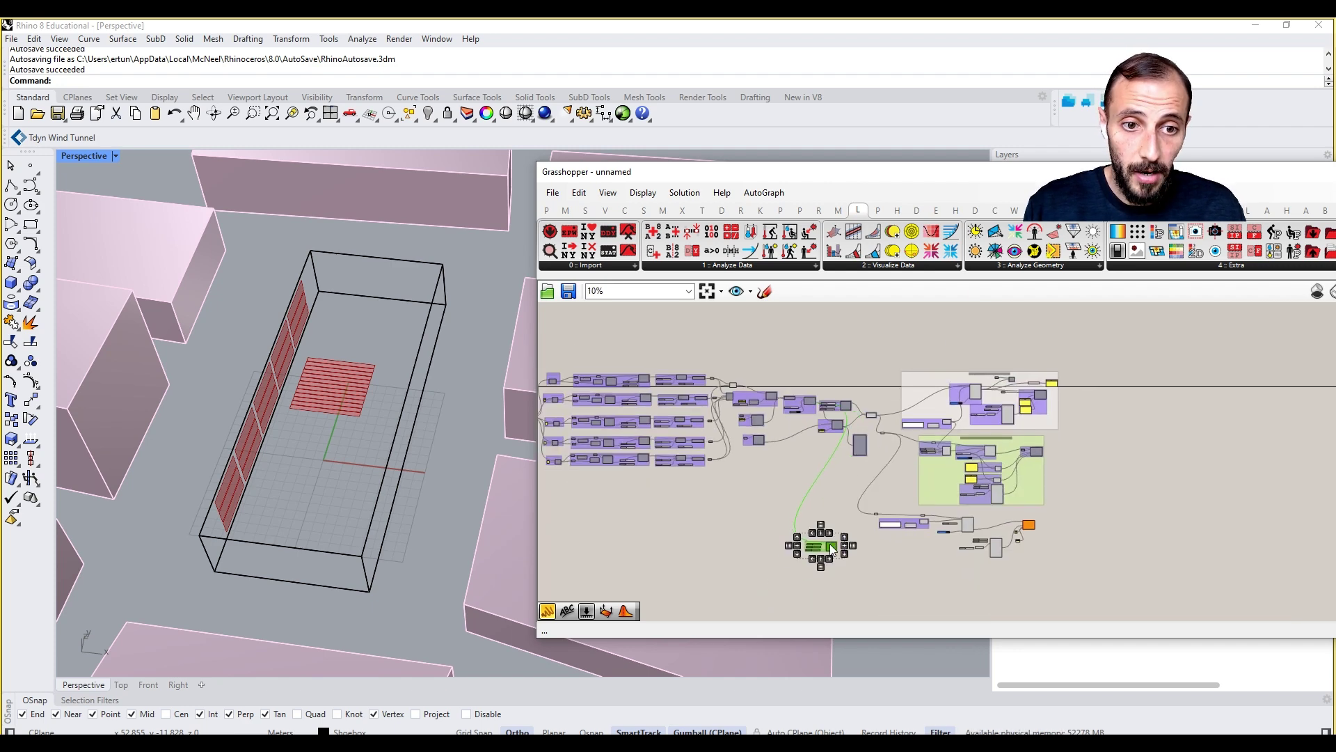
Move the glare analysis components together further below the point-in-time illuminance group
{"action": "scroll", "coordinate": [847, 543], "scroll_direction": "up", "scroll_amount": 4}
{"action": "right_click_drag", "start_coordinate": [1161, 482], "coordinate": [1028, 474]}
{"action": "left_click_drag", "start_coordinate": [1264, 444], "coordinate": [808, 559]}
{"action": "left_click_drag", "start_coordinate": [854, 470], "coordinate": [864, 544]}
{"action": "left_click", "coordinate": [767, 344]}
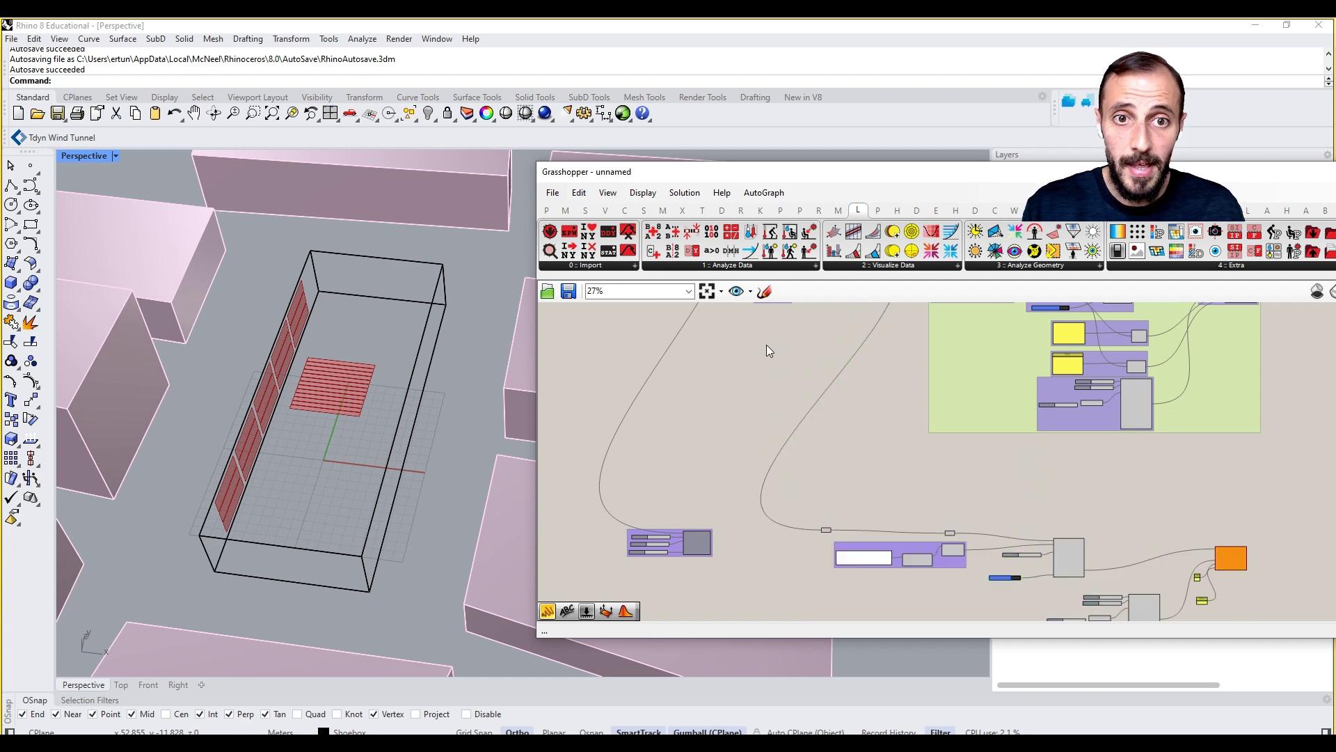
{"action": "left_click", "coordinate": [897, 209]}
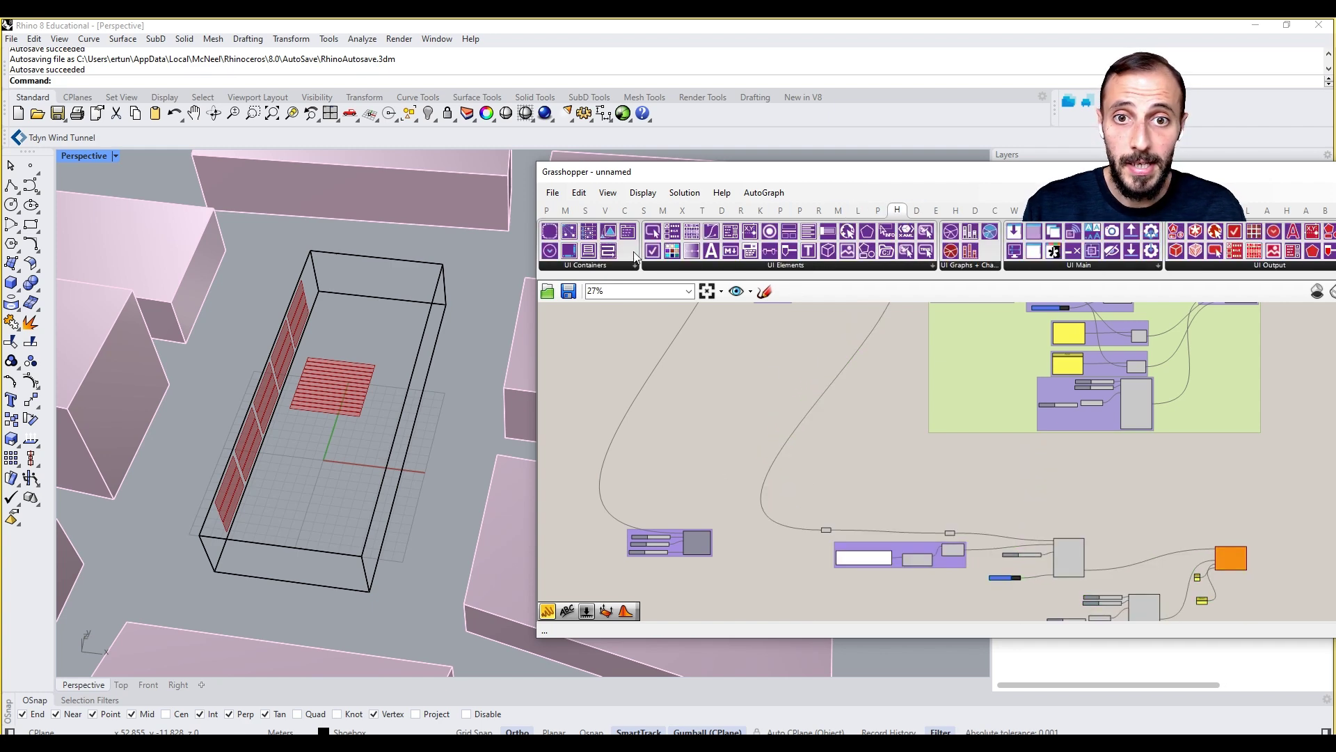
{"action": "left_click", "coordinate": [959, 208]}
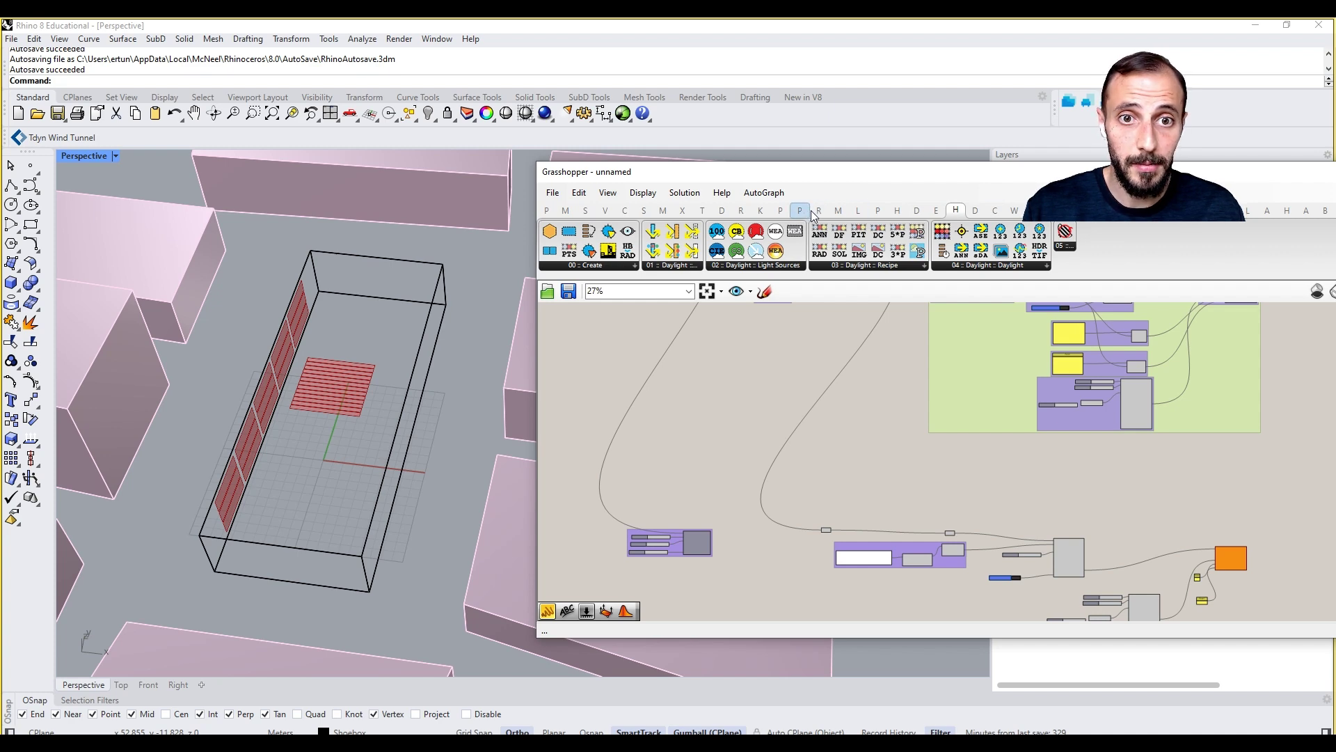
{"action": "left_click", "coordinate": [1286, 210]}
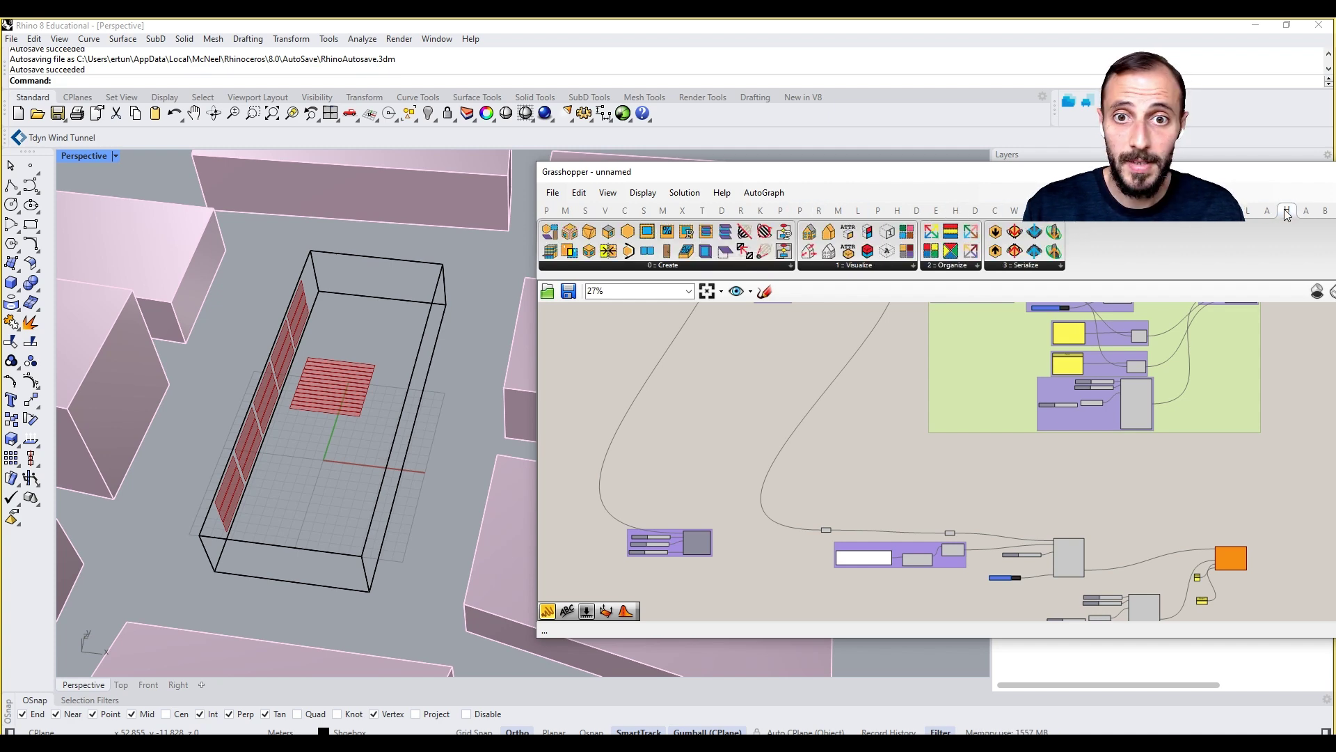
{"action": "left_click", "coordinate": [675, 265]}
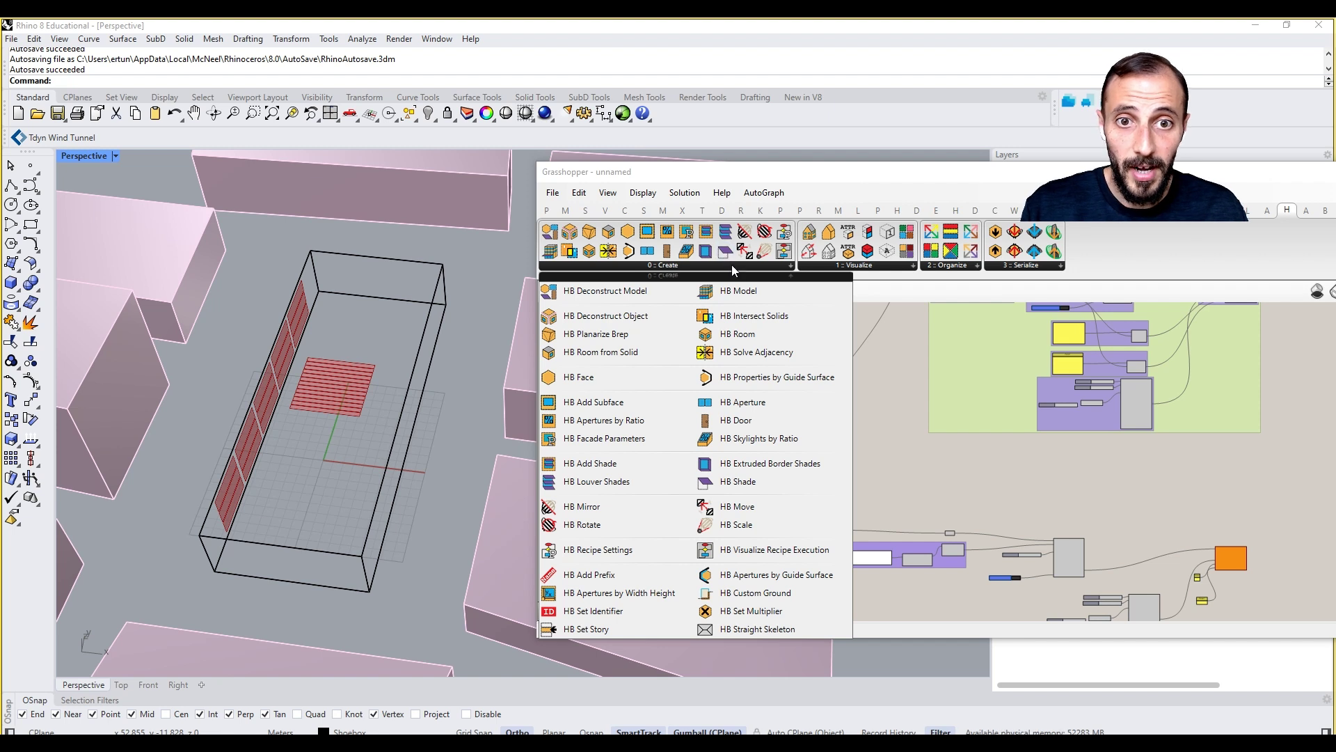
{"action": "left_click", "coordinate": [876, 429]}
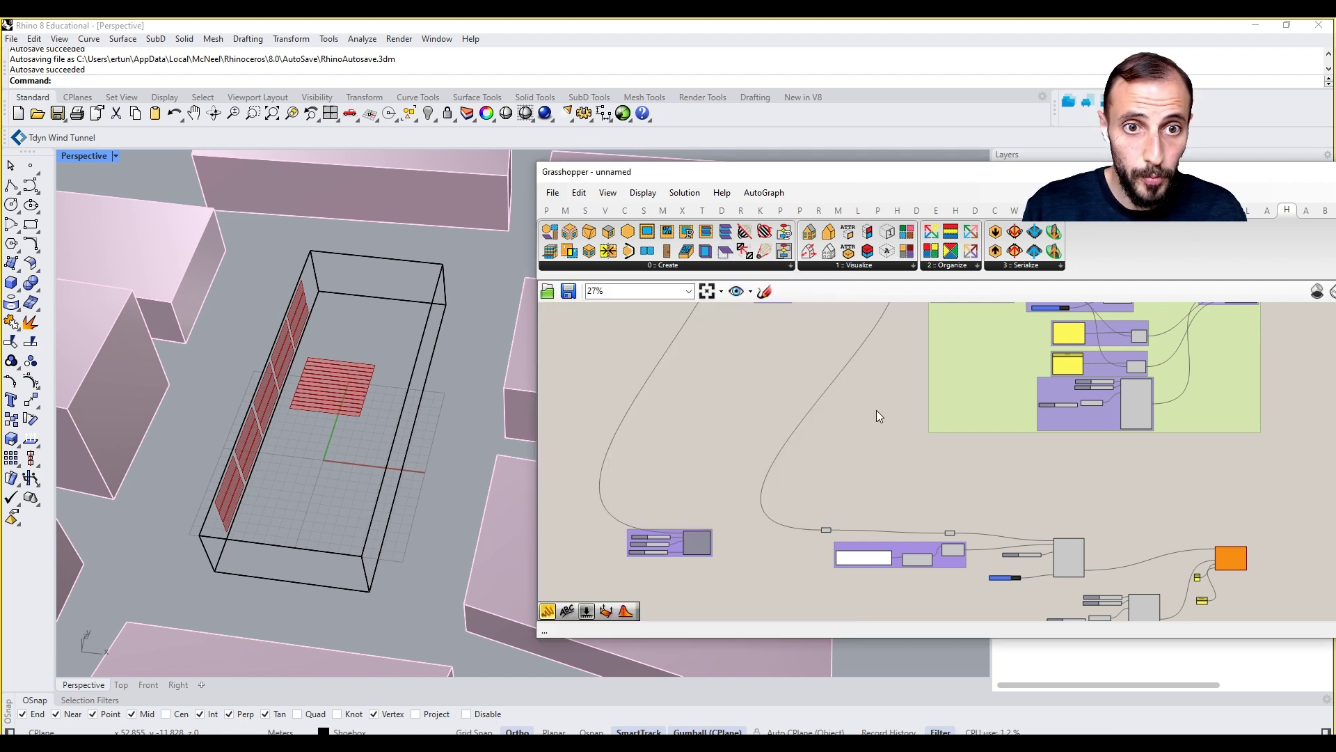
Place an HB Radial Grid from Rooms component below the copied sensor grid group
{"action": "left_click_drag", "start_coordinate": [885, 172], "coordinate": [873, 141]}
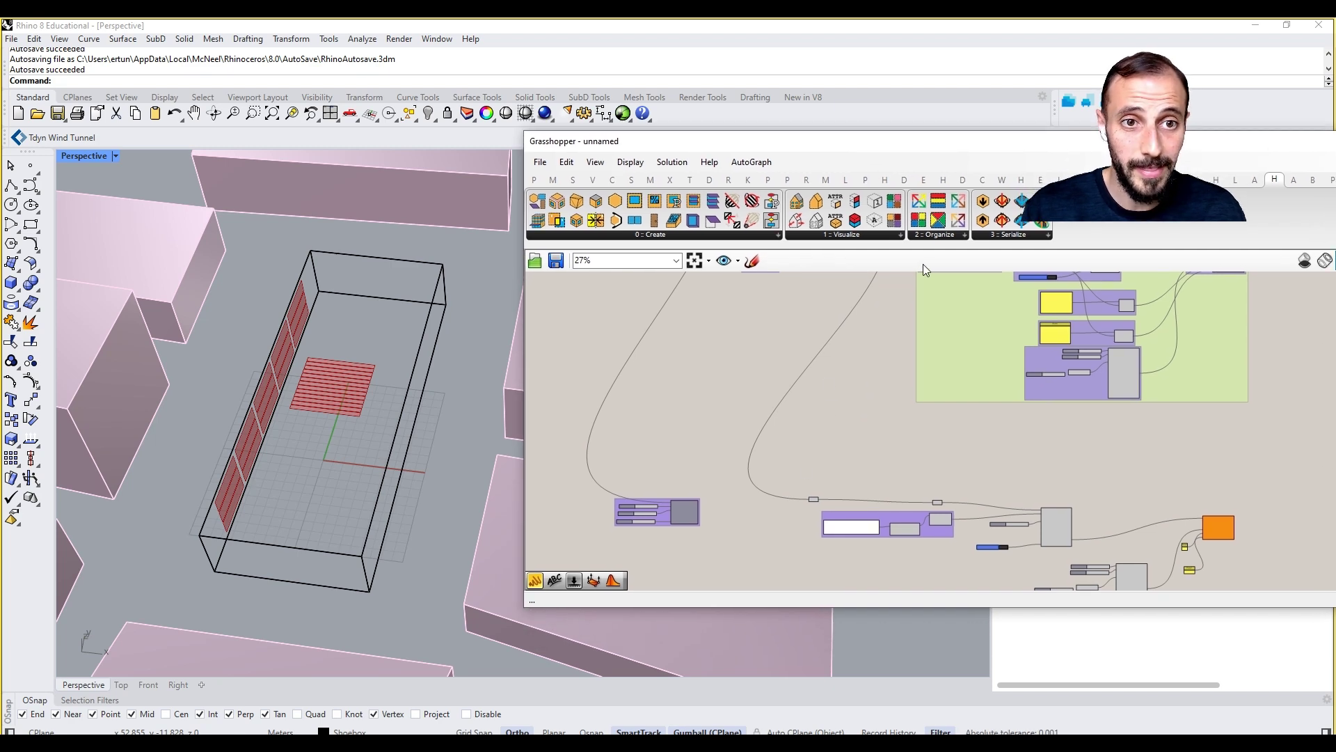
{"action": "left_click", "coordinate": [806, 179]}
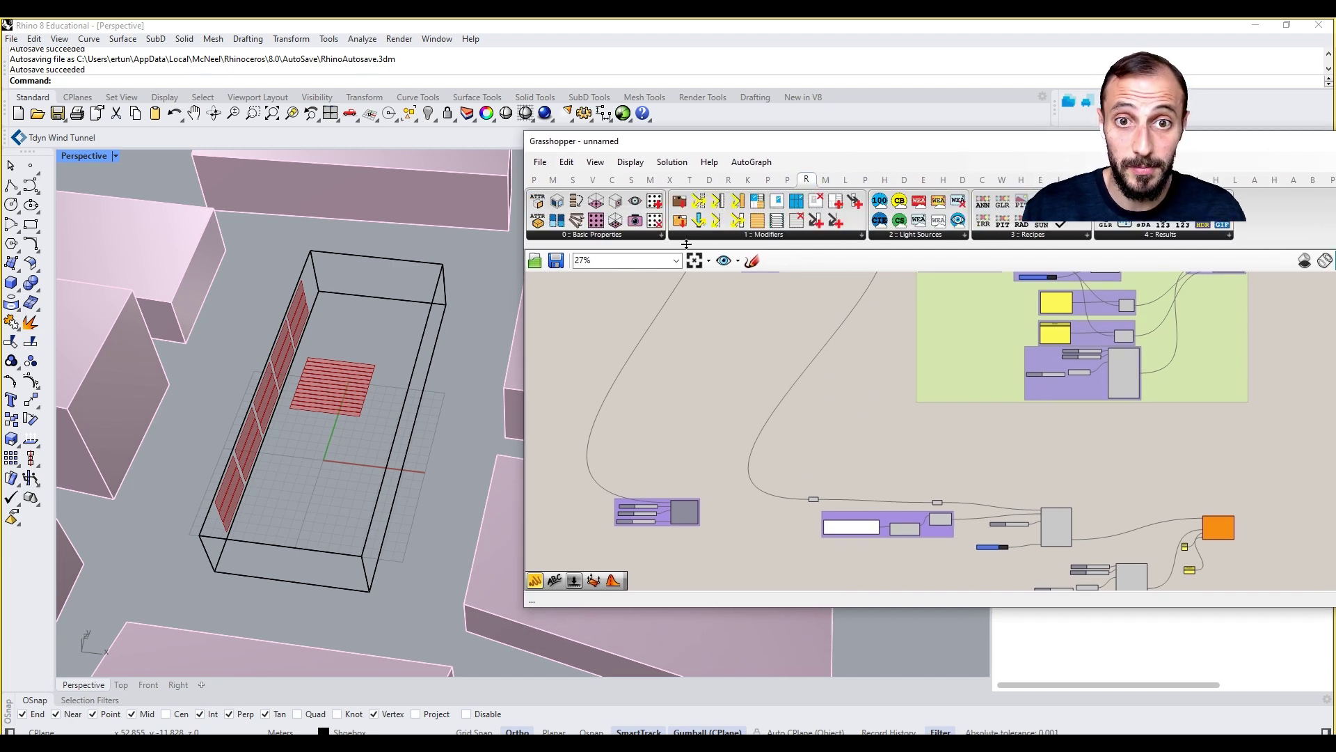
{"action": "left_click", "coordinate": [651, 236]}
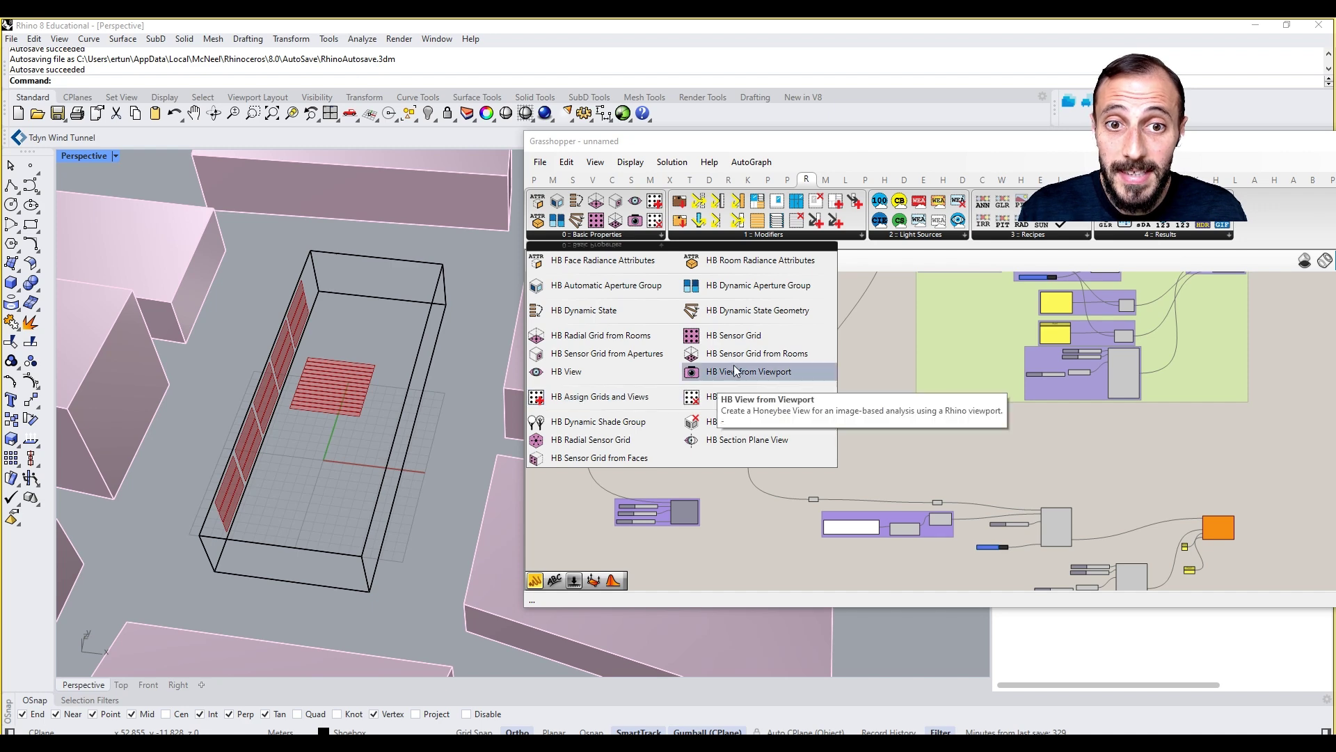
{"action": "left_click", "coordinate": [598, 336]}
{"action": "left_click", "coordinate": [653, 565]}
{"action": "scroll", "coordinate": [653, 556], "scroll_direction": "up", "scroll_amount": 4}
{"action": "scroll", "coordinate": [652, 556], "scroll_direction": "up", "scroll_amount": 1}
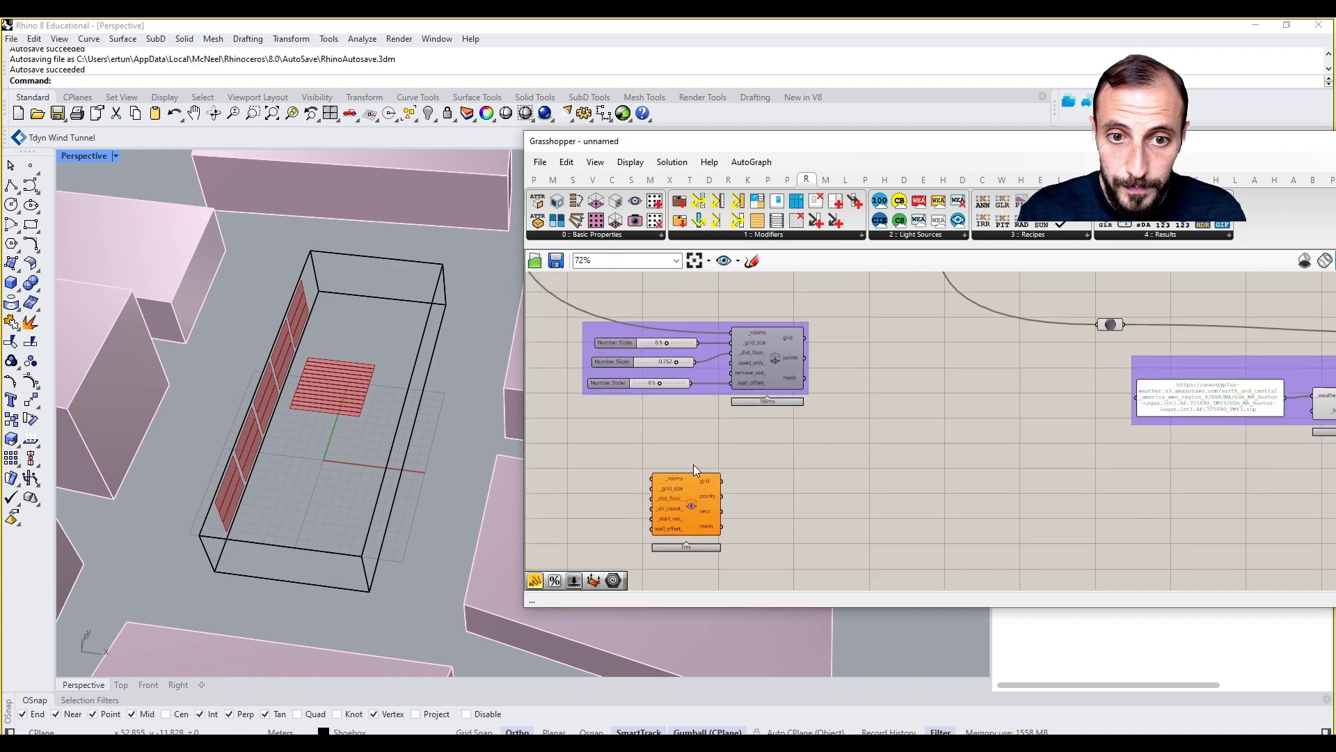
Transfer the rooms wire from the copied sensor grid to the radial grid's _rooms input and delete the copied sensor grid component
{"action": "left_click", "coordinate": [711, 481]}
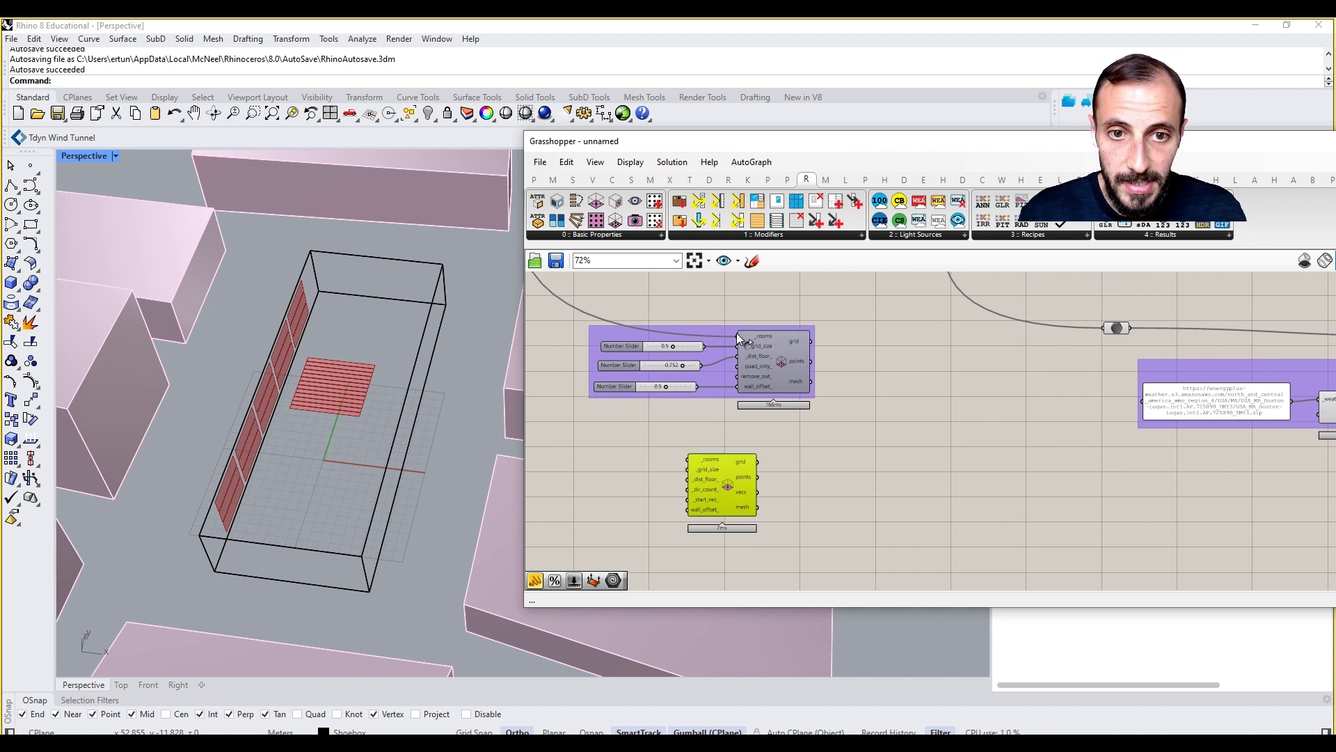
{"action": "left_click_drag", "start_coordinate": [736, 334], "coordinate": [689, 460]}
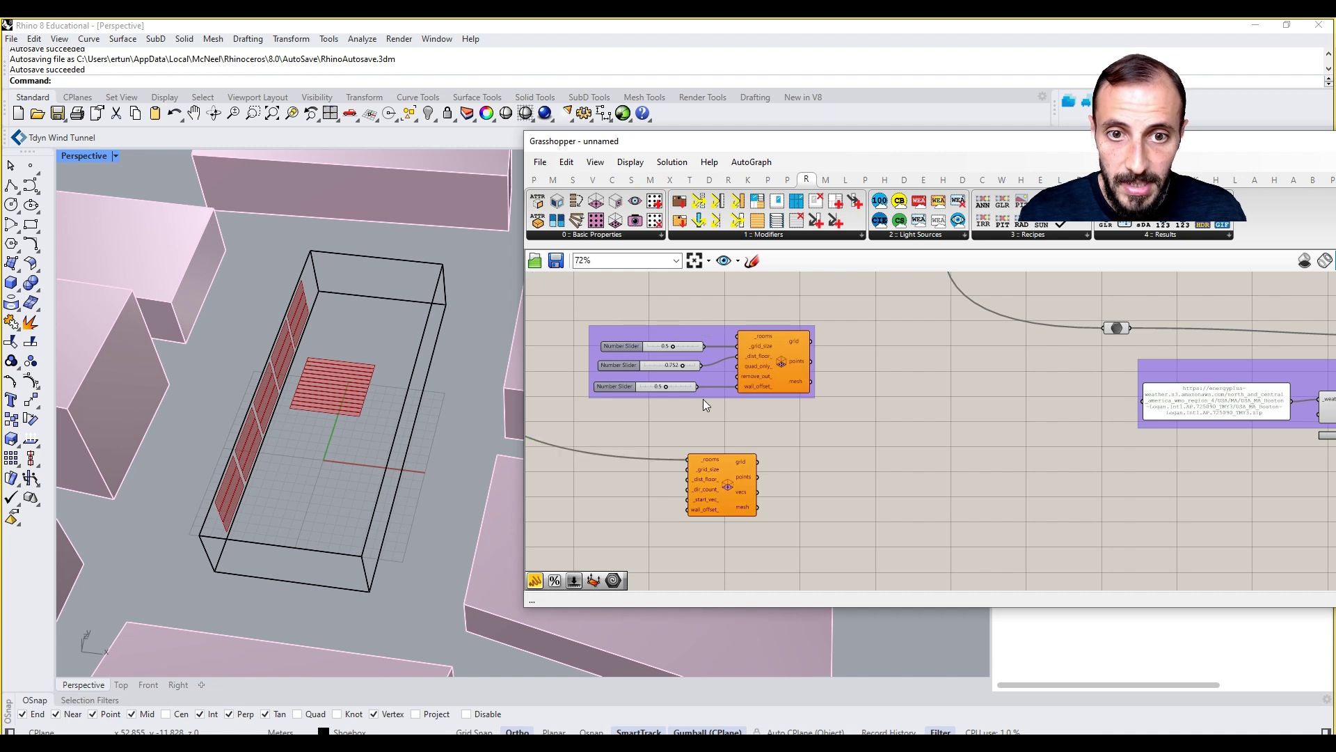
{"action": "left_click", "coordinate": [763, 350]}
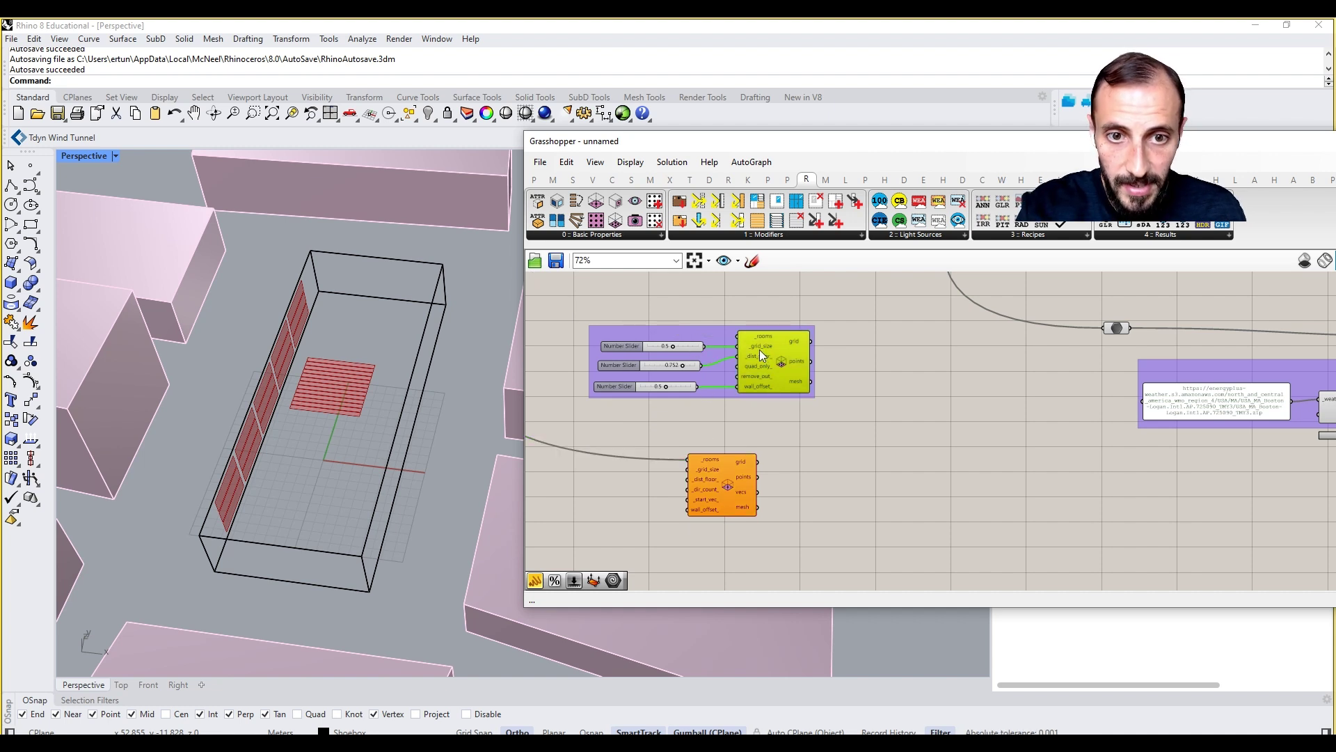
{"action": "key", "text": "Delete"}
Move the slider group beside the radial grid and connect the 0.5 slider to _grid_size and the 0.752 slider to _dist_floor_
{"action": "left_click_drag", "start_coordinate": [592, 318], "coordinate": [727, 420]}
{"action": "left_click_drag", "start_coordinate": [641, 379], "coordinate": [726, 458]}
{"action": "scroll", "coordinate": [619, 520], "scroll_direction": "up", "scroll_amount": 3}
{"action": "left_click", "coordinate": [708, 470]}
{"action": "right_click_drag", "start_coordinate": [699, 505], "coordinate": [711, 482]}
{"action": "scroll", "coordinate": [755, 452], "scroll_direction": "up", "scroll_amount": 2}
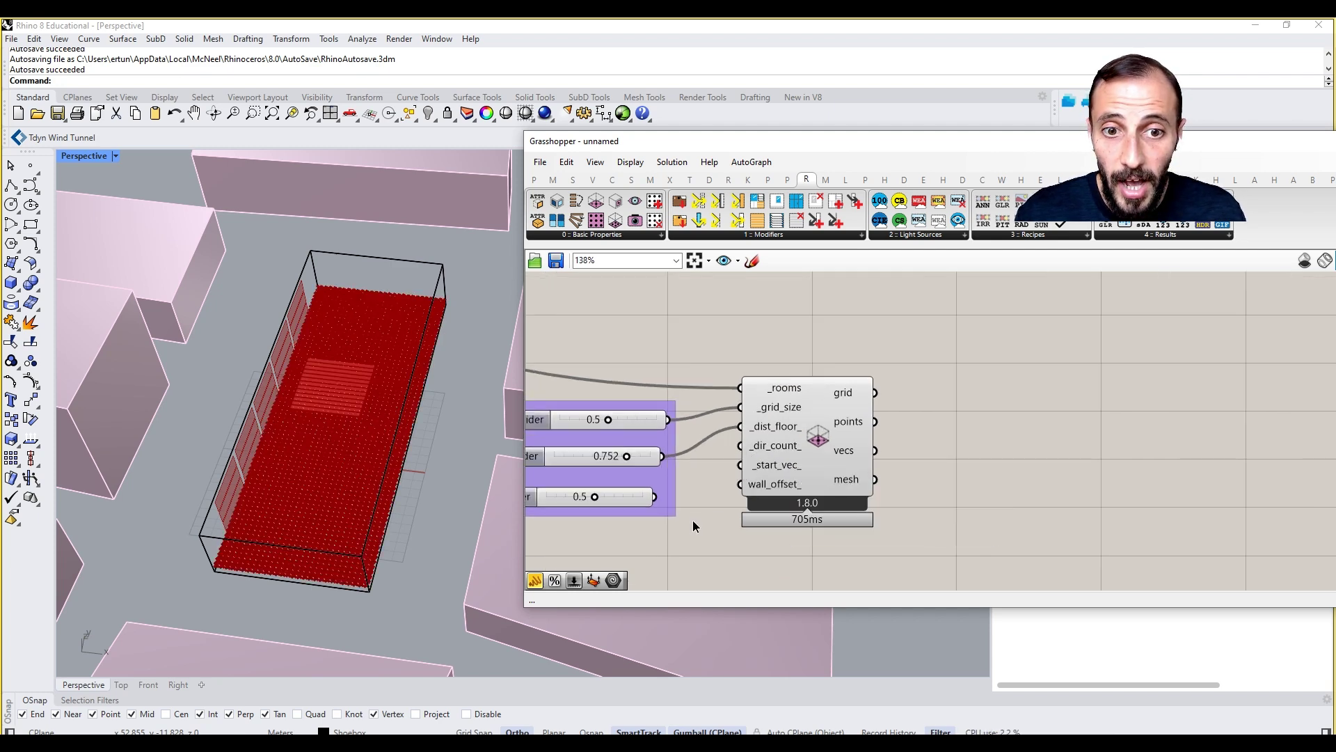
Turn on preview mesh edges while viewing the radial sensor meshes up close in the Rhino viewport
{"action": "right_click_drag", "start_coordinate": [693, 526], "coordinate": [725, 514]}
{"action": "scroll", "coordinate": [337, 457], "scroll_direction": "up", "scroll_amount": 6}
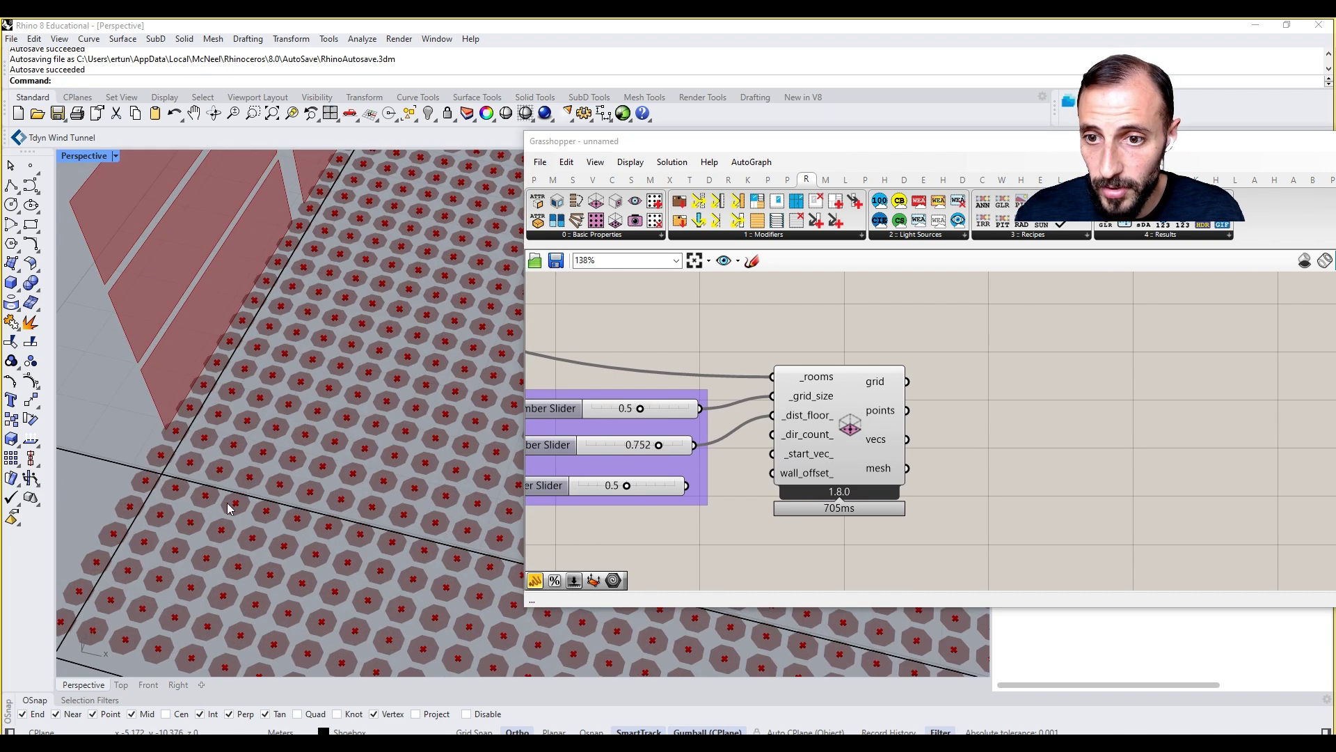
{"action": "scroll", "coordinate": [230, 508], "scroll_direction": "up", "scroll_amount": 2}
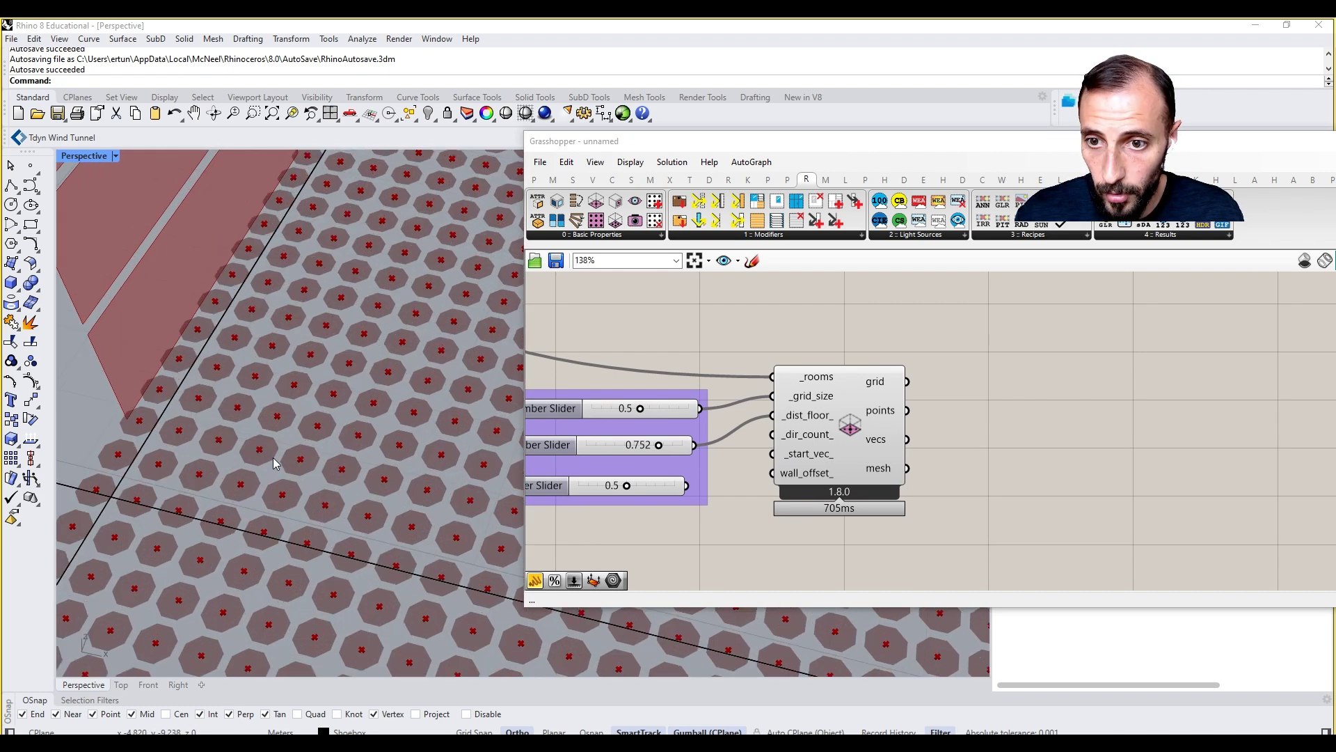
{"action": "left_click", "coordinate": [601, 168]}
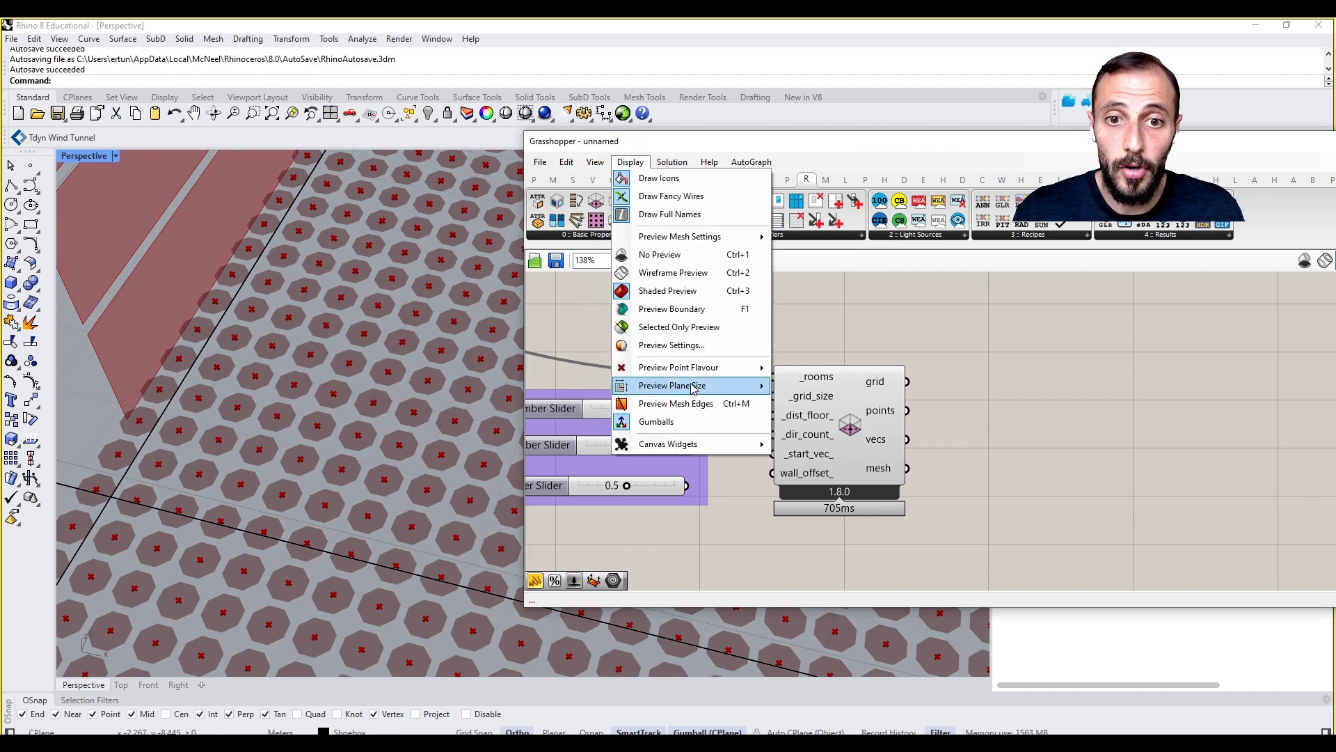
{"action": "left_click", "coordinate": [696, 404]}
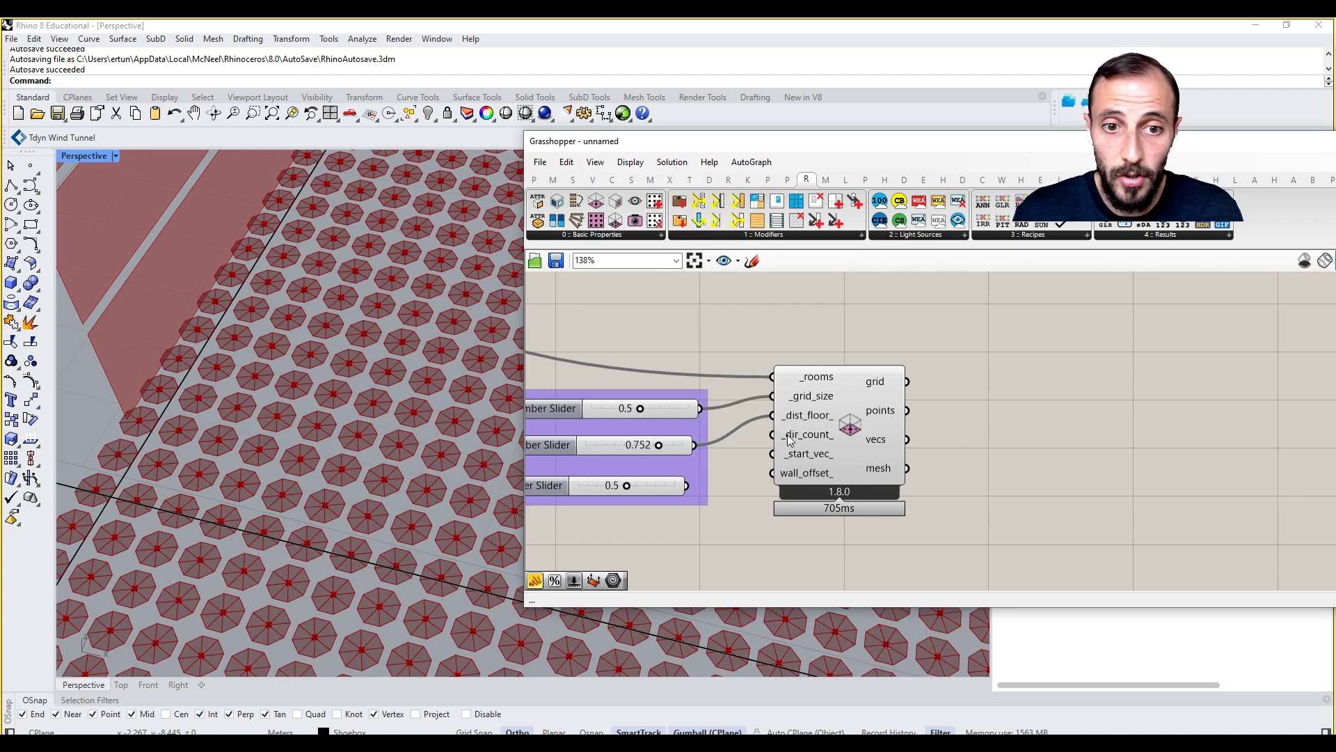
Replace the unconnected third slider with a number slider set to 8 and connect it to the radial grid's _dir_count_ input
{"action": "mouse_move", "coordinate": [816, 437]}
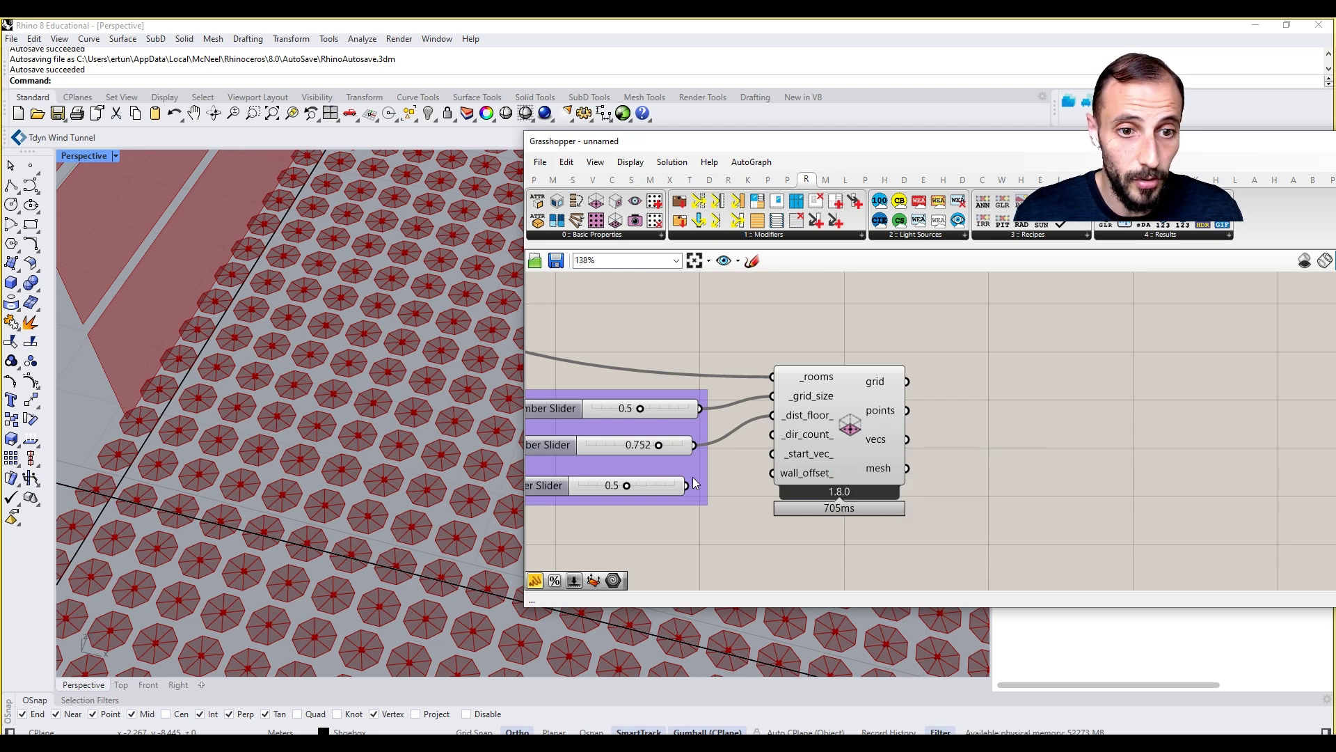
{"action": "left_click", "coordinate": [647, 485]}
{"action": "key", "text": "Delete"}
{"action": "double_click", "coordinate": [647, 486]}
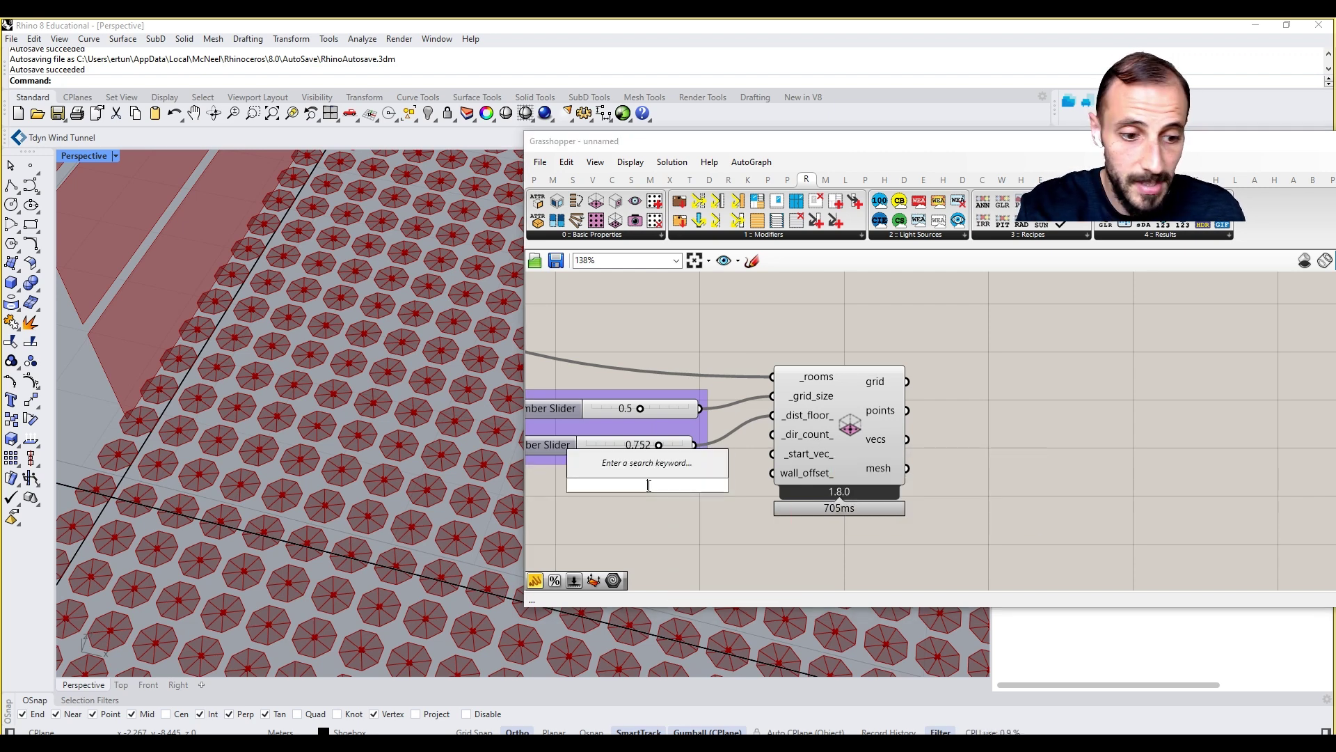
{"action": "type", "text": "8"}
{"action": "key", "text": "Return"}
{"action": "left_click_drag", "start_coordinate": [680, 484], "coordinate": [788, 438]}
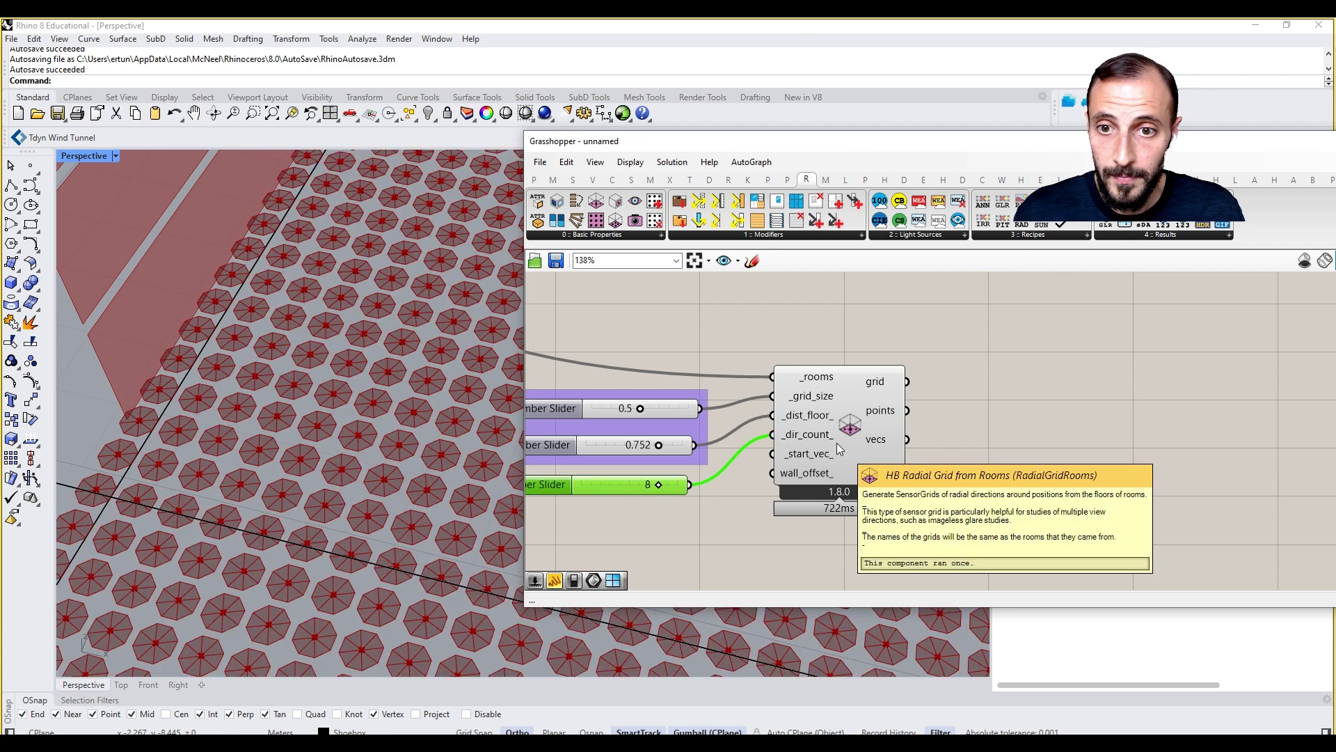
Add the radial grid component and its direction count slider to the existing slider group
{"action": "left_click_drag", "start_coordinate": [901, 327], "coordinate": [787, 365]}
{"action": "left_click_drag", "start_coordinate": [706, 381], "coordinate": [690, 391]}
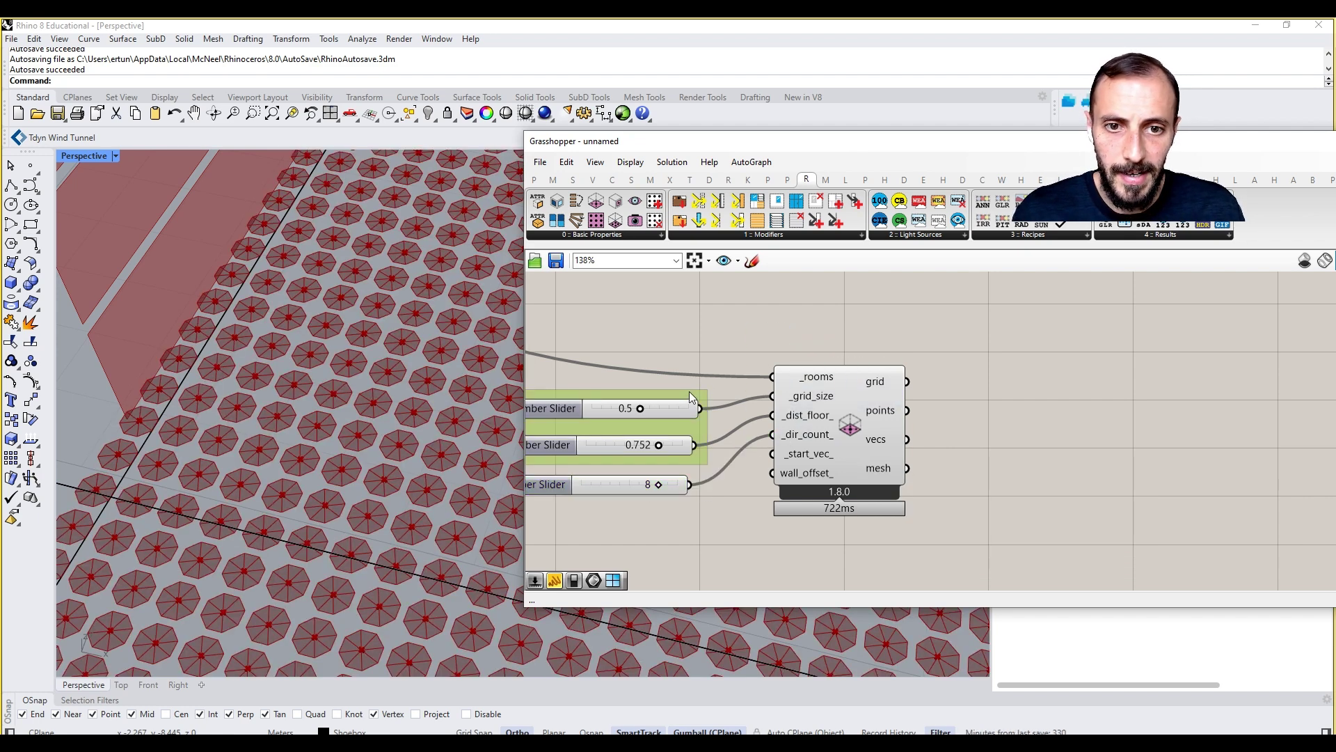
{"action": "right_click", "coordinate": [825, 438]}
{"action": "left_click", "coordinate": [817, 407]}
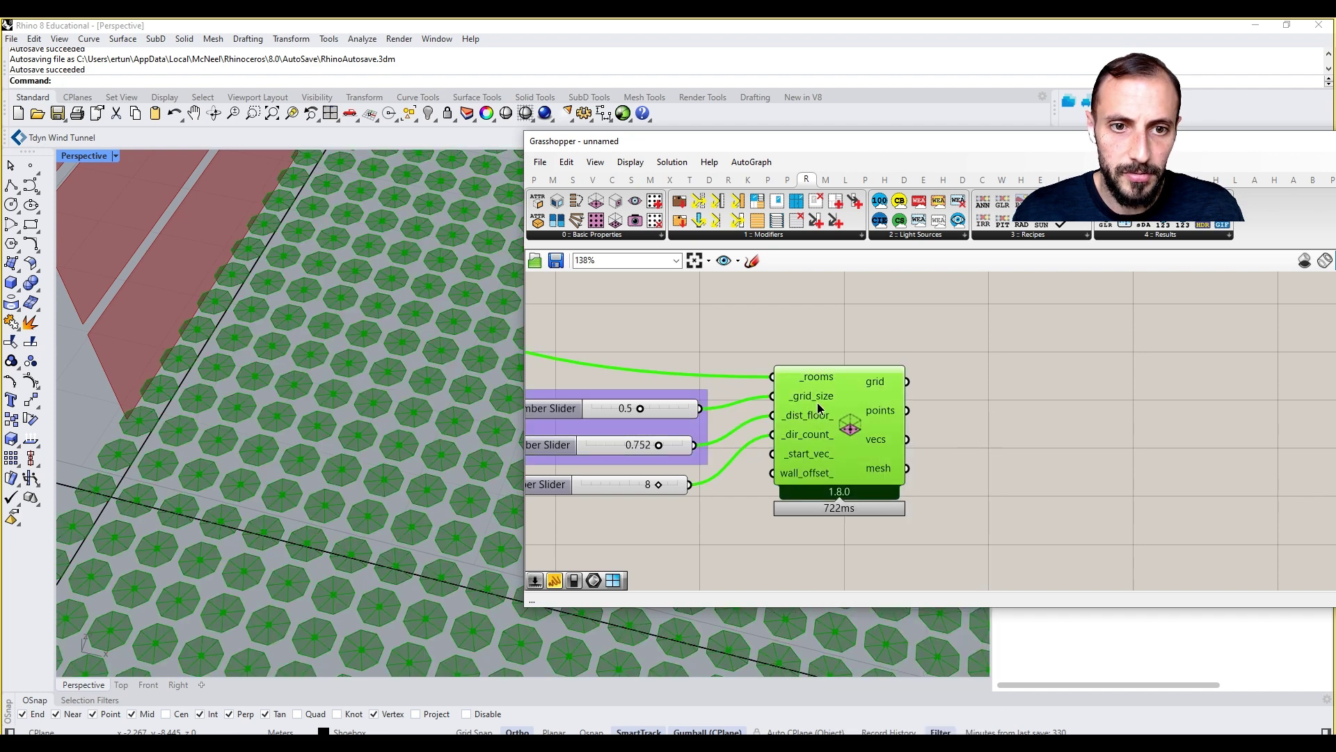
{"action": "right_click", "coordinate": [616, 431]}
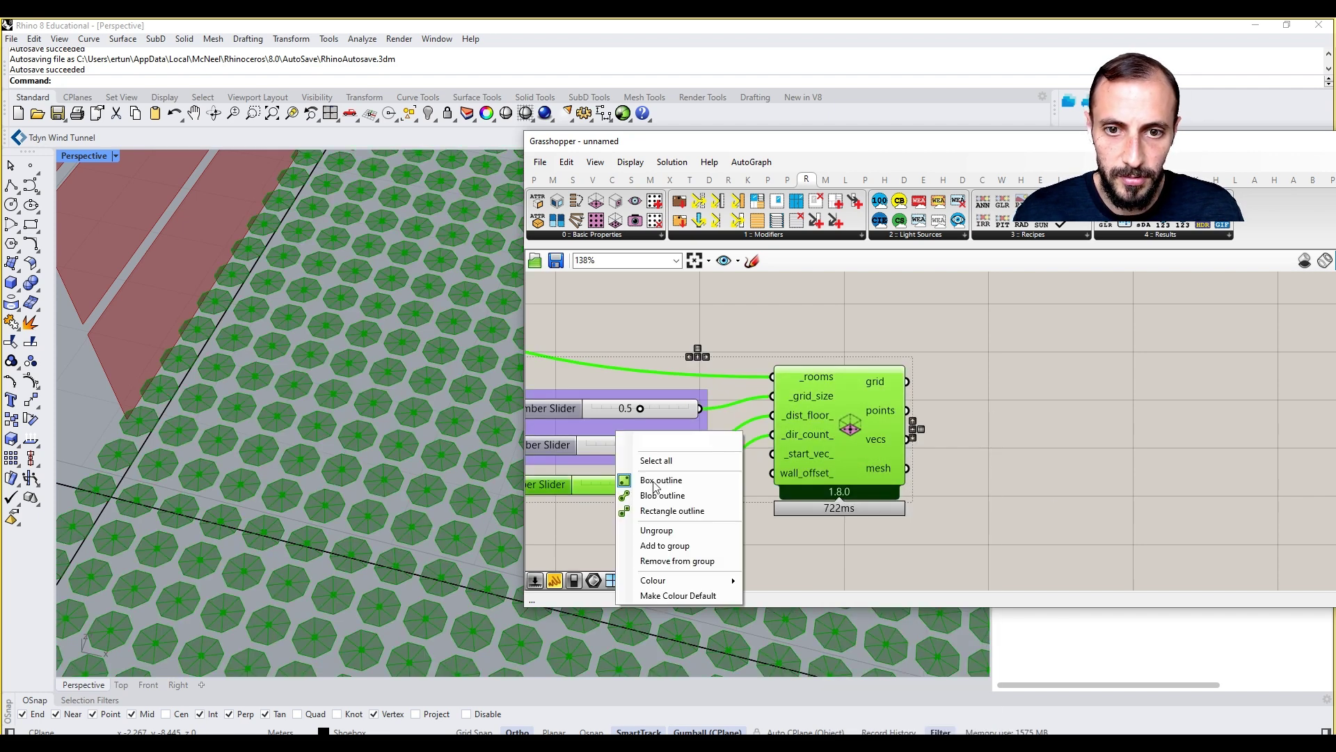
{"action": "left_click", "coordinate": [704, 540]}
{"action": "left_click", "coordinate": [705, 537]}
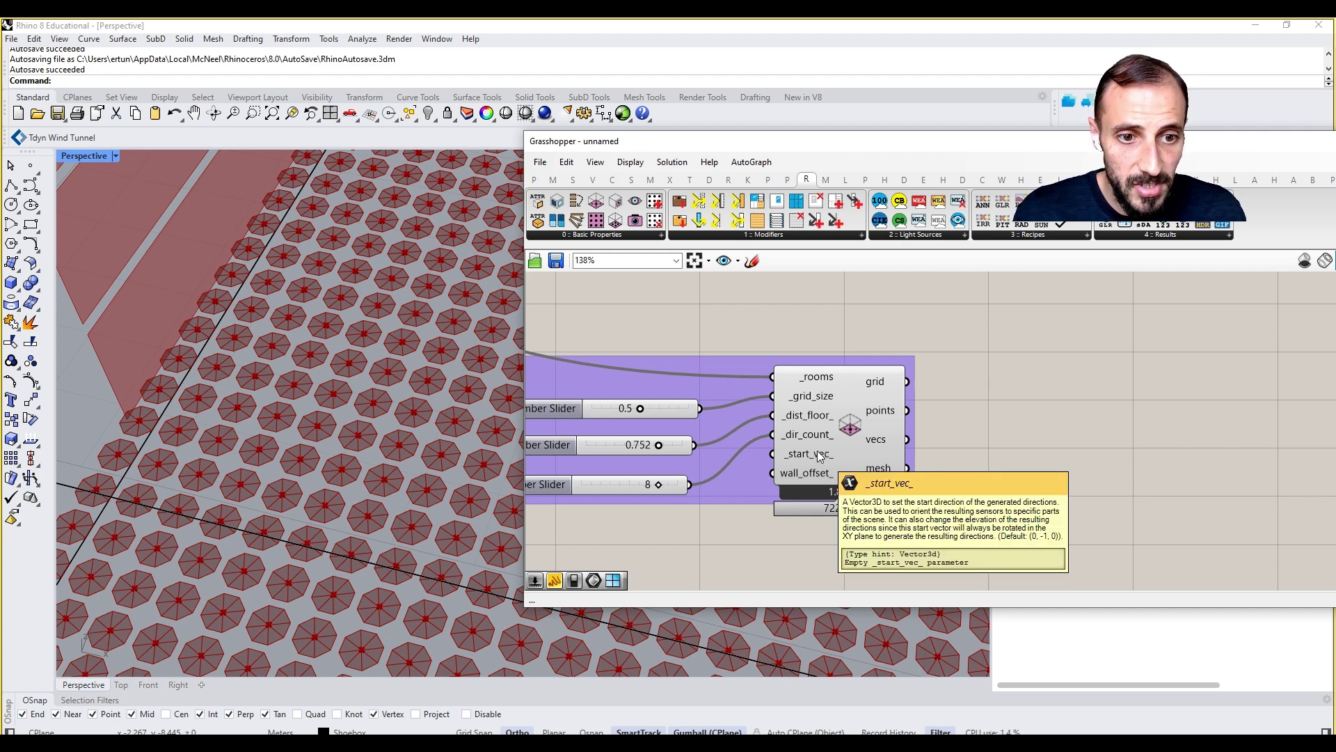
Create a 0.5 number slider, add it to the radial grid group and connect it to the wall_offset_ input
{"action": "right_click_drag", "start_coordinate": [817, 450], "coordinate": [820, 403]}
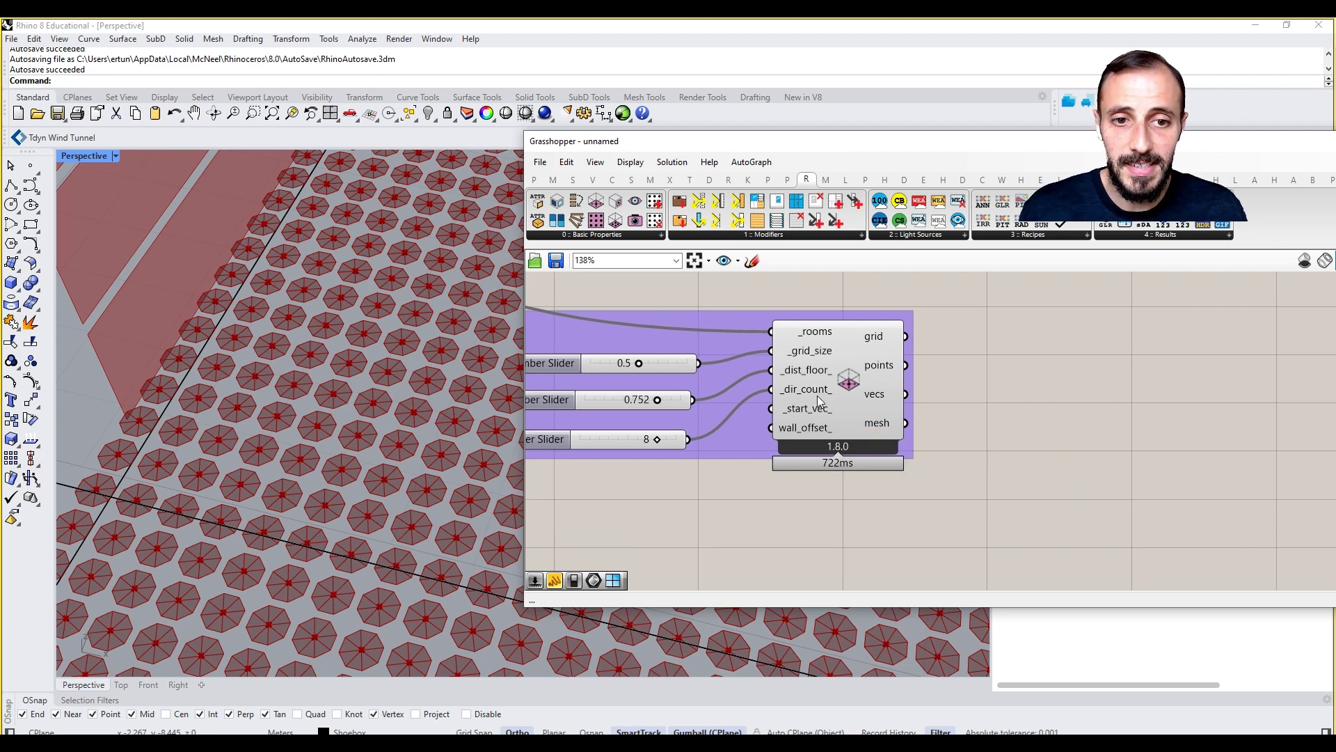
{"action": "scroll", "coordinate": [370, 483], "scroll_direction": "down", "scroll_amount": 3}
{"action": "scroll", "coordinate": [327, 499], "scroll_direction": "up", "scroll_amount": 4}
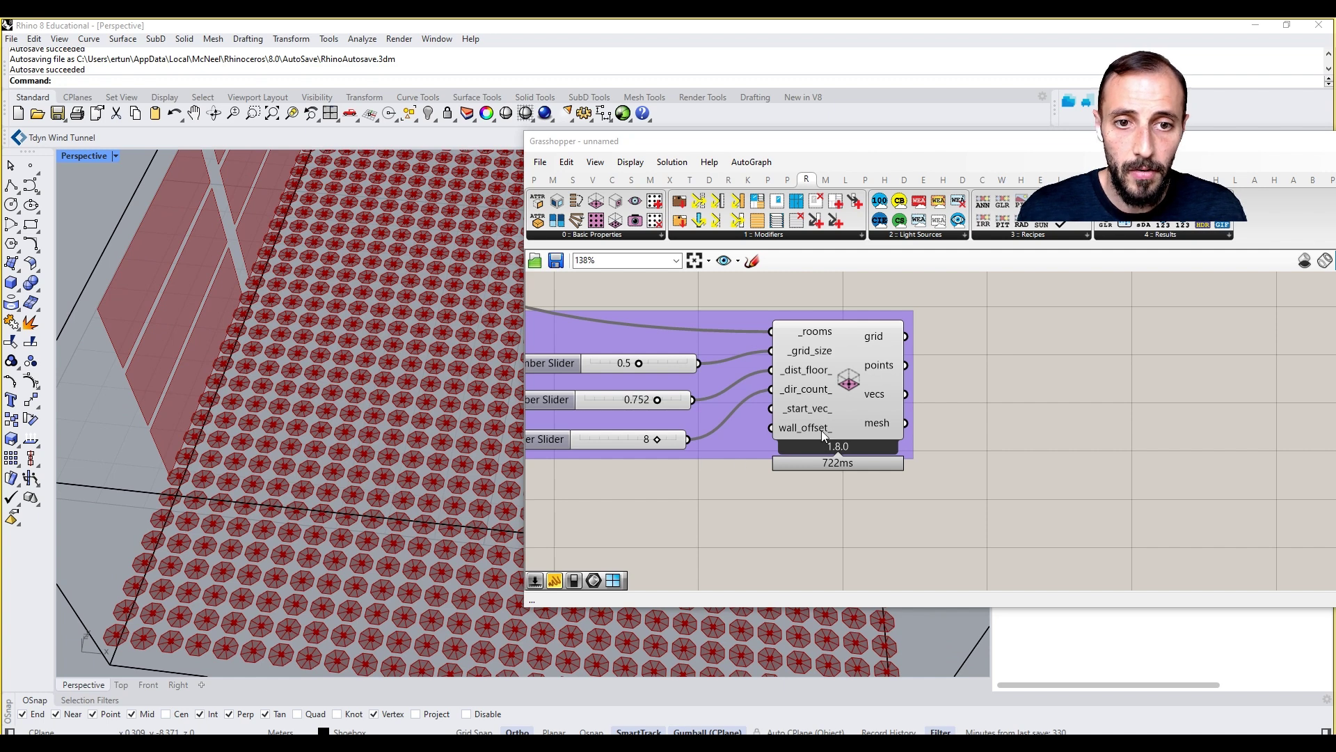
{"action": "double_click", "coordinate": [666, 505]}
{"action": "type", "text": "0.5"}
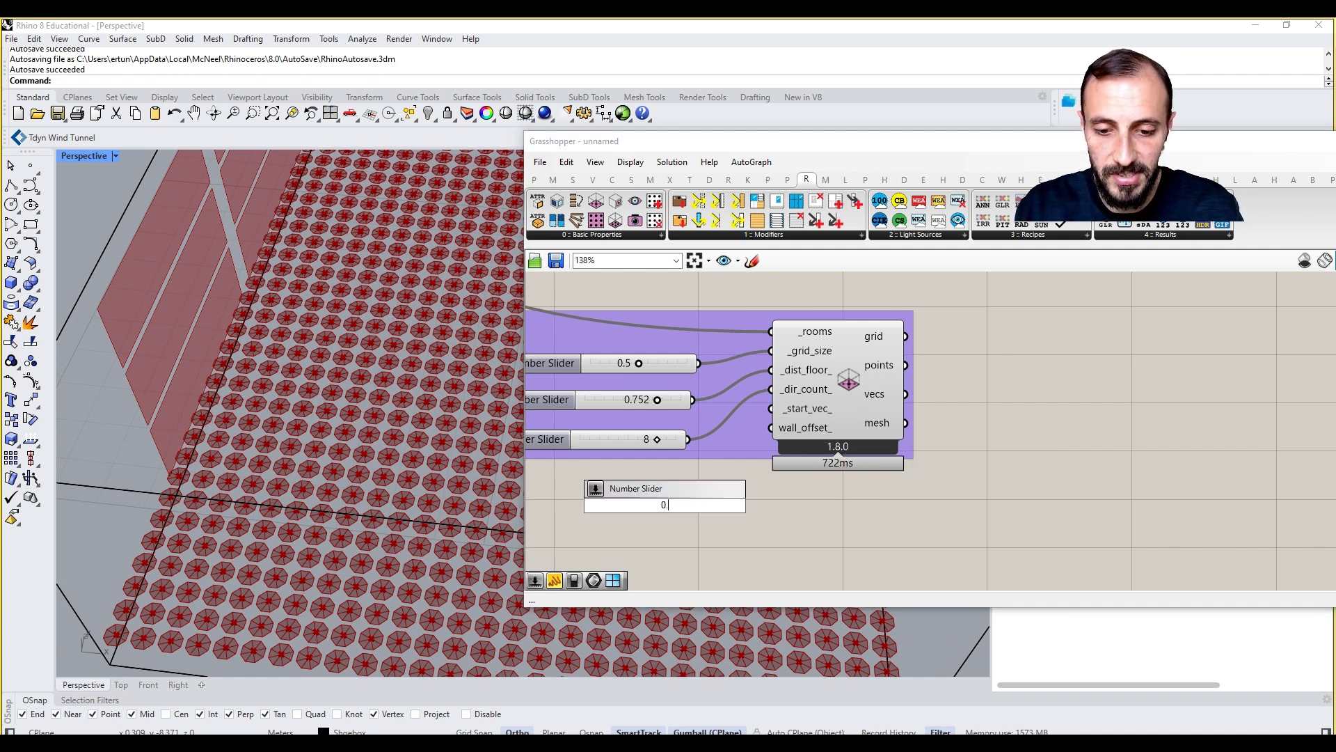
{"action": "key", "text": "Return"}
{"action": "left_click", "coordinate": [665, 505]}
{"action": "right_click", "coordinate": [738, 444]}
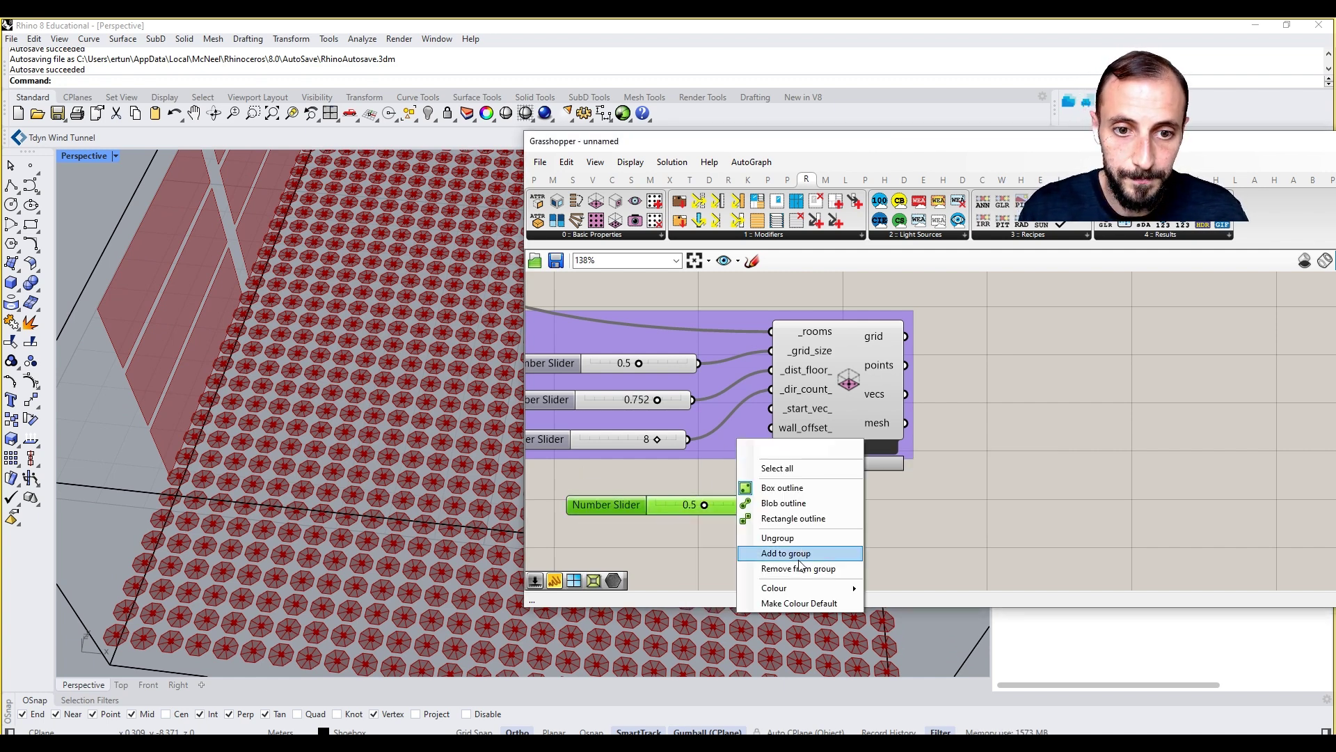
{"action": "left_click", "coordinate": [801, 555]}
{"action": "left_click_drag", "start_coordinate": [770, 432], "coordinate": [771, 429]}
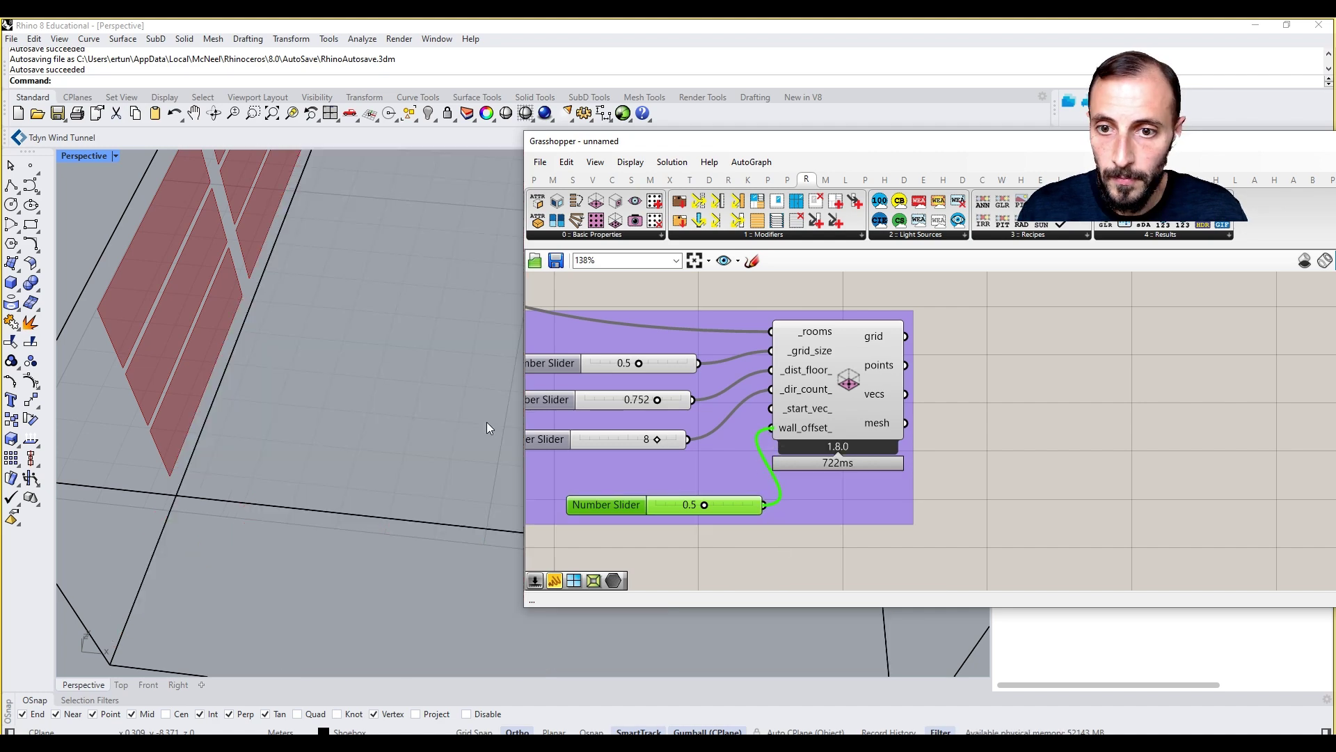
Select the whole radial grid group and move it above the weather file group of the glare analysis
{"action": "right_click_drag", "start_coordinate": [362, 419], "coordinate": [335, 407]}
{"action": "scroll", "coordinate": [336, 407], "scroll_direction": "down", "scroll_amount": 10}
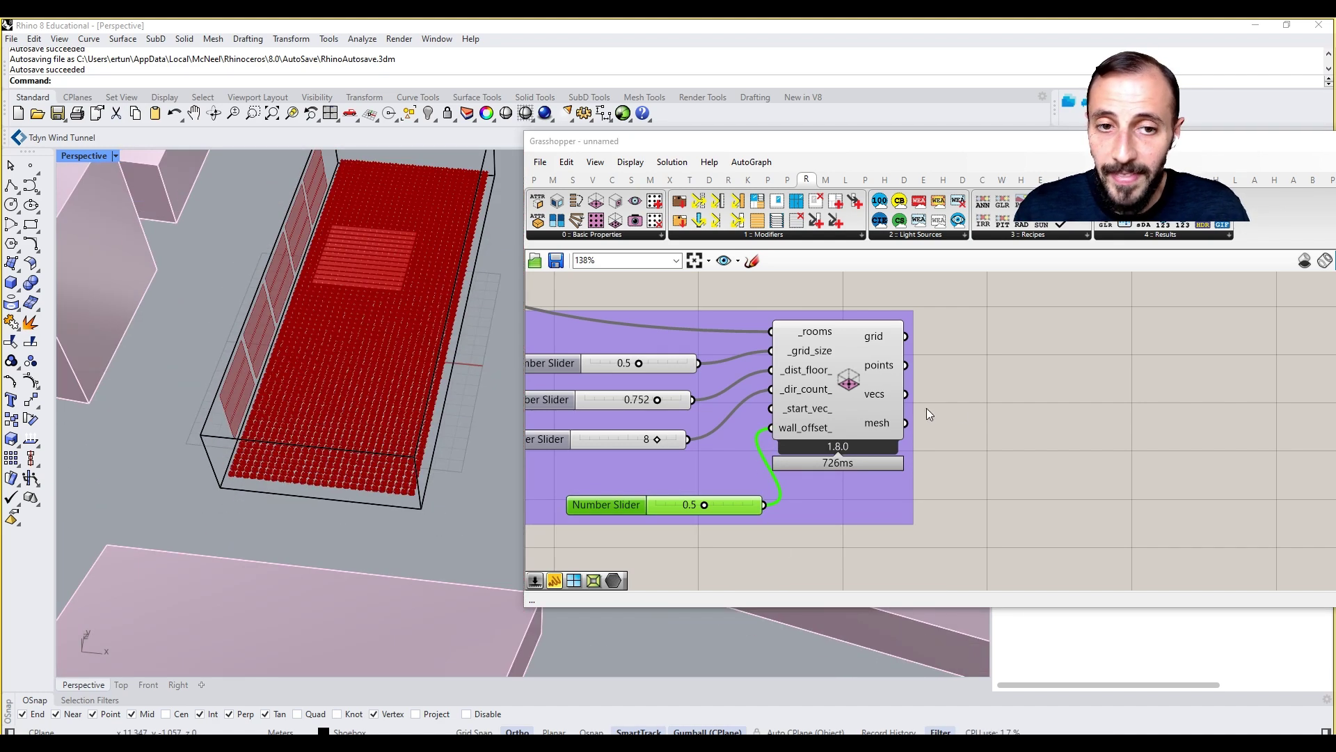
{"action": "scroll", "coordinate": [943, 406], "scroll_direction": "down", "scroll_amount": 2}
{"action": "left_click_drag", "start_coordinate": [939, 332], "coordinate": [599, 515]}
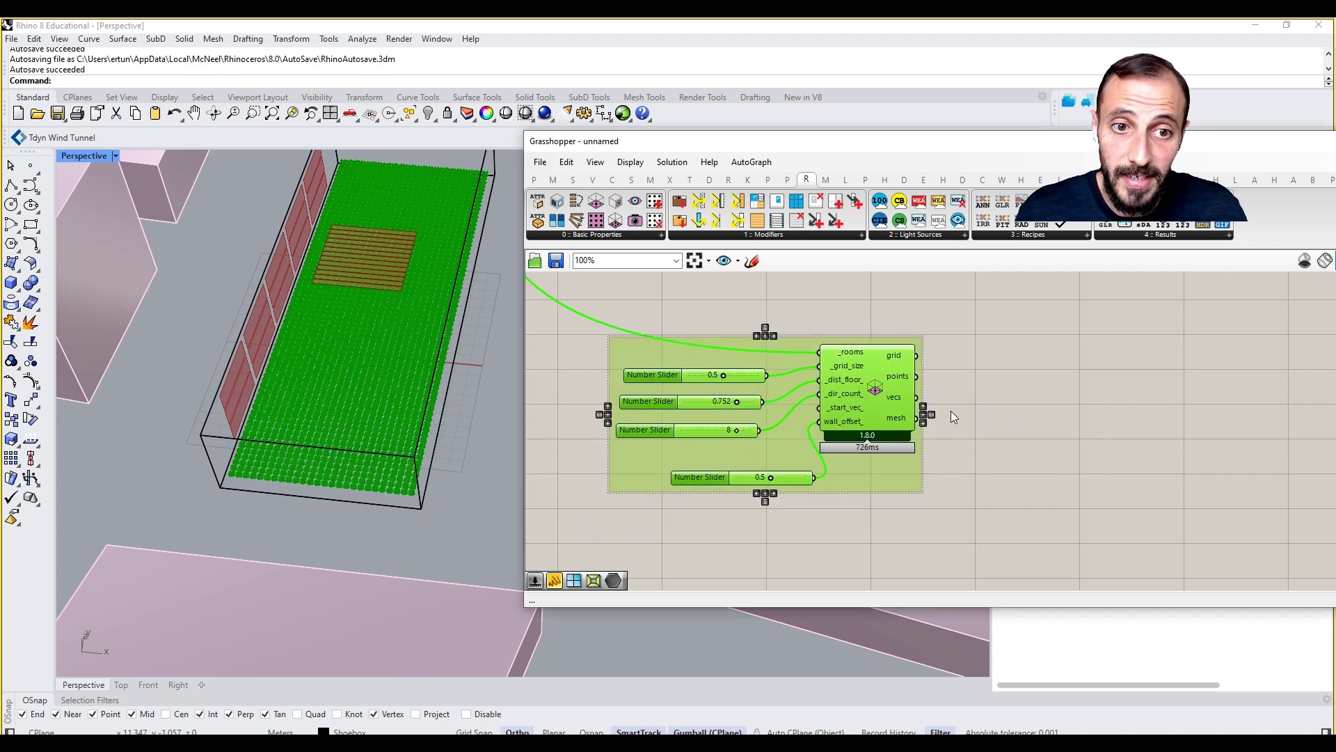
{"action": "scroll", "coordinate": [905, 412], "scroll_direction": "down", "scroll_amount": 5}
{"action": "right_click_drag", "start_coordinate": [875, 412], "coordinate": [791, 481]}
{"action": "scroll", "coordinate": [791, 481], "scroll_direction": "down", "scroll_amount": 5}
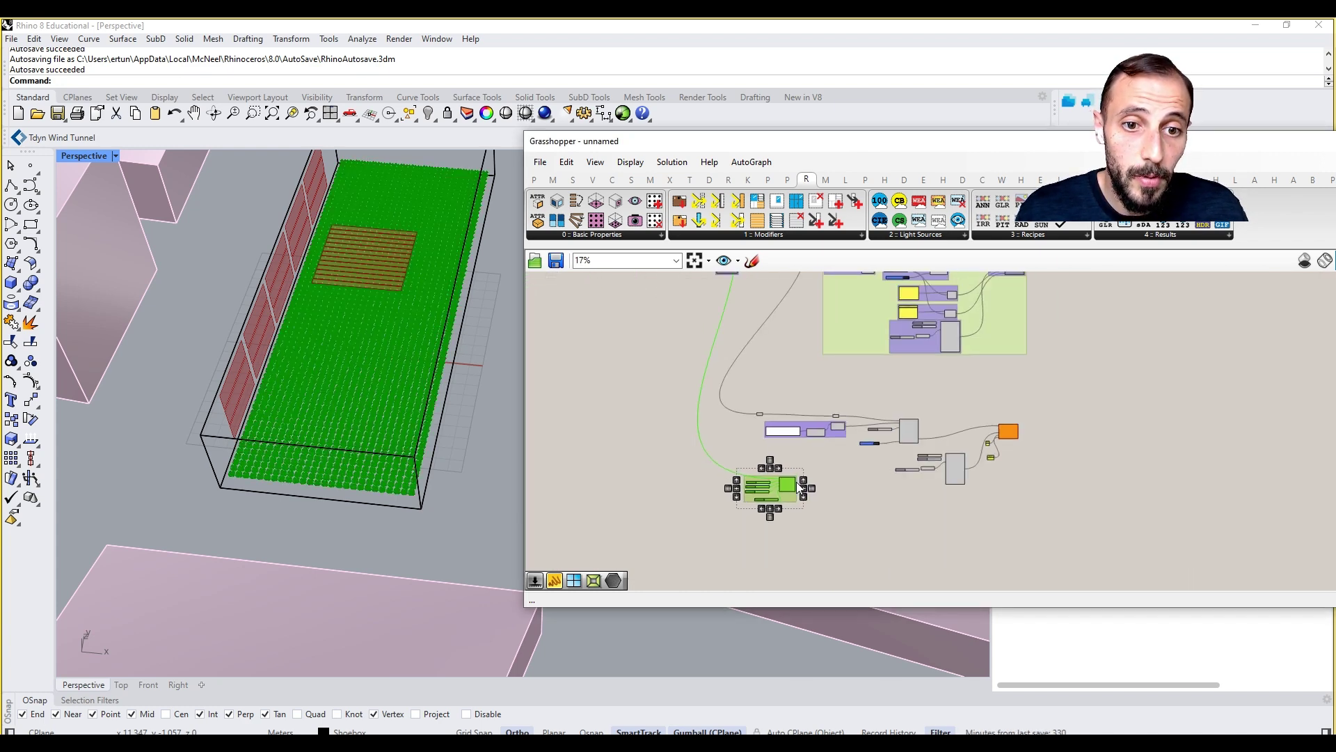
{"action": "scroll", "coordinate": [791, 479], "scroll_direction": "up", "scroll_amount": 3}
{"action": "scroll", "coordinate": [1110, 409], "scroll_direction": "up", "scroll_amount": 5}
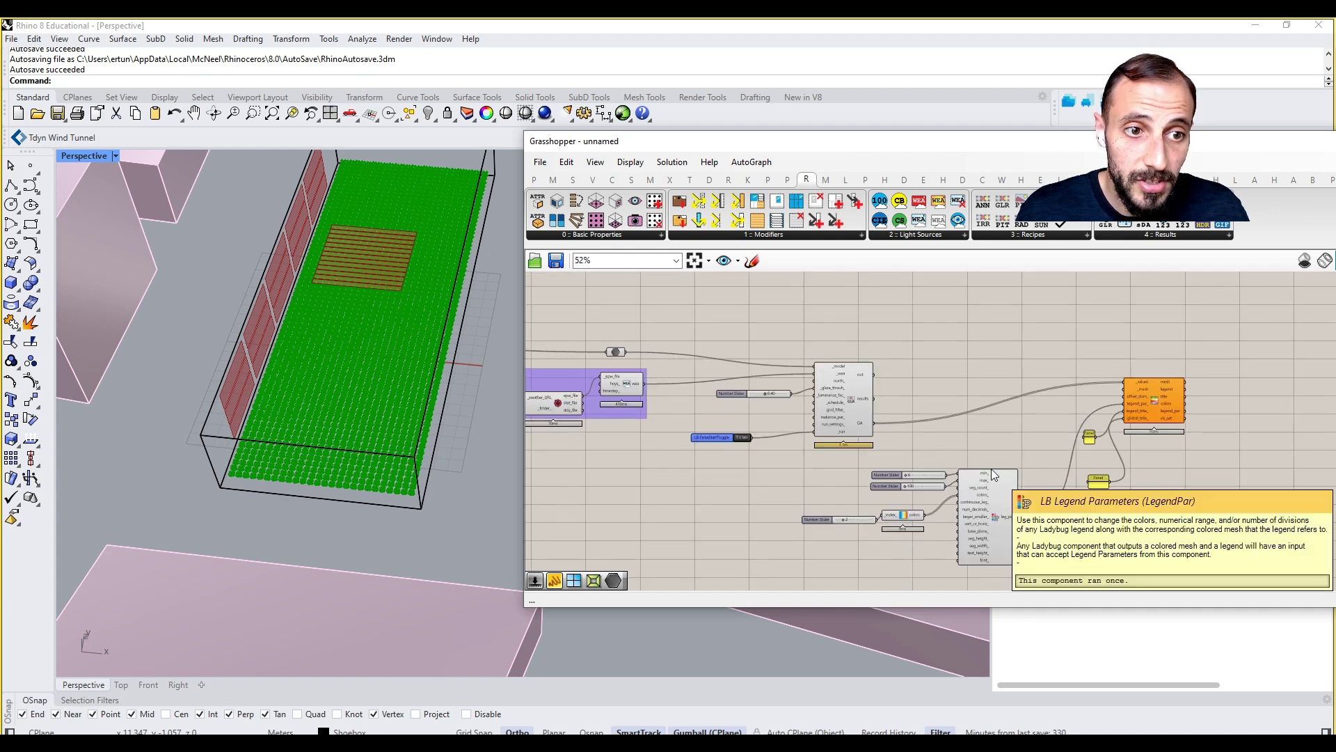
{"action": "scroll", "coordinate": [991, 469], "scroll_direction": "down", "scroll_amount": 3}
{"action": "right_click_drag", "start_coordinate": [617, 536], "coordinate": [942, 476]}
{"action": "left_click_drag", "start_coordinate": [873, 495], "coordinate": [958, 418]}
{"action": "scroll", "coordinate": [957, 420], "scroll_direction": "up", "scroll_amount": 4}
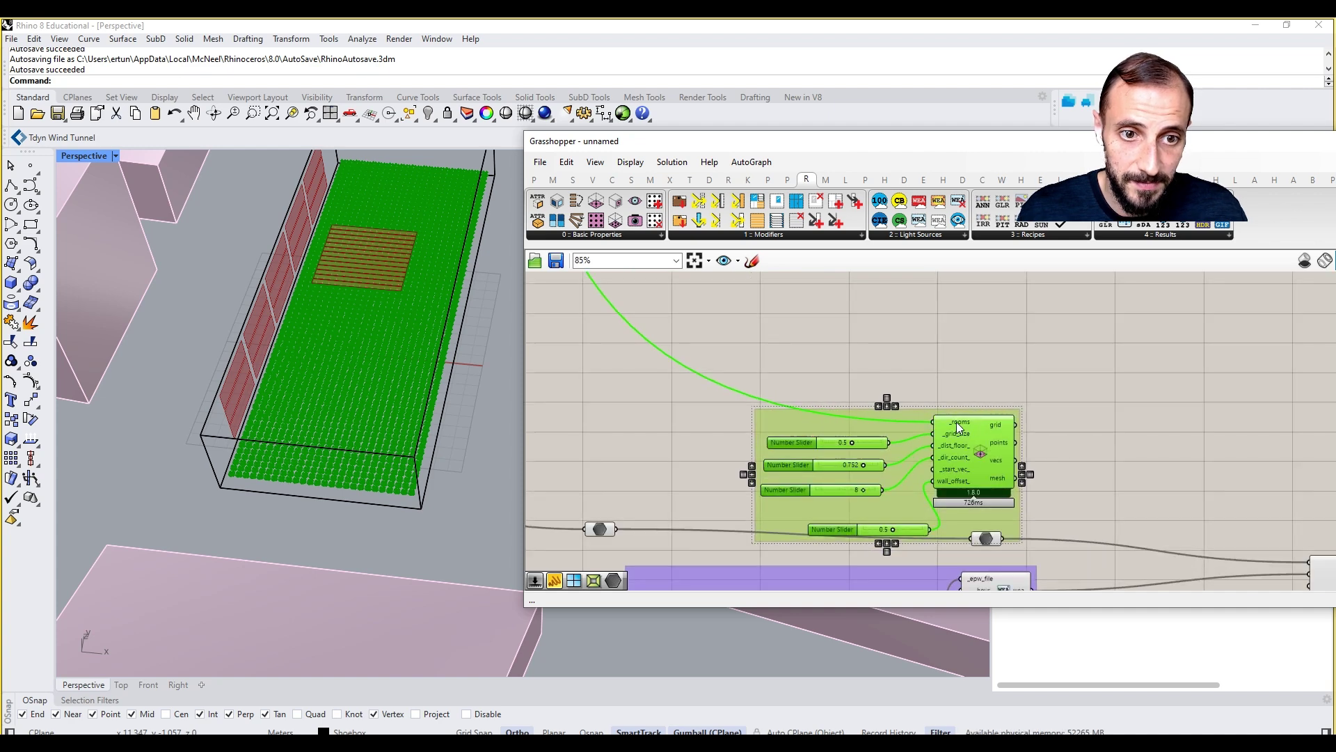
Set the wire display of the radial grid's _rooms input to Hidden
{"action": "right_click_drag", "start_coordinate": [956, 422], "coordinate": [863, 392]}
{"action": "left_click", "coordinate": [851, 367]}
{"action": "right_click", "coordinate": [863, 394]}
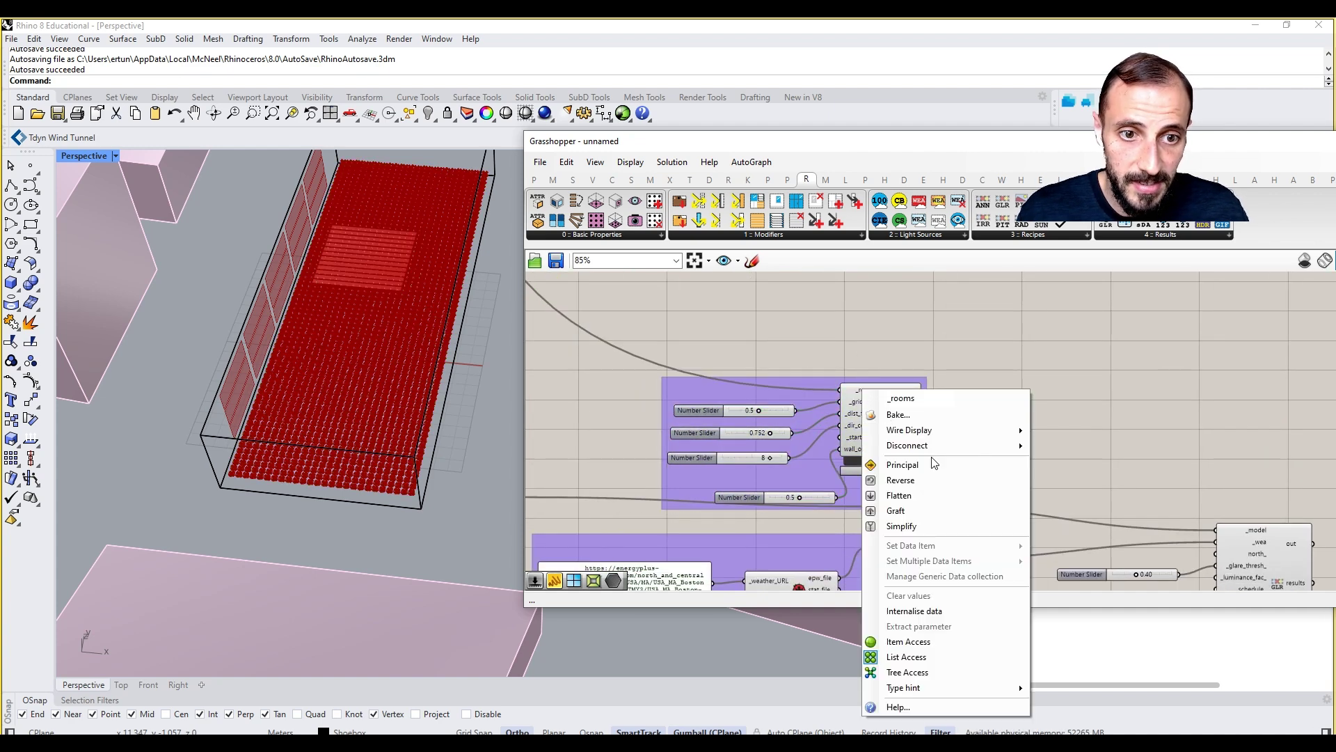
{"action": "mouse_move", "coordinate": [936, 430]}
{"action": "left_click", "coordinate": [1059, 463]}
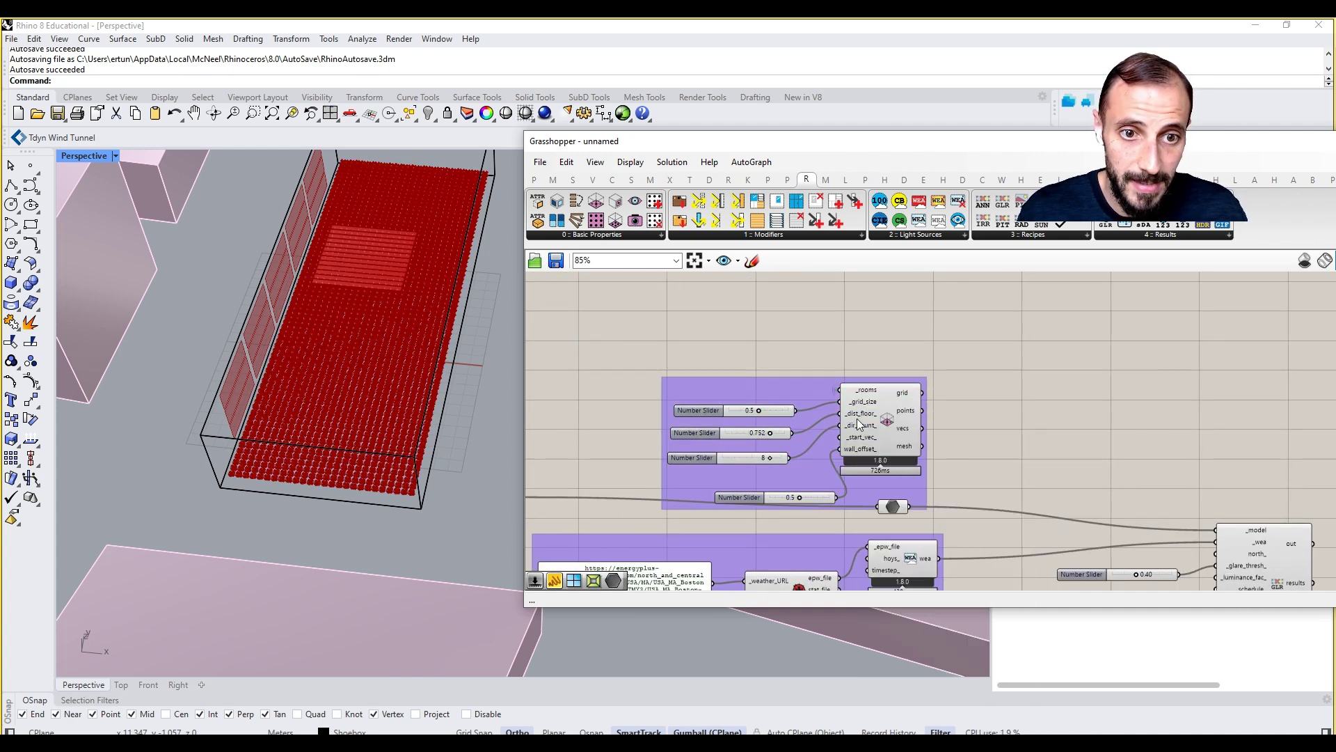
Move the radial grid group above the annual glare component, closer to the spatial heatmap
{"action": "left_click_drag", "start_coordinate": [858, 419], "coordinate": [1308, 403]}
{"action": "right_click_drag", "start_coordinate": [1233, 417], "coordinate": [832, 351]}
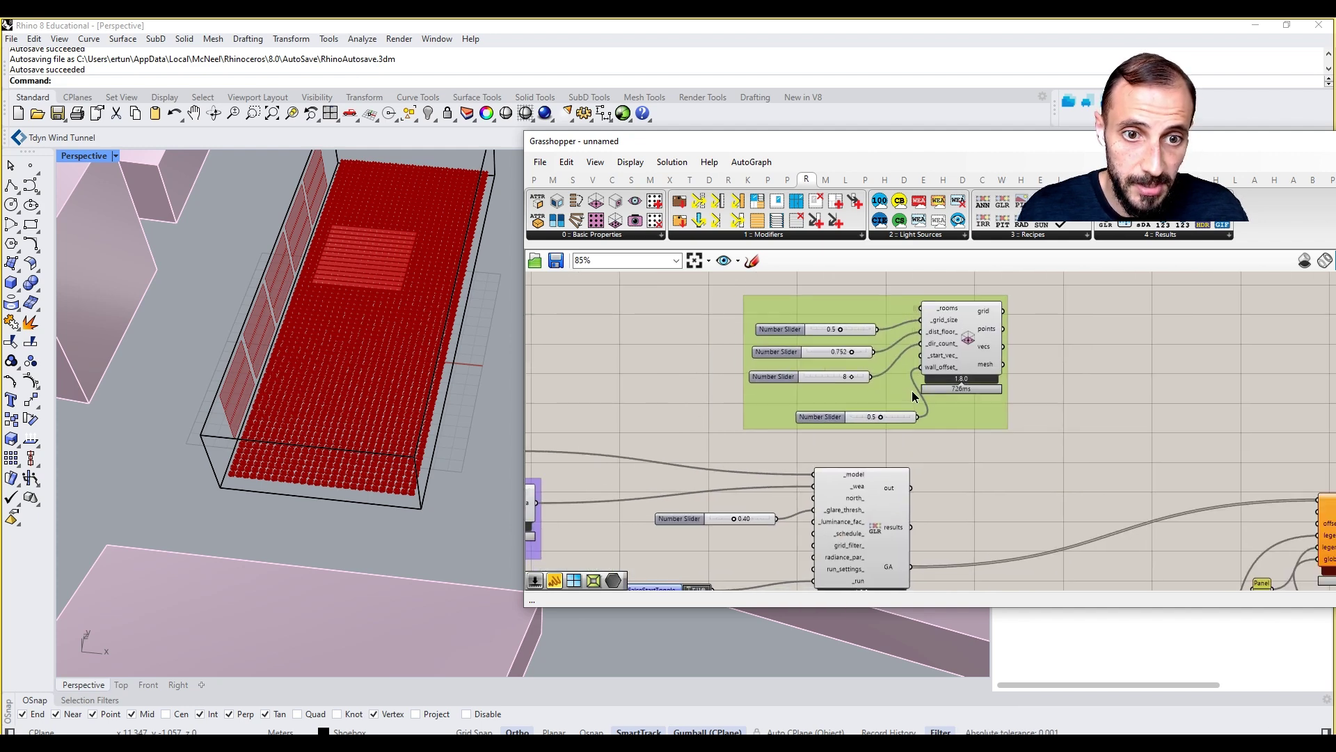
{"action": "left_click_drag", "start_coordinate": [912, 391], "coordinate": [973, 384]}
{"action": "right_click_drag", "start_coordinate": [1116, 452], "coordinate": [897, 424]}
{"action": "left_click_drag", "start_coordinate": [833, 366], "coordinate": [887, 376]}
{"action": "left_click", "coordinate": [923, 359]}
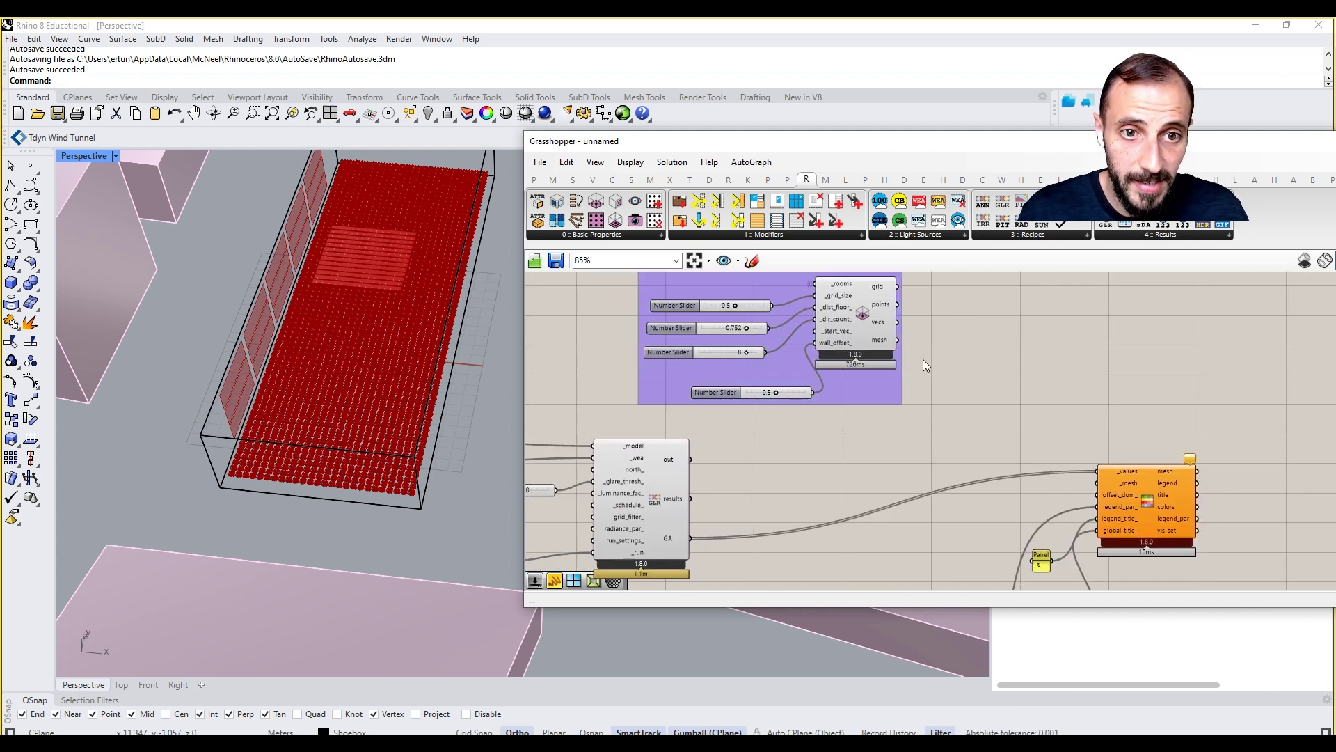
{"action": "right_click_drag", "start_coordinate": [923, 359], "coordinate": [850, 381]}
{"action": "right_click_drag", "start_coordinate": [889, 422], "coordinate": [877, 407]}
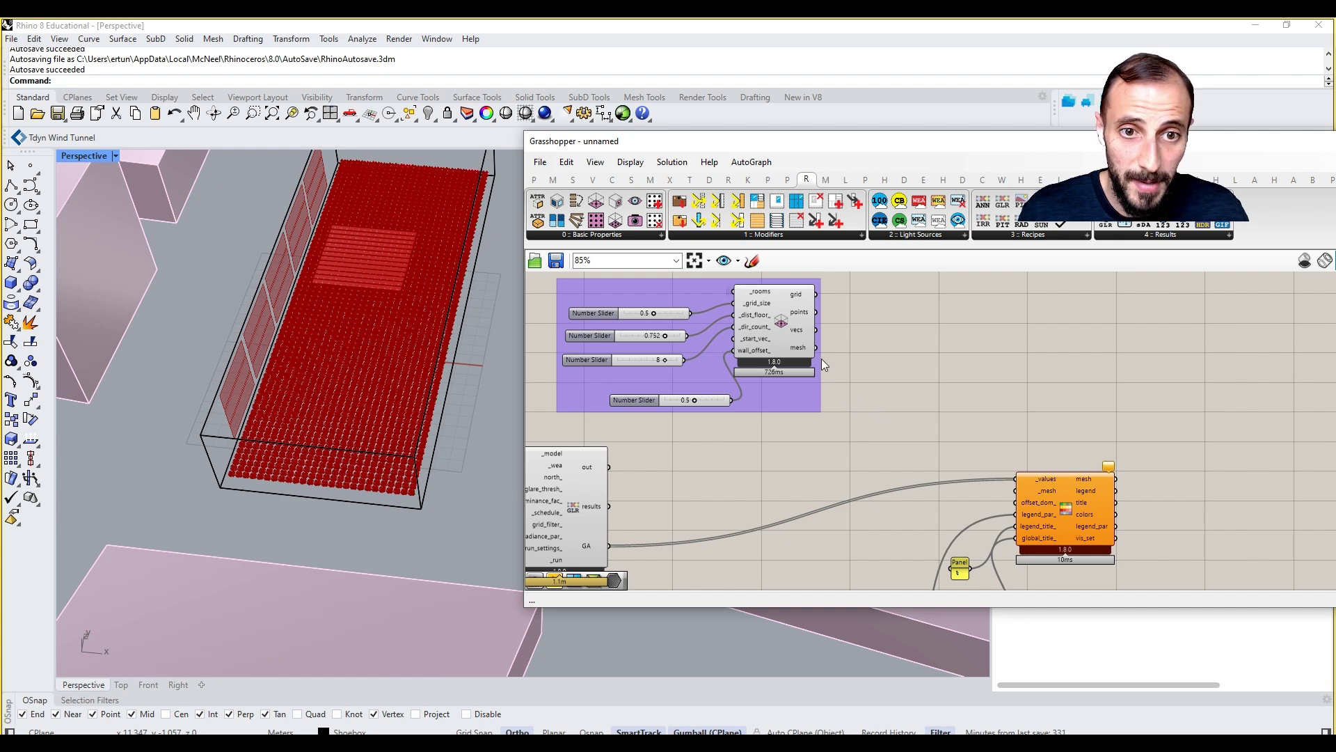
Connect the radial grid's mesh output to the heatmap's _values input and turn off the radial grid's preview
{"action": "left_click_drag", "start_coordinate": [818, 353], "coordinate": [1016, 478]}
{"action": "left_click", "coordinate": [782, 311]}
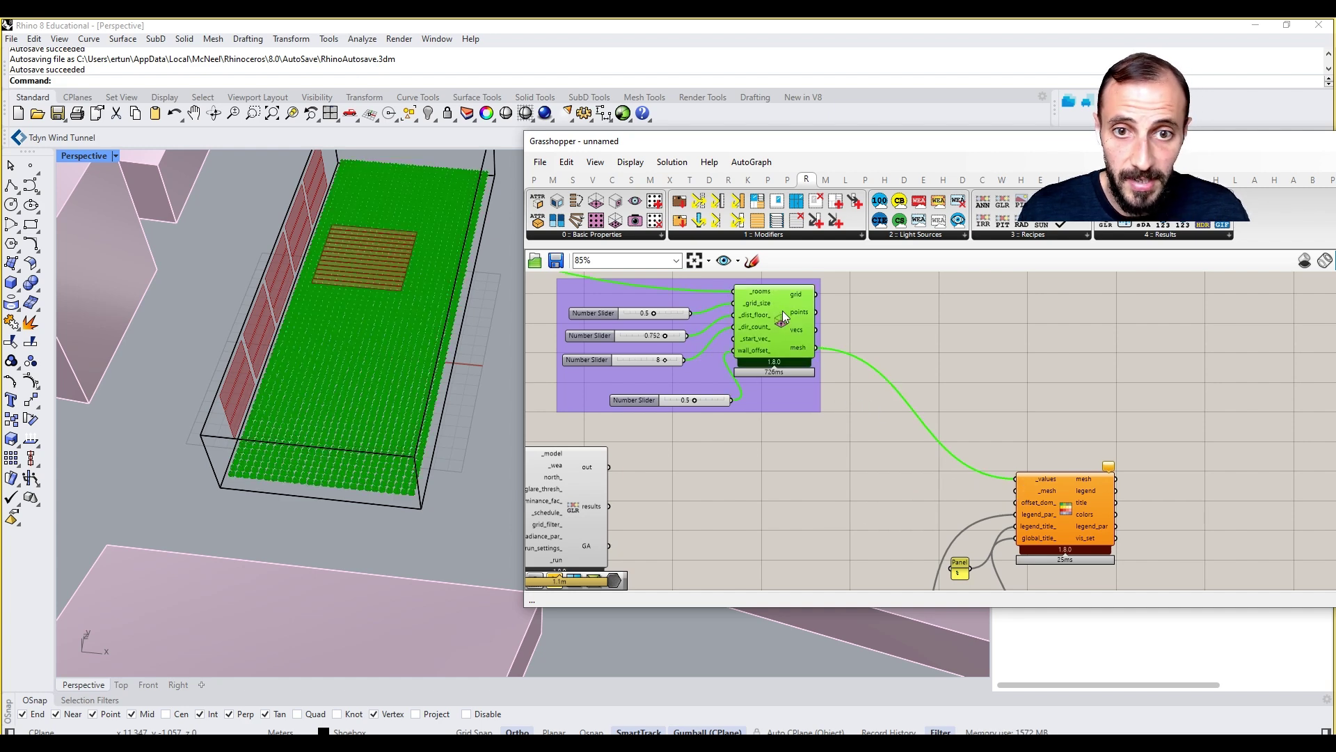
{"action": "right_click", "coordinate": [900, 332]}
{"action": "left_click", "coordinate": [914, 350]}
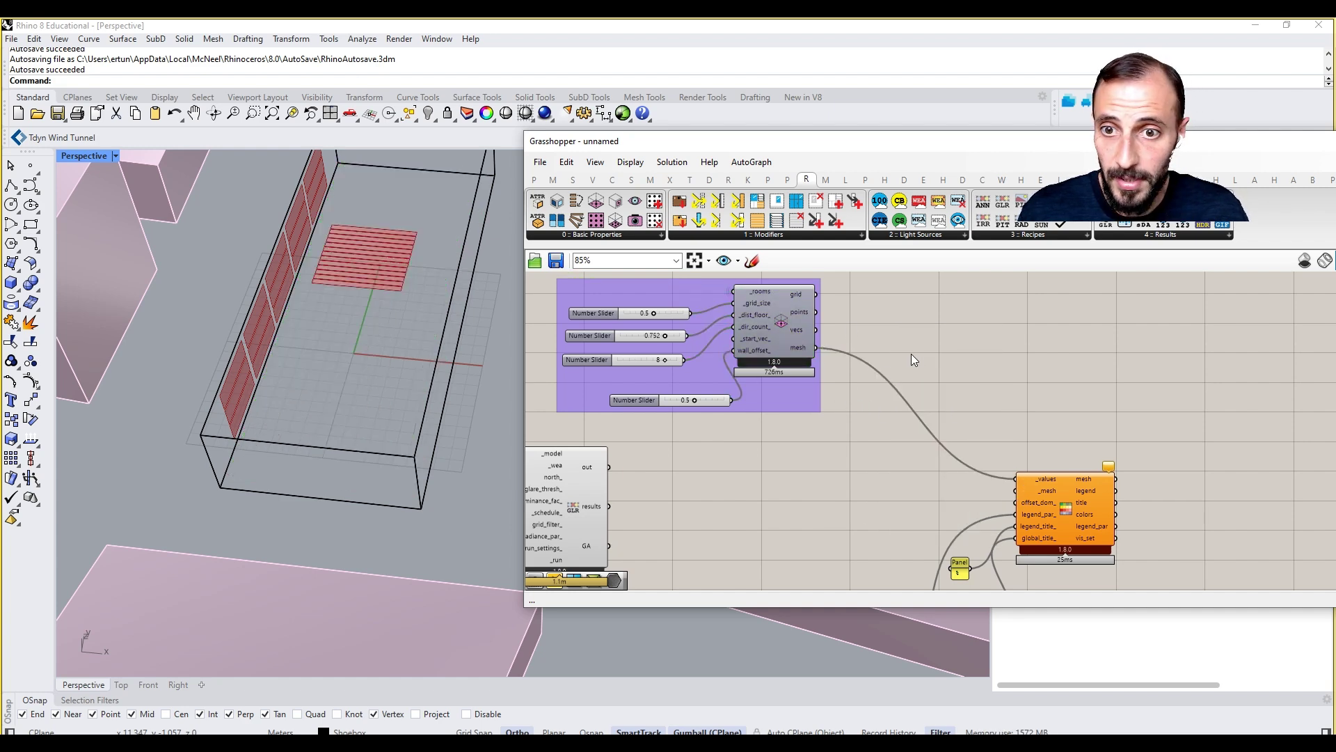
Connect the radial grid's mesh output to the heatmap's _mesh input, reconnect GA to _values, and check the heatmap's error message
{"action": "left_click", "coordinate": [1054, 497]}
{"action": "left_click_drag", "start_coordinate": [821, 349], "coordinate": [1016, 491]}
{"action": "right_click_drag", "start_coordinate": [628, 552], "coordinate": [660, 520]}
{"action": "left_click_drag", "start_coordinate": [640, 513], "coordinate": [1047, 445]}
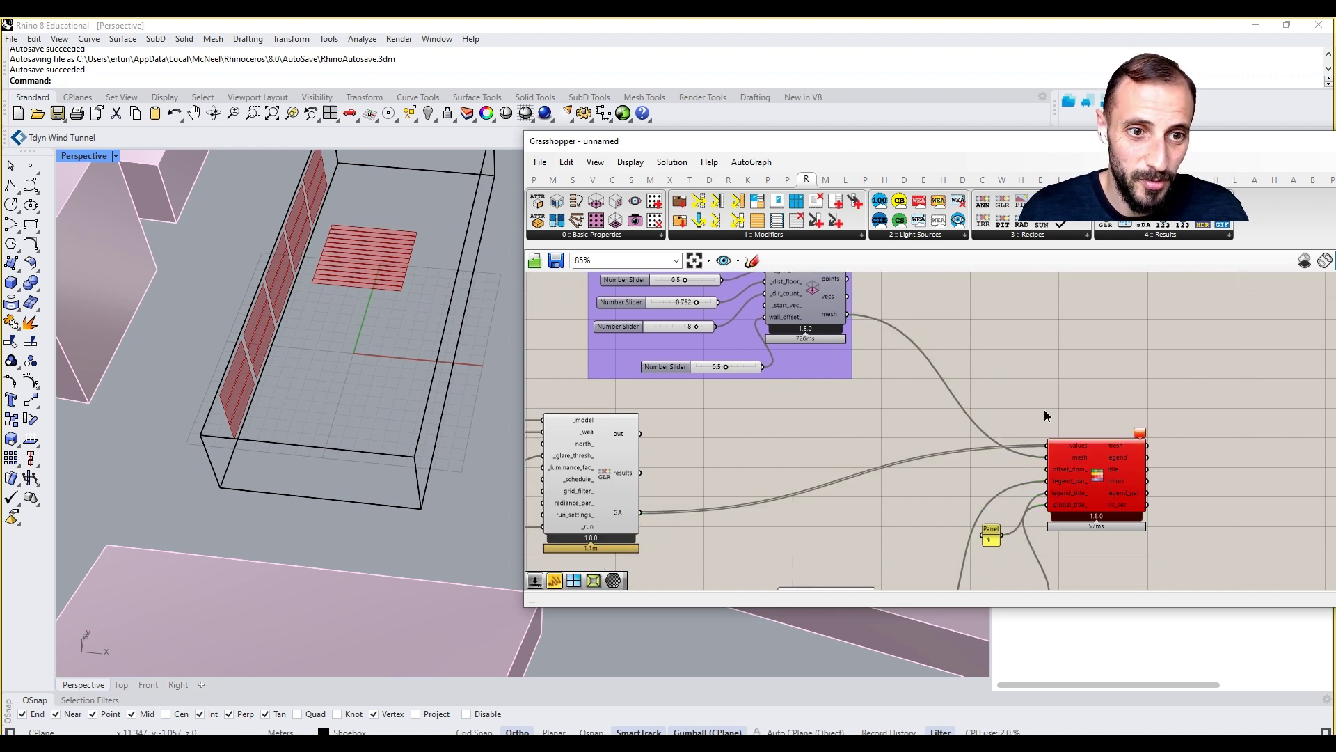
{"action": "left_click", "coordinate": [1139, 433]}
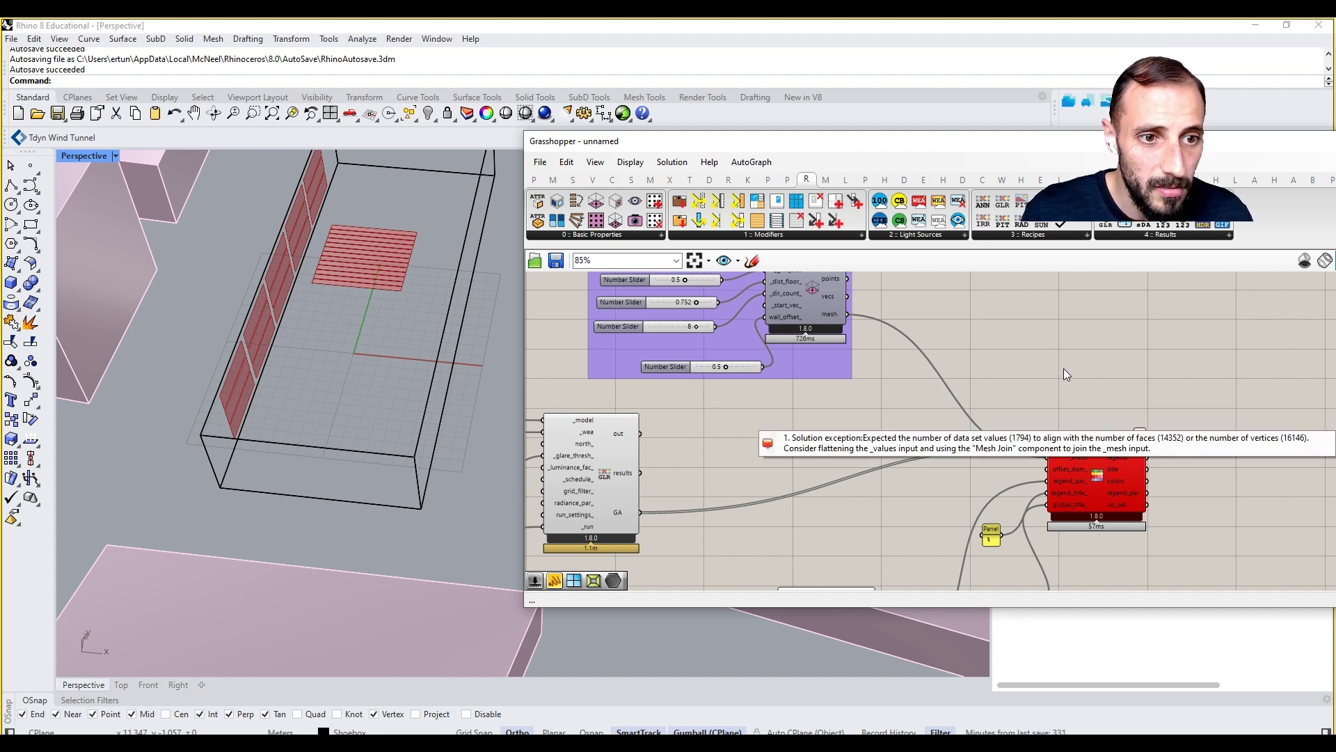
{"action": "mouse_move", "coordinate": [830, 318]}
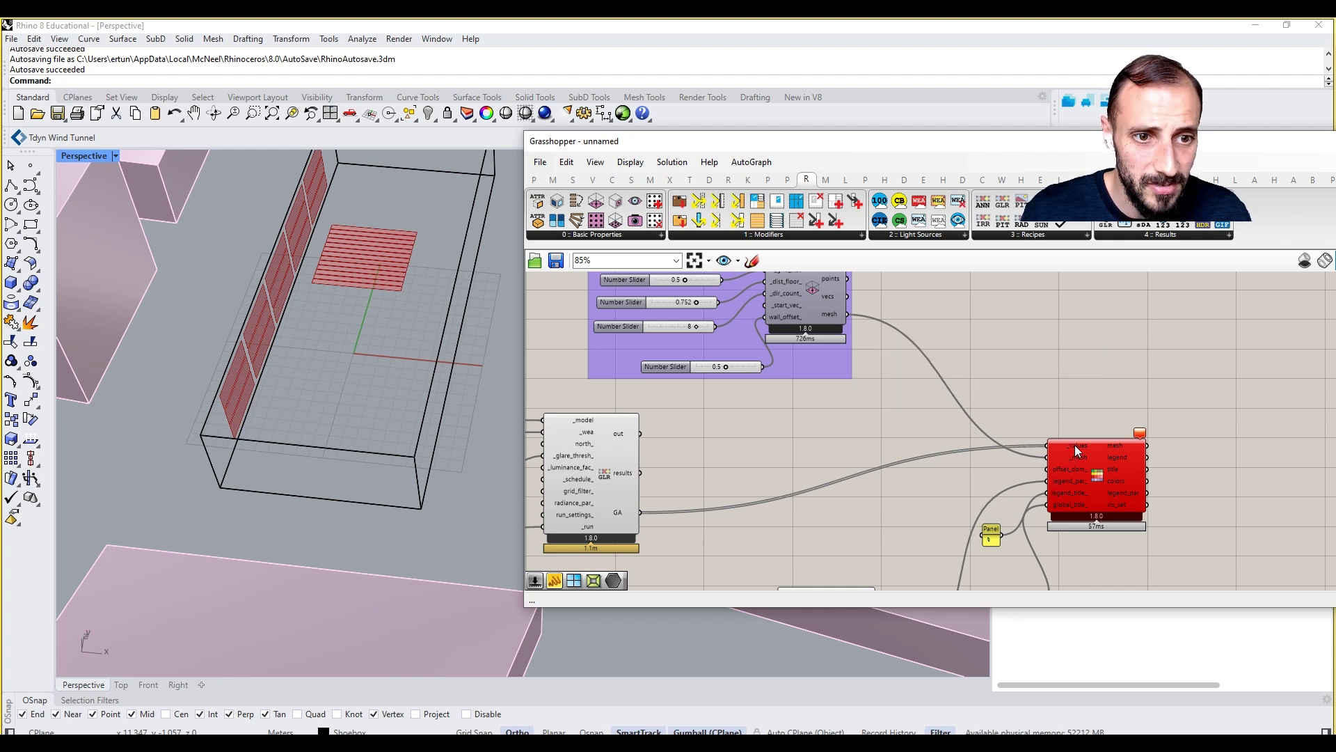
Add a Mesh Join component between the radial grid and the spatial heatmap
{"action": "double_click", "coordinate": [984, 361]}
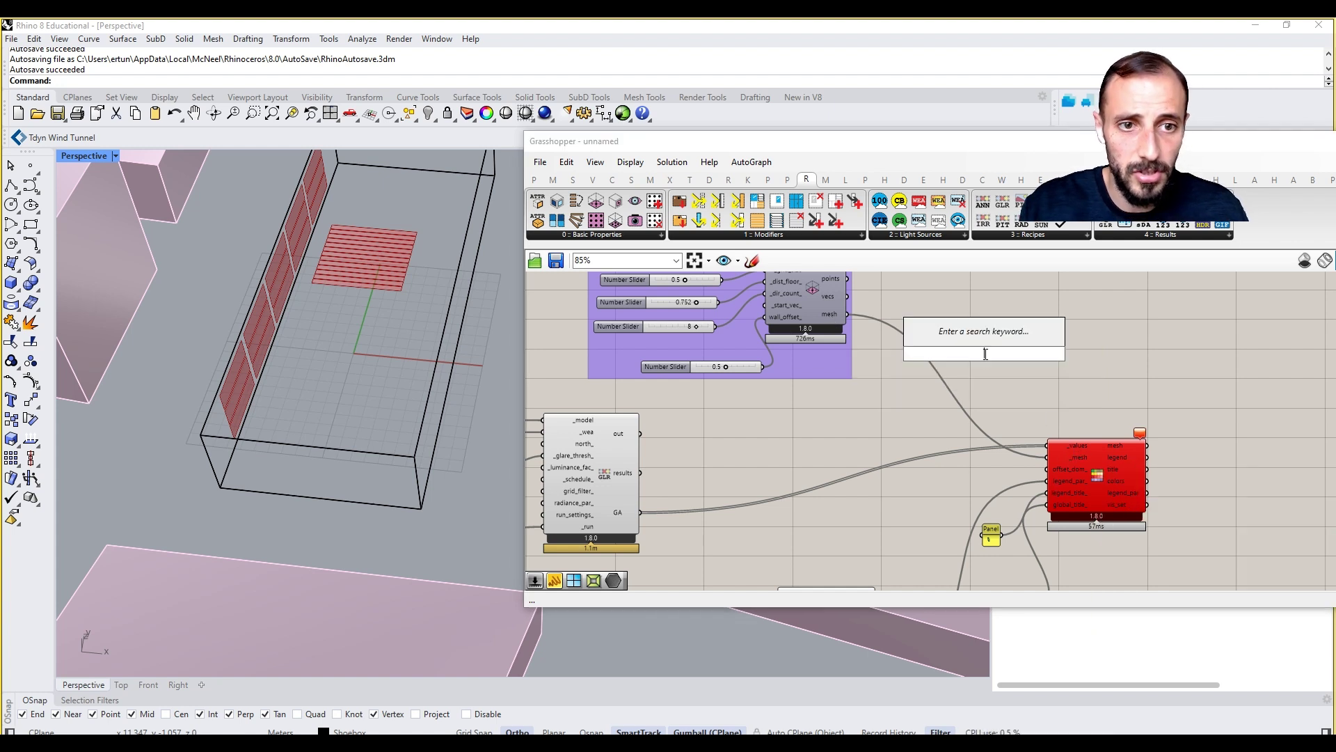
{"action": "type", "text": "jopin"}
{"action": "key", "text": "BackSpace"}
{"action": "key", "text": "BackSpace"}
{"action": "key", "text": "BackSpace"}
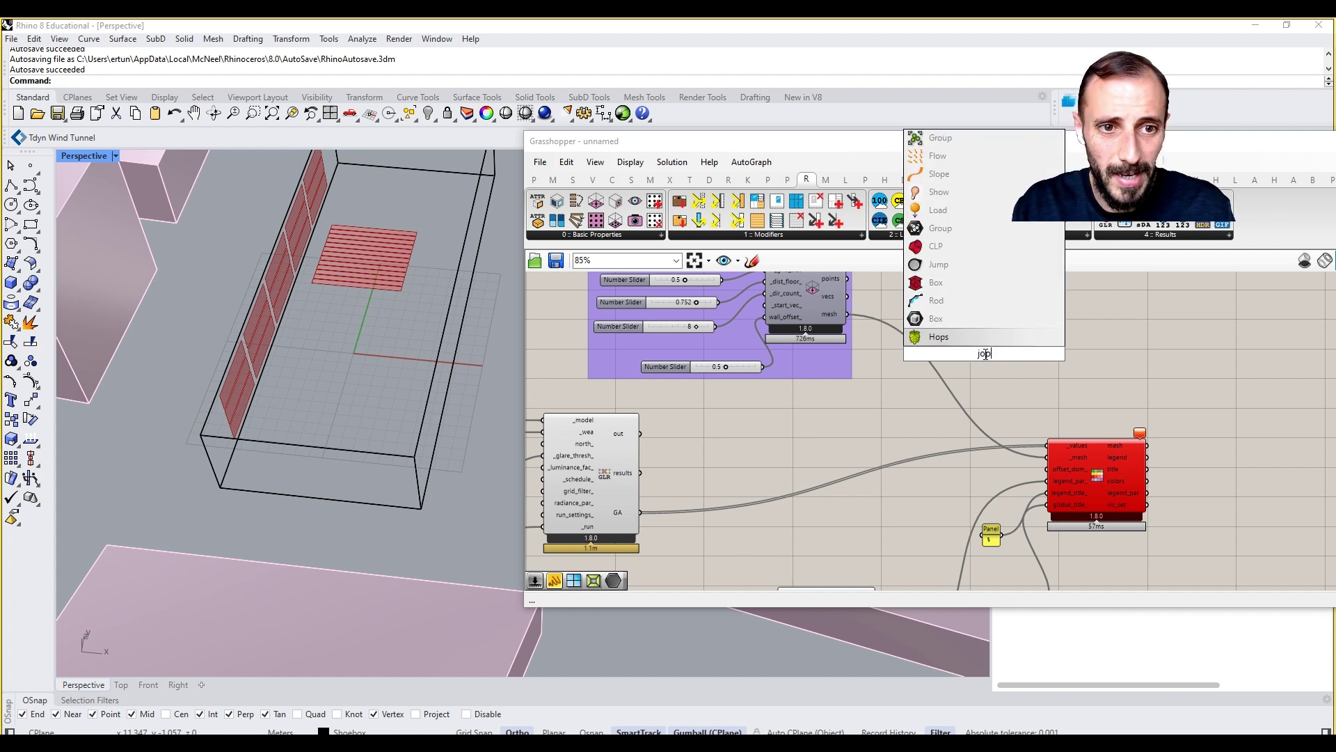
{"action": "type", "text": "in mes"}
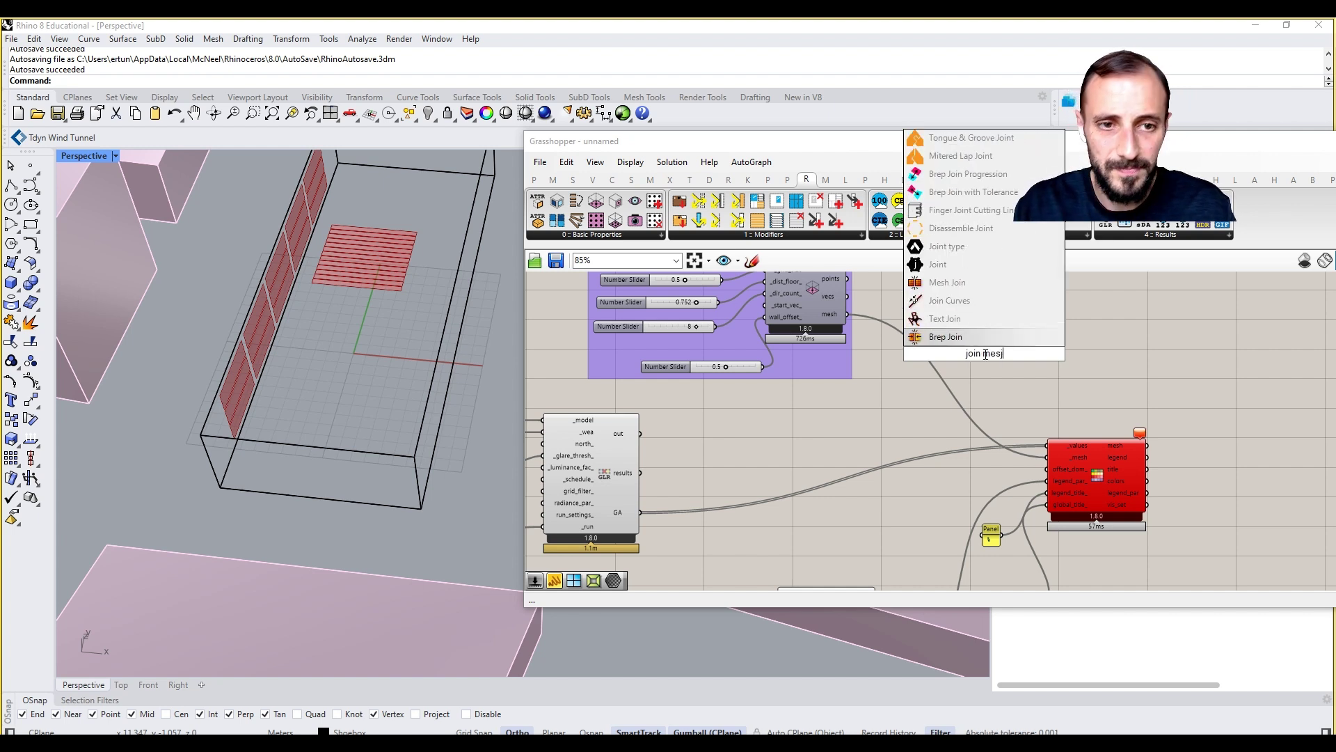
{"action": "left_click", "coordinate": [964, 283]}
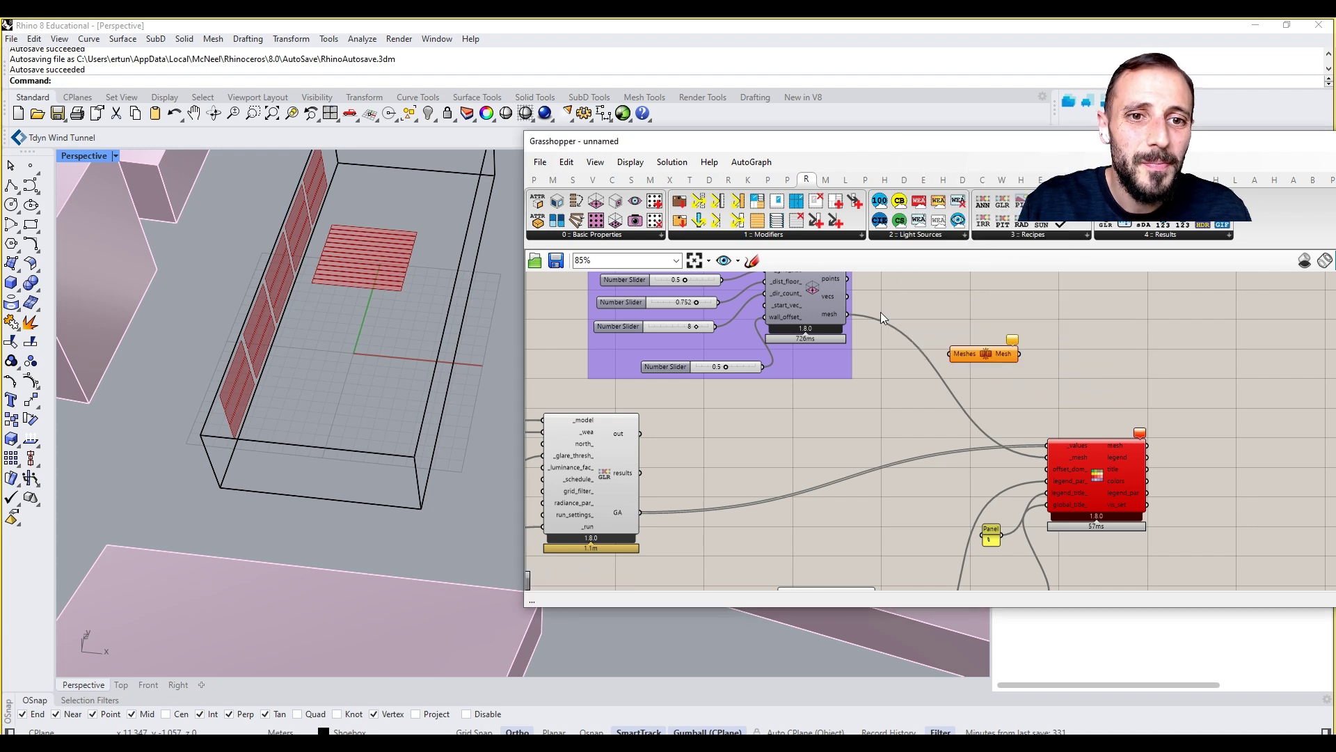
Wire the radial grid's mesh output through Mesh Join into the heatmap's _mesh input
{"action": "left_click_drag", "start_coordinate": [848, 318], "coordinate": [1047, 457]}
{"action": "left_click", "coordinate": [974, 358]}
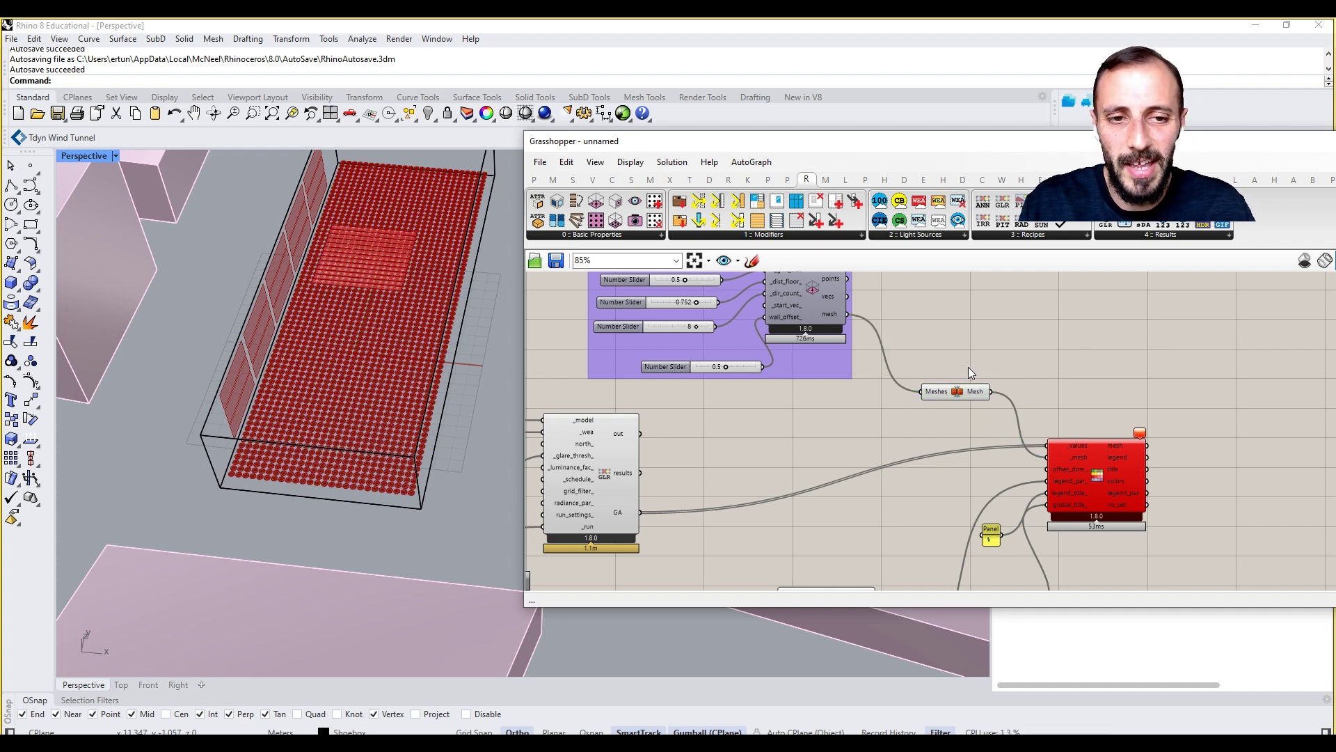
Examine the joined radial sensor mesh in the Rhino viewport and move the Grasshopper window so all of it is on screen
{"action": "right_click_drag", "start_coordinate": [951, 389], "coordinate": [958, 408]}
{"action": "scroll", "coordinate": [957, 409], "scroll_direction": "up", "scroll_amount": 4}
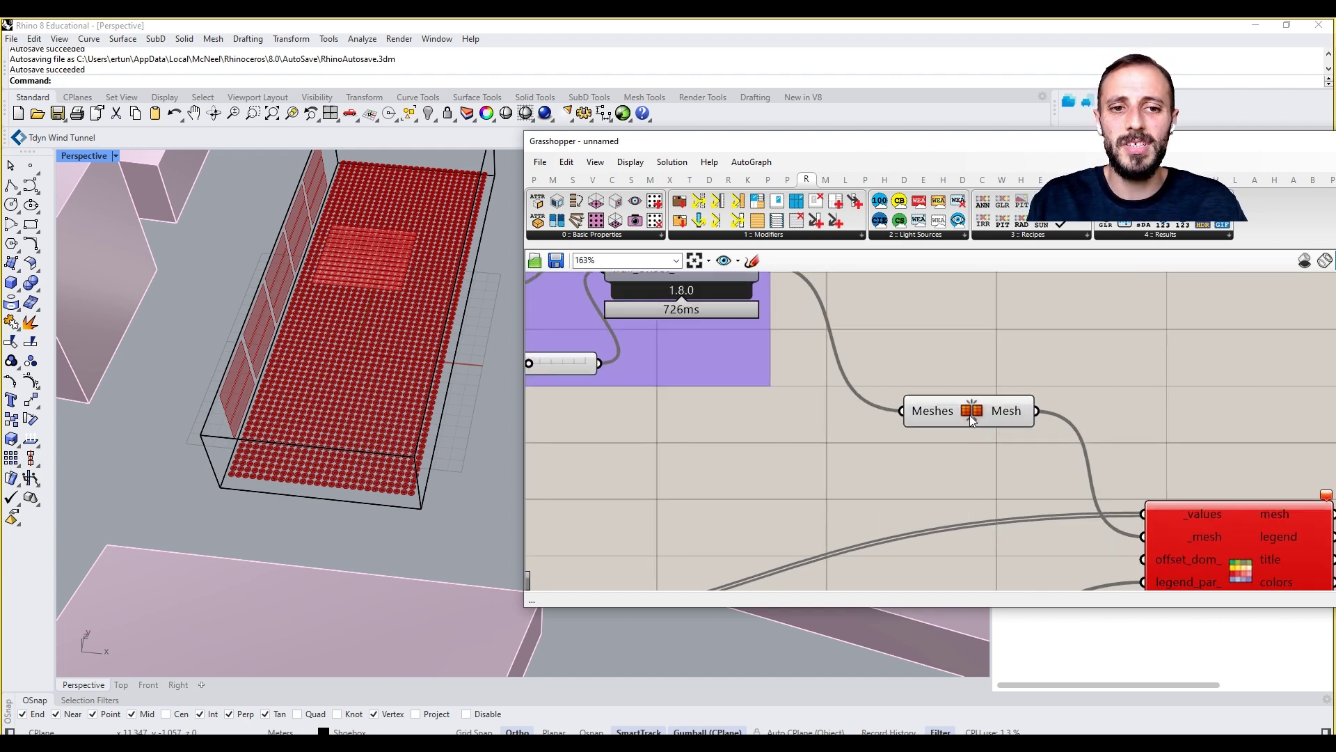
{"action": "scroll", "coordinate": [237, 456], "scroll_direction": "up", "scroll_amount": 2}
{"action": "scroll", "coordinate": [237, 455], "scroll_direction": "up", "scroll_amount": 3}
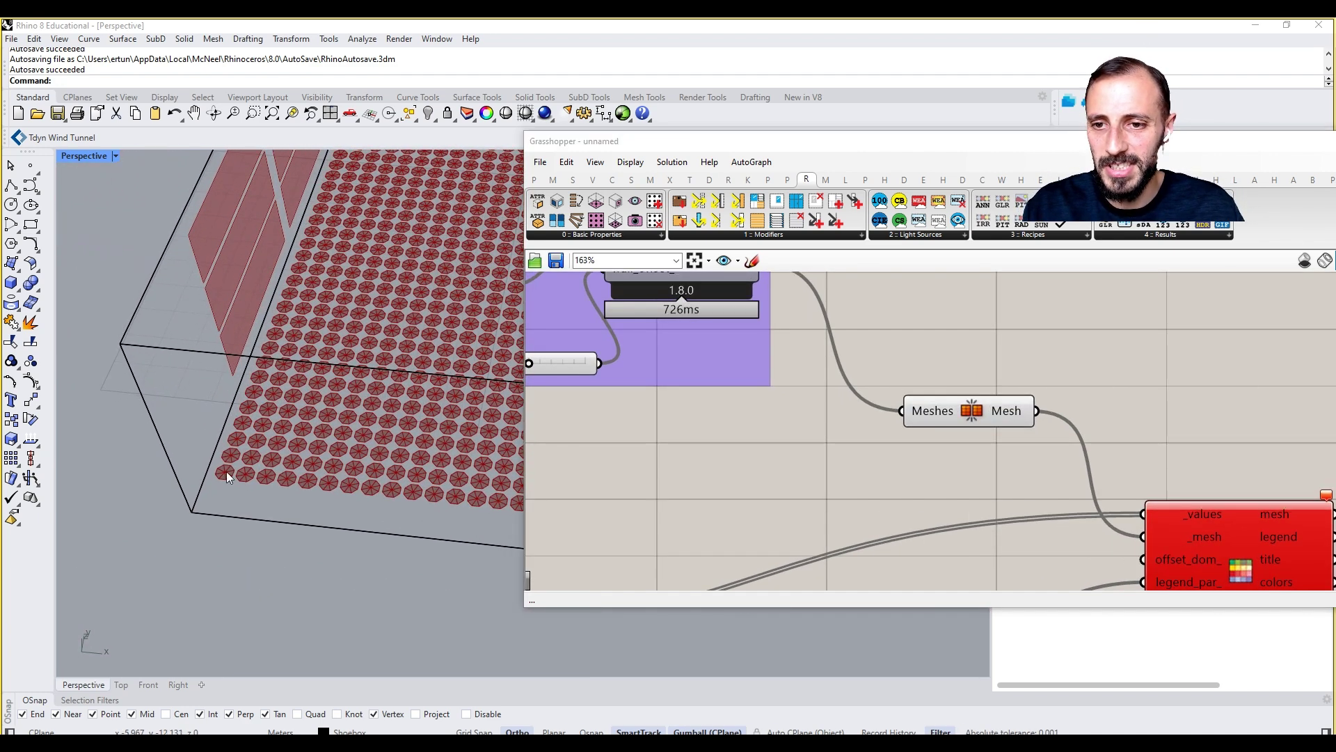
{"action": "scroll", "coordinate": [1098, 490], "scroll_direction": "down", "scroll_amount": 3}
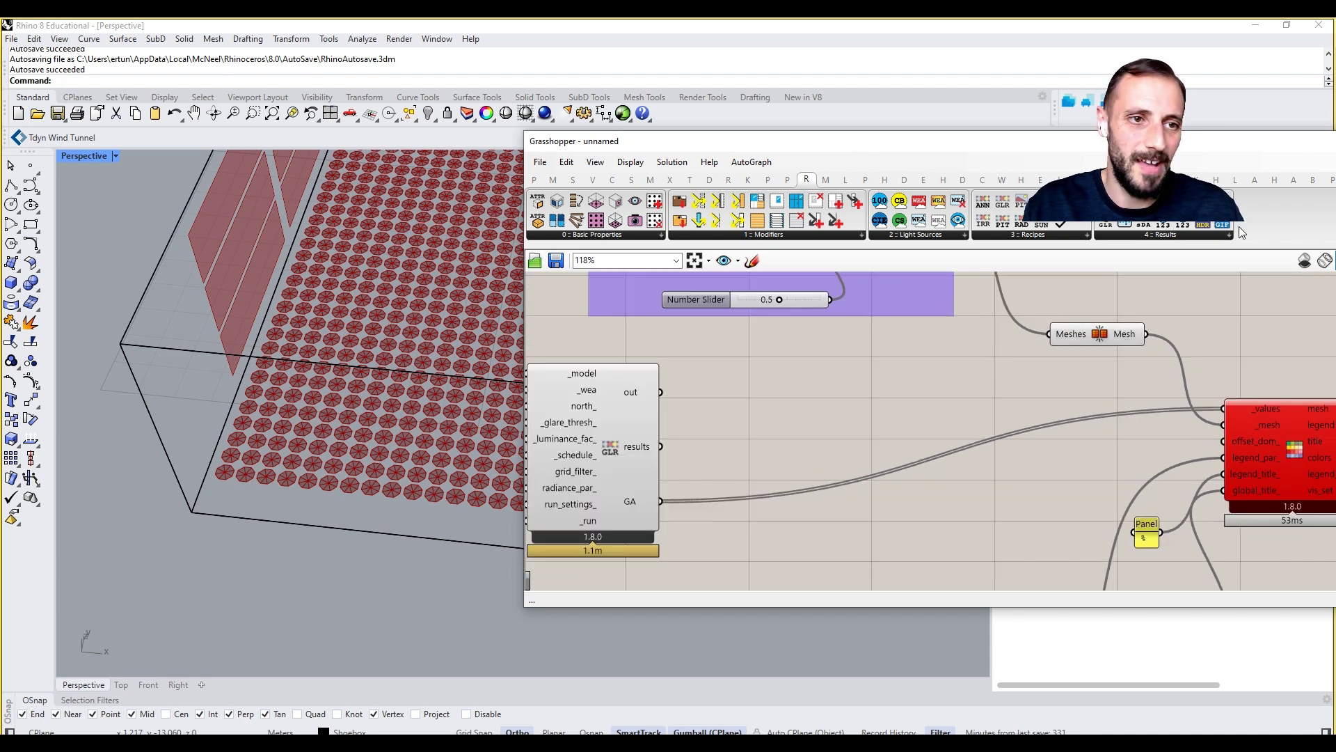
{"action": "left_click_drag", "start_coordinate": [1170, 144], "coordinate": [959, 173]}
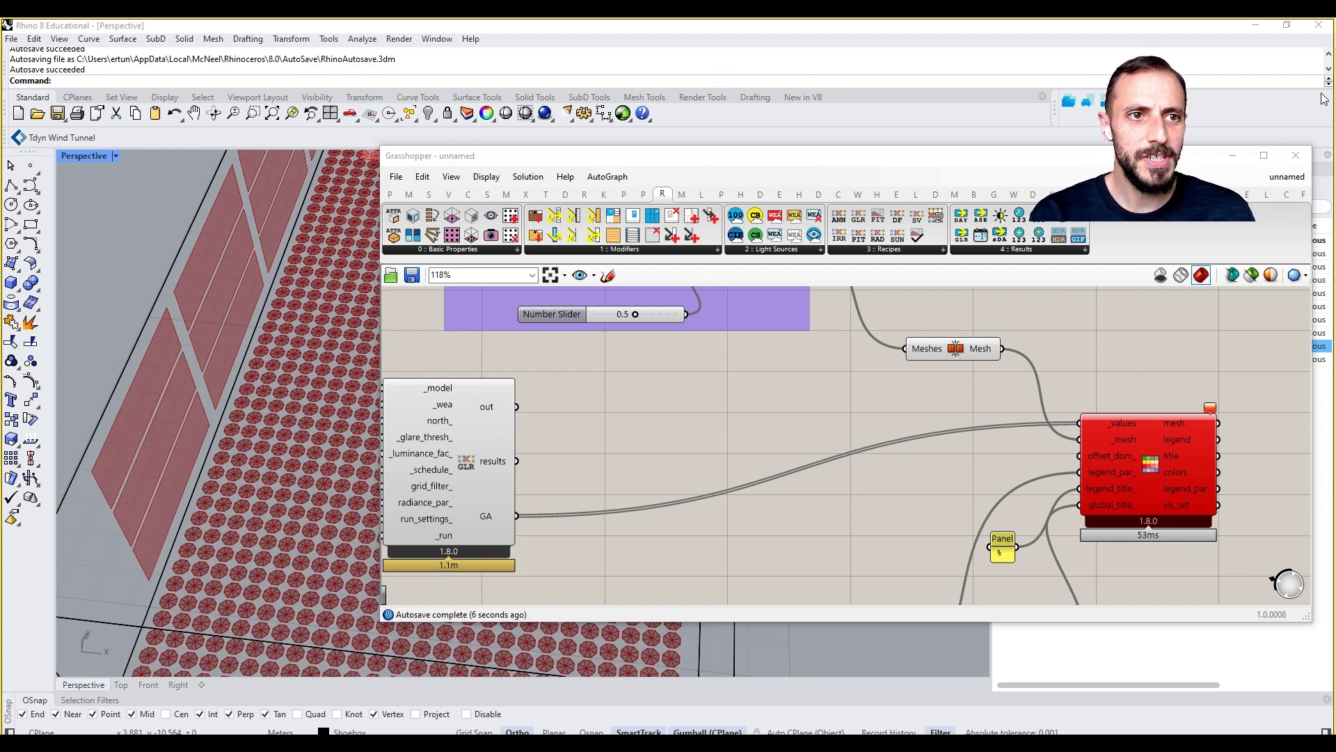
{"action": "left_click", "coordinate": [488, 742]}
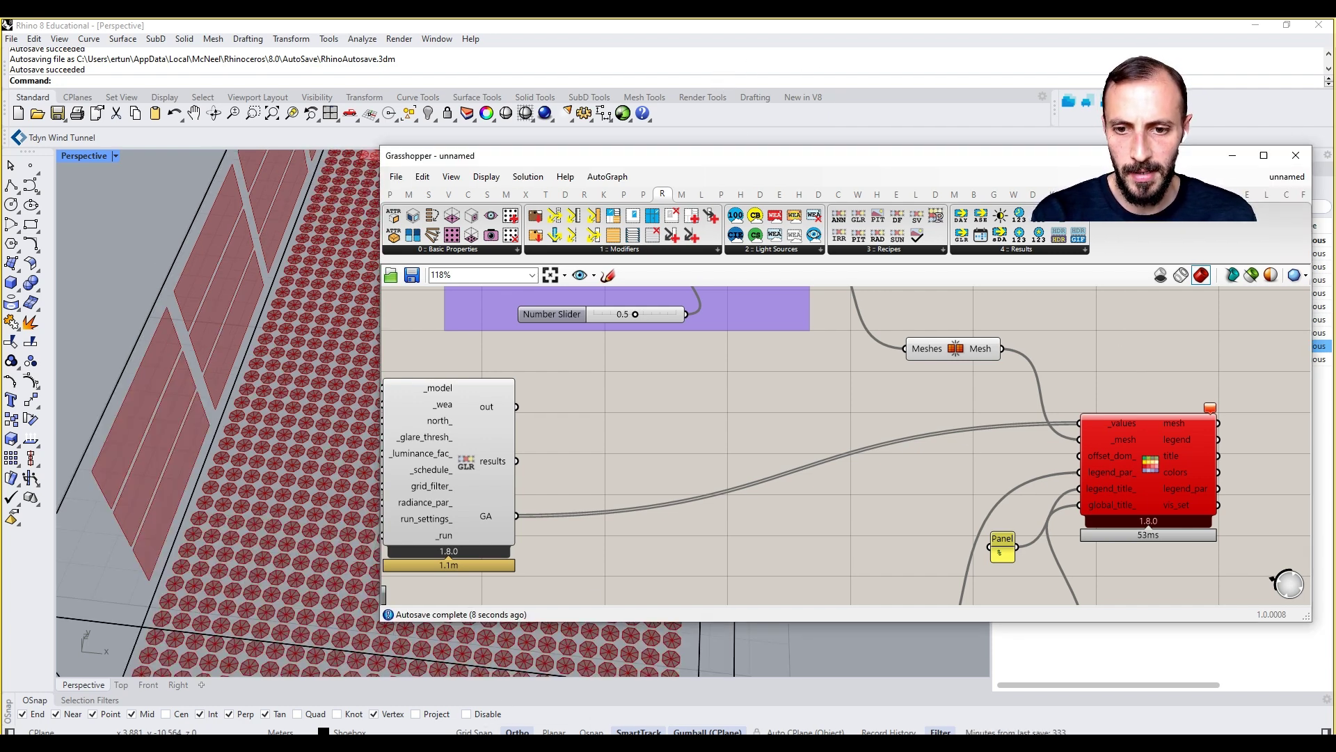
Duplicate the component that assigns grids and views to the model, placing the copy beside the radial grid group
{"action": "scroll", "coordinate": [835, 469], "scroll_direction": "down", "scroll_amount": 5}
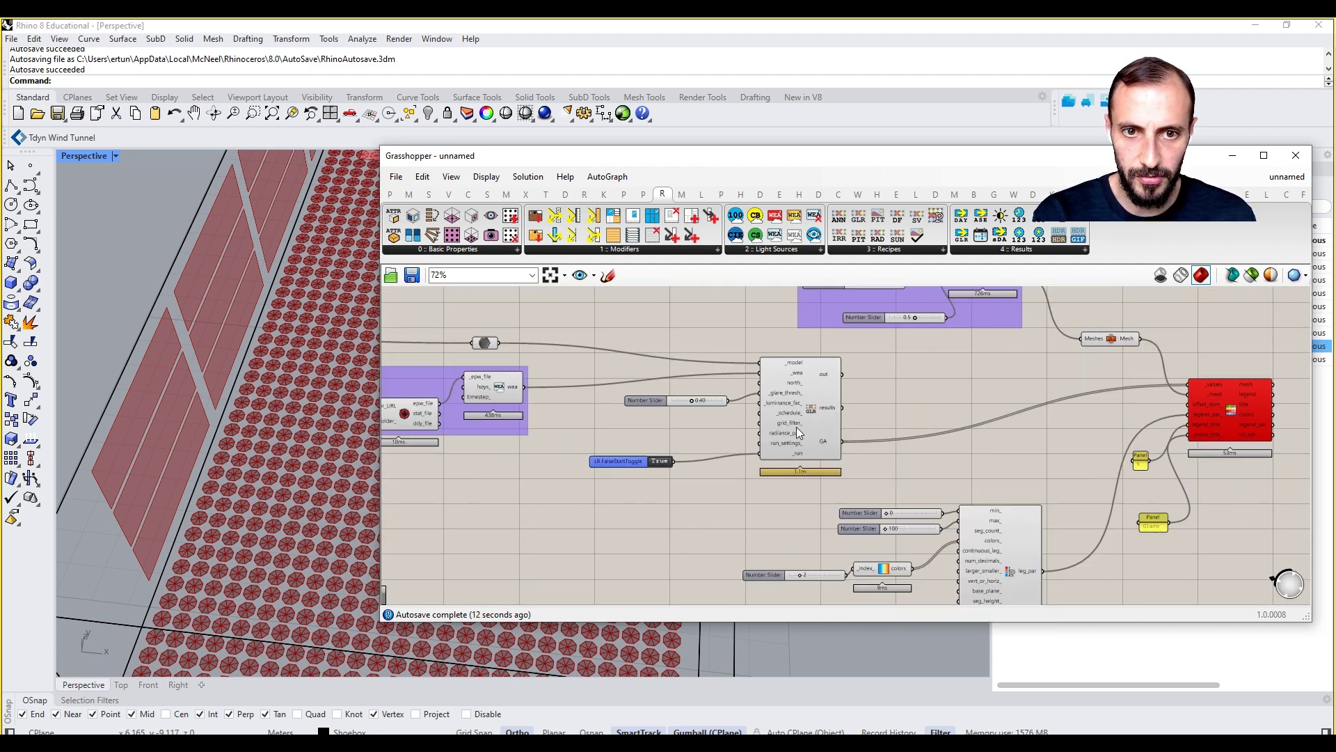
{"action": "scroll", "coordinate": [807, 425], "scroll_direction": "down", "scroll_amount": 6}
{"action": "scroll", "coordinate": [813, 417], "scroll_direction": "up", "scroll_amount": 6}
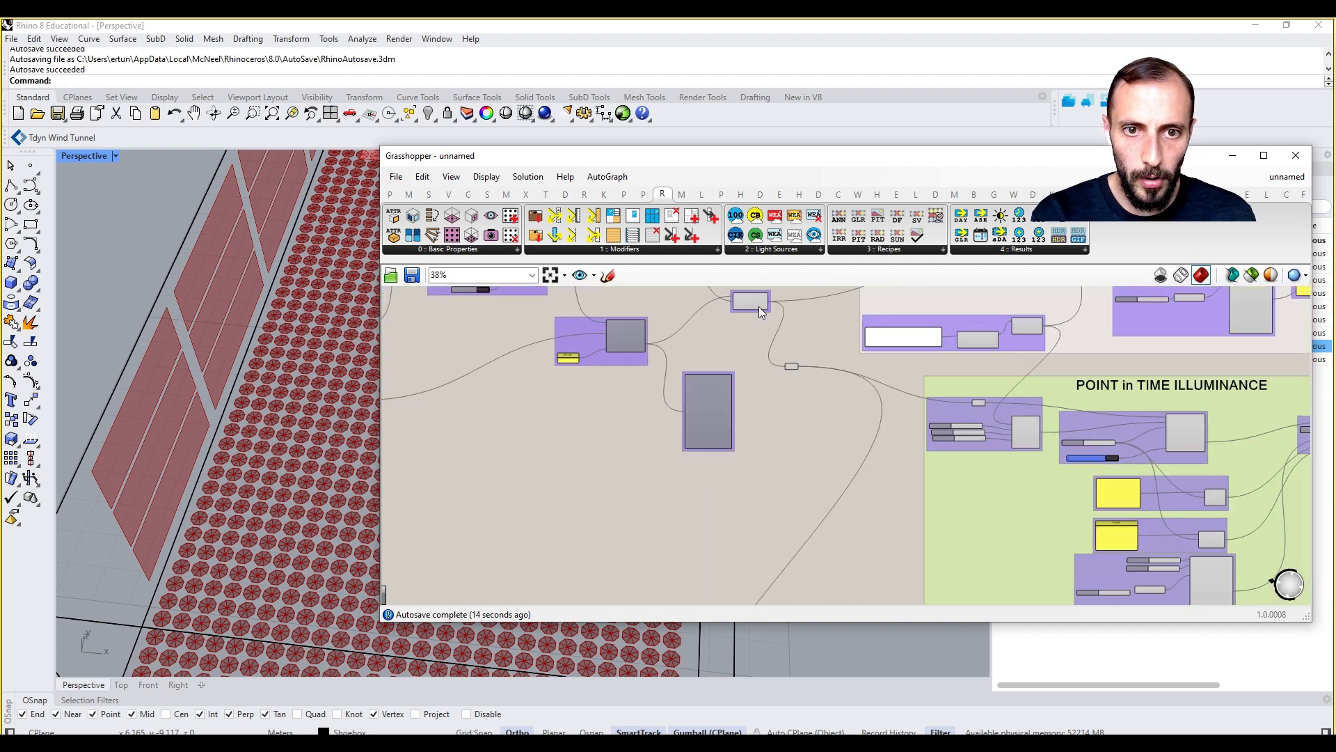
{"action": "left_click_drag", "start_coordinate": [736, 356], "coordinate": [899, 483]}
{"action": "scroll", "coordinate": [856, 455], "scroll_direction": "down", "scroll_amount": 8}
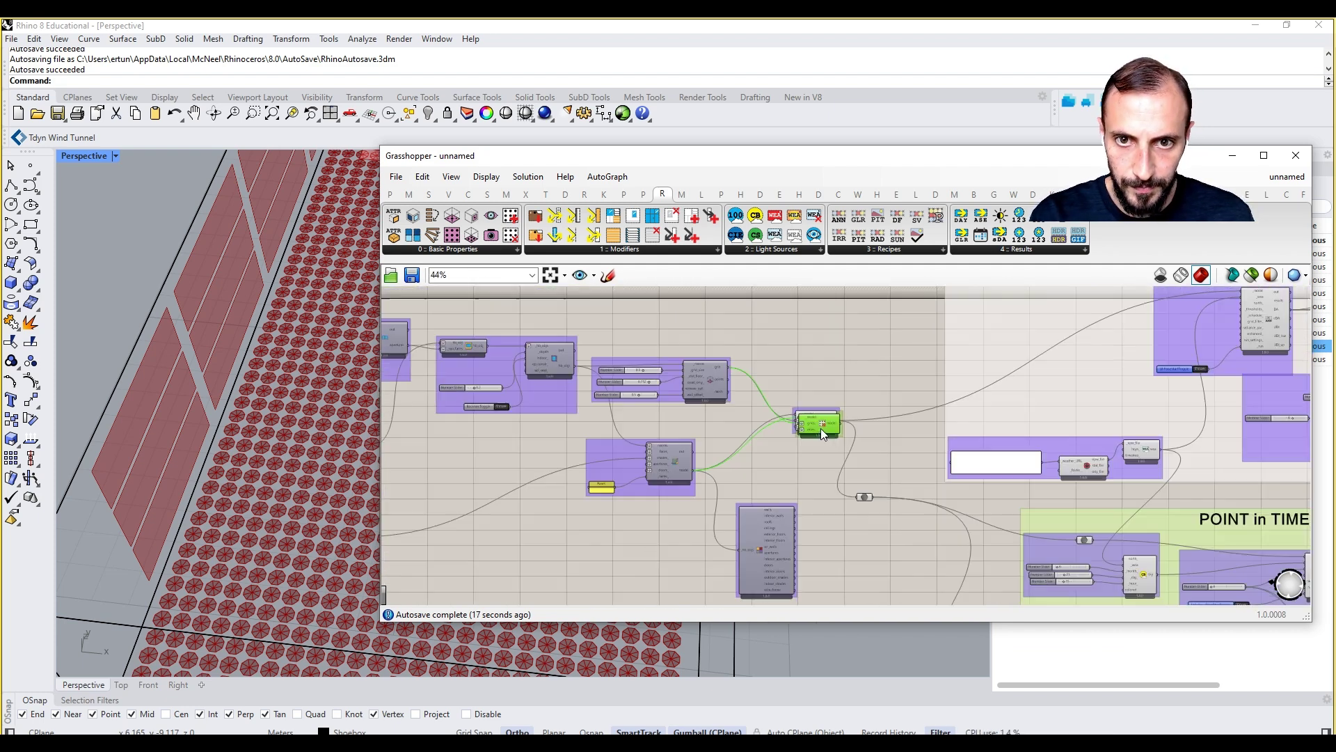
{"action": "scroll", "coordinate": [904, 536], "scroll_direction": "up", "scroll_amount": 5}
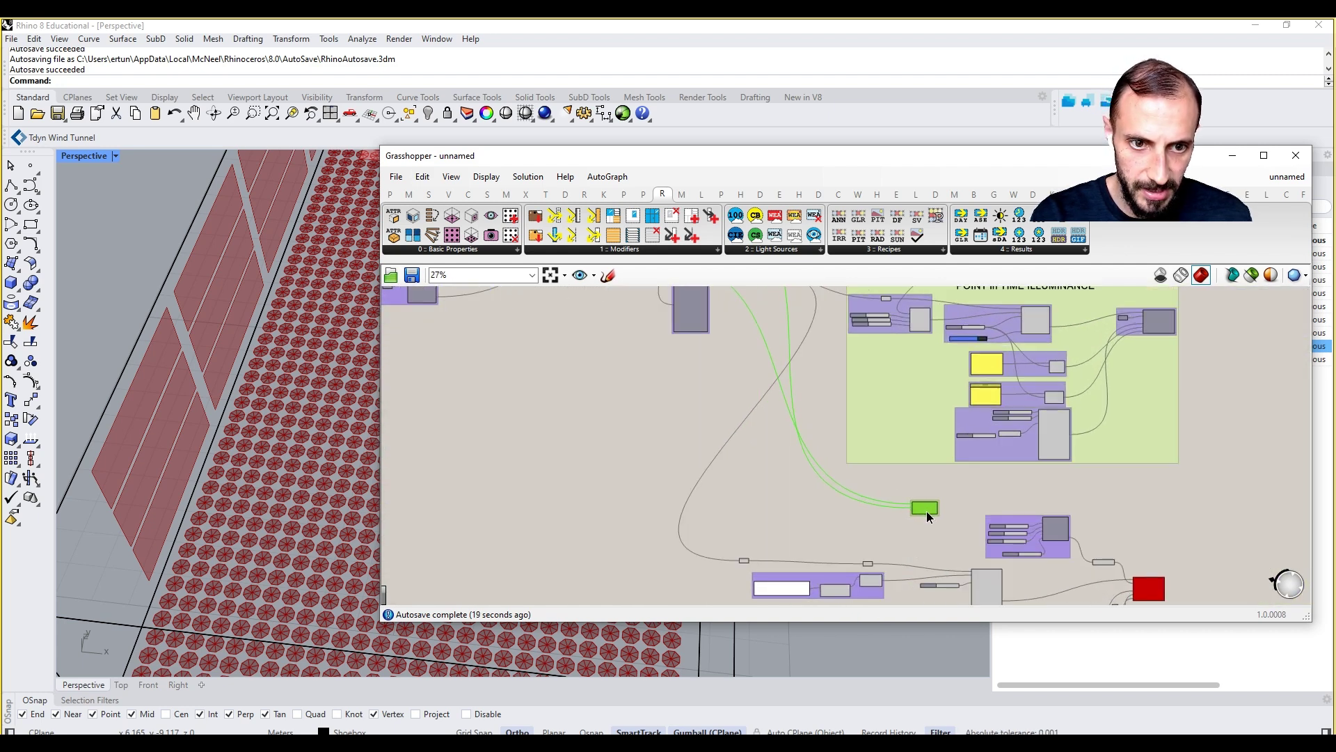
{"action": "scroll", "coordinate": [1086, 542], "scroll_direction": "up", "scroll_amount": 4}
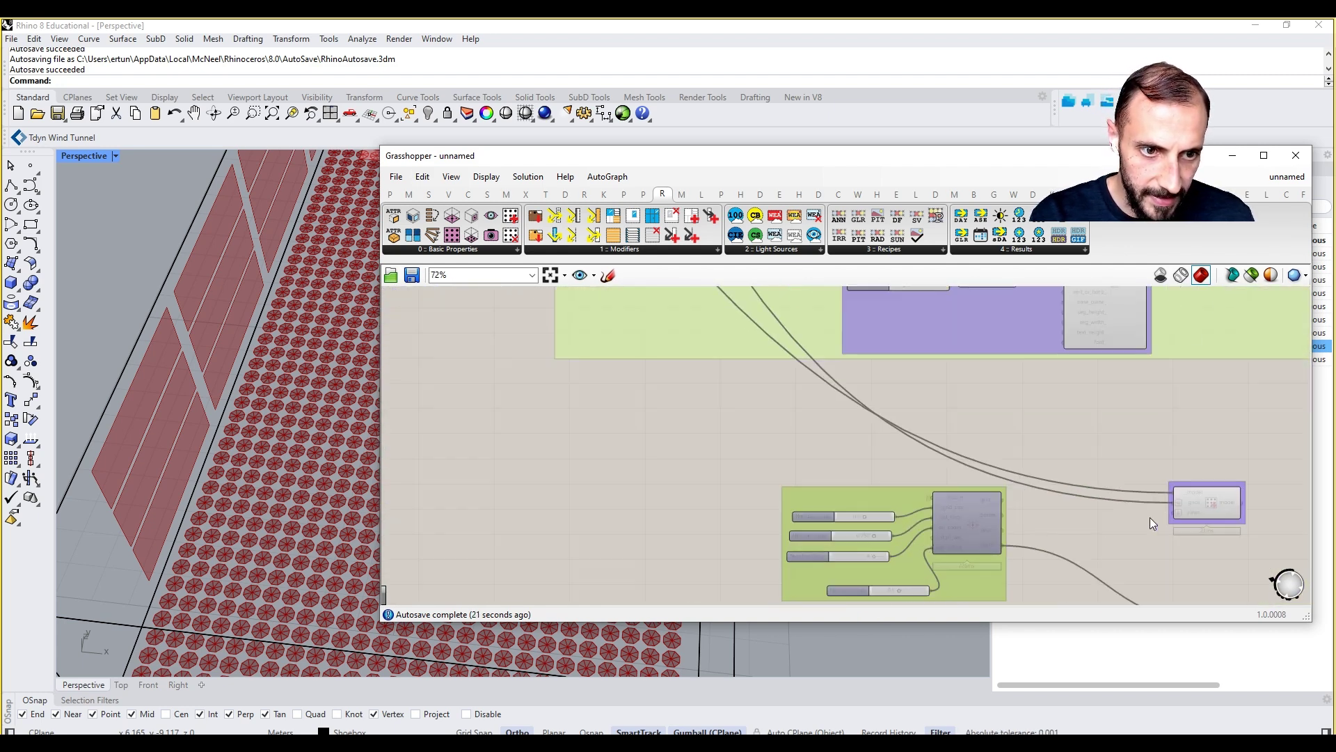
Check the radial grid's grid output and trace the copied component's grids_ wire back to its source
{"action": "right_click_drag", "start_coordinate": [1009, 511], "coordinate": [791, 450]}
{"action": "mouse_move", "coordinate": [929, 496]}
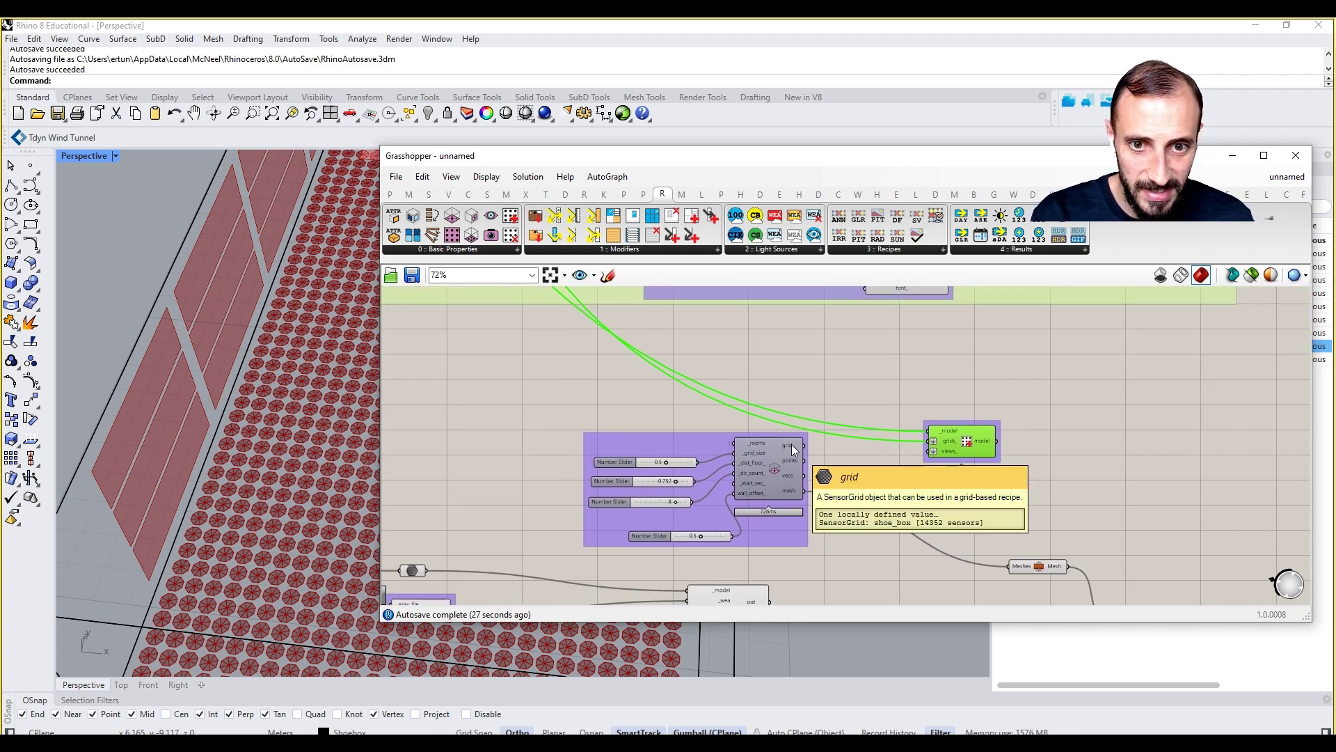
{"action": "scroll", "coordinate": [791, 444], "scroll_direction": "down", "scroll_amount": 5}
{"action": "scroll", "coordinate": [670, 442], "scroll_direction": "up", "scroll_amount": 6}
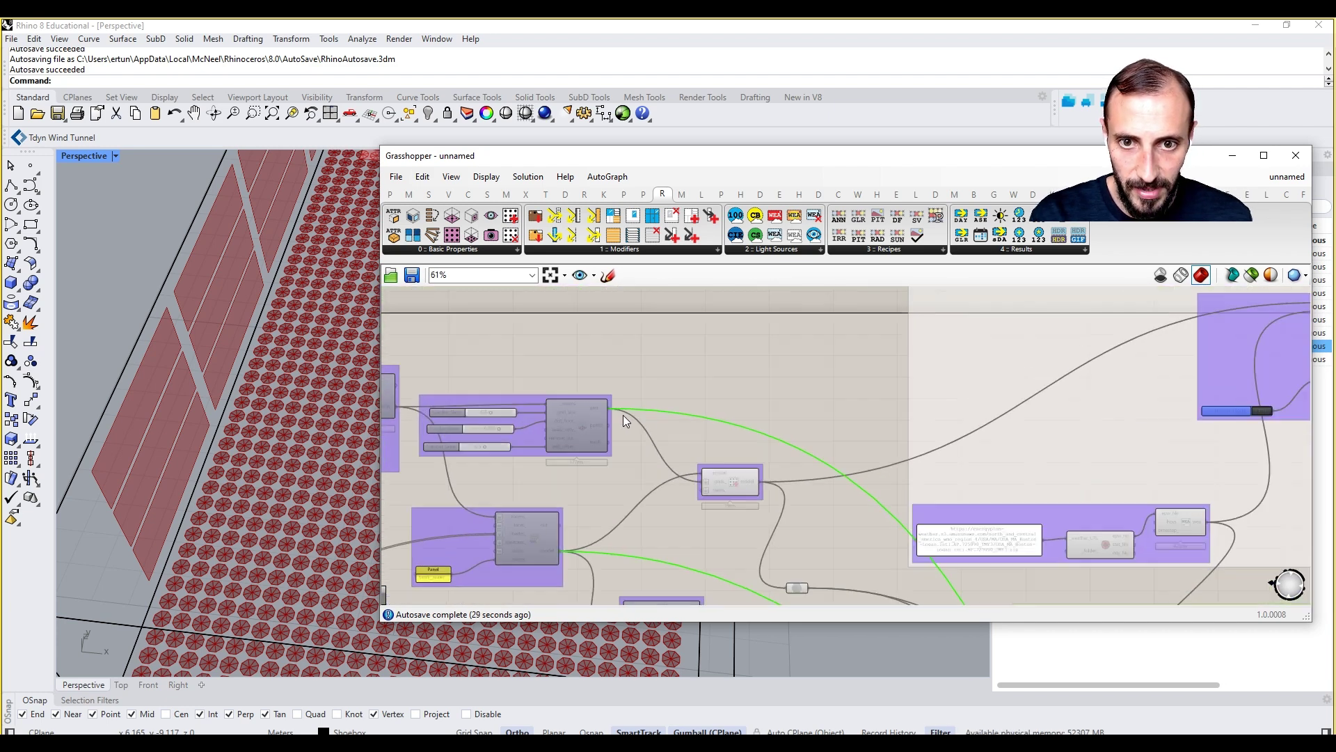
{"action": "mouse_move", "coordinate": [587, 409]}
{"action": "scroll", "coordinate": [861, 499], "scroll_direction": "down", "scroll_amount": 5}
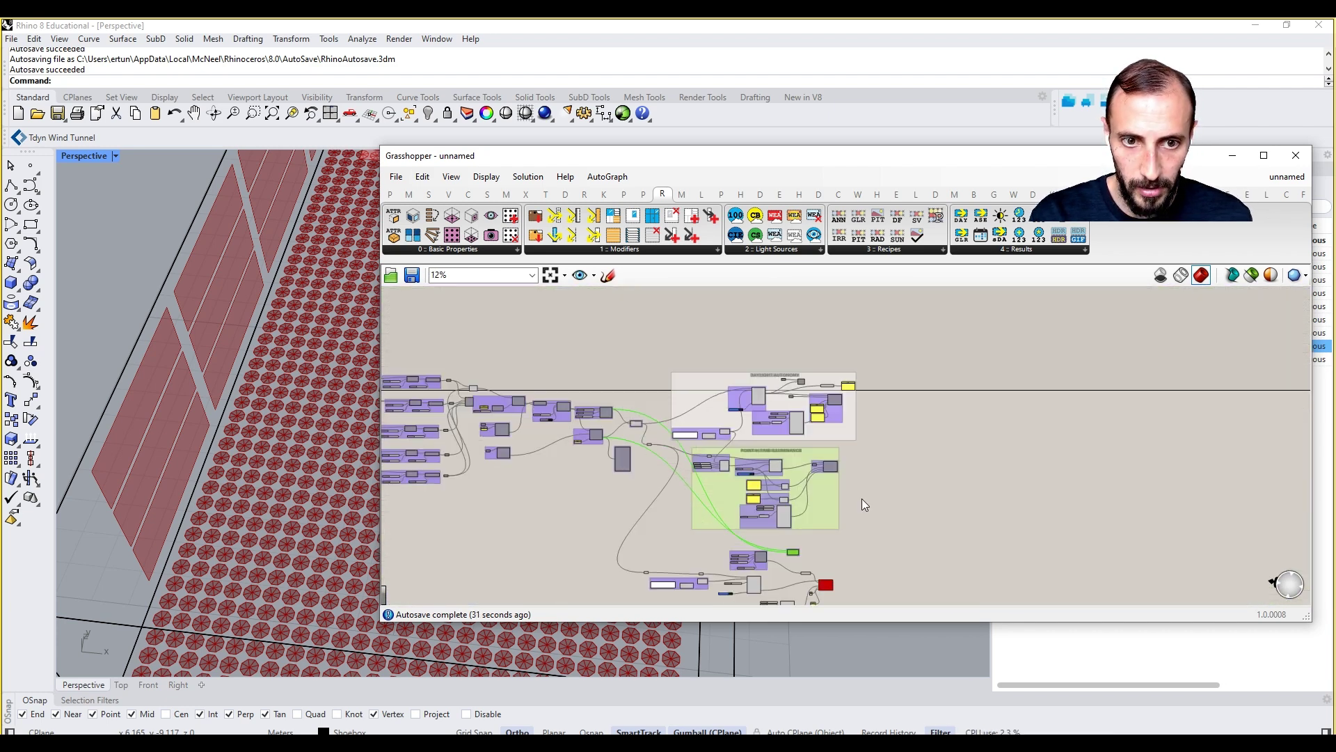
{"action": "scroll", "coordinate": [706, 459], "scroll_direction": "up", "scroll_amount": 4}
Arrange the radial grid group and the copied assign component side by side above annual glare, and switch its run toggle off
{"action": "left_click", "coordinate": [700, 410]}
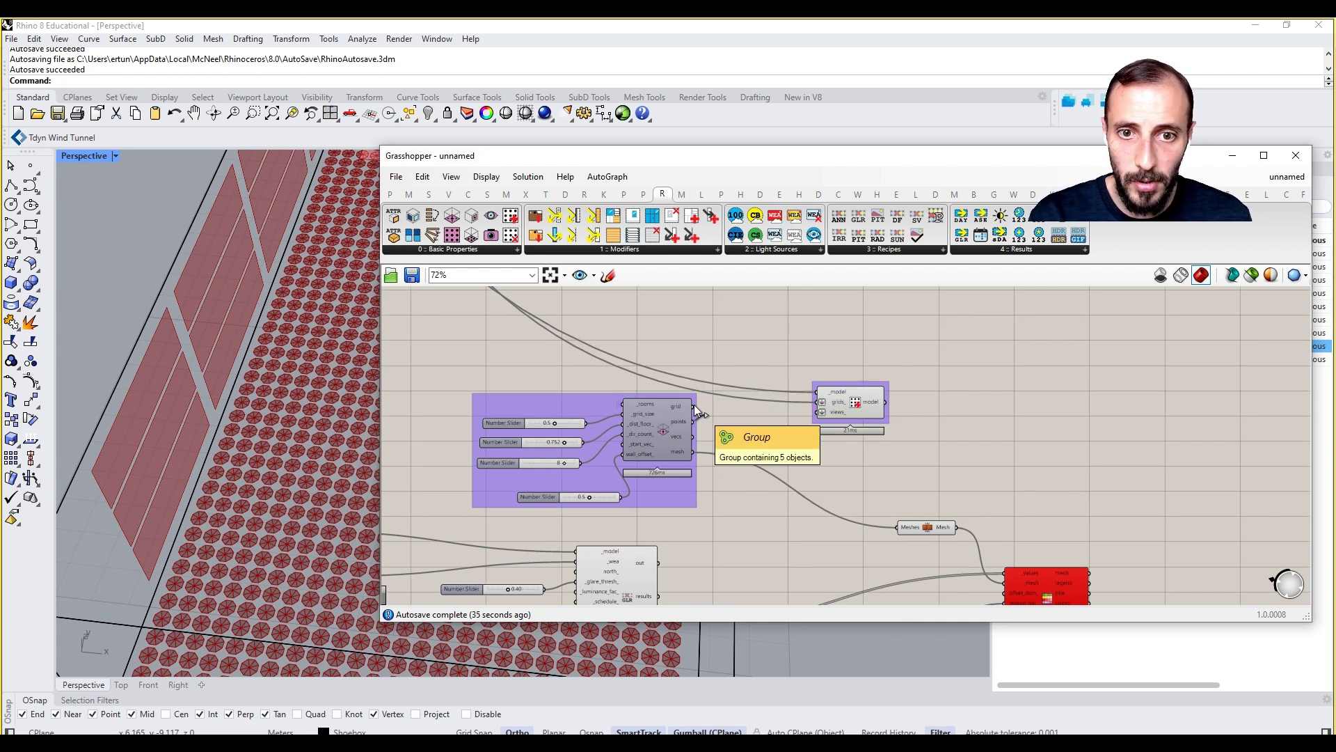
{"action": "left_click_drag", "start_coordinate": [693, 408], "coordinate": [775, 449]}
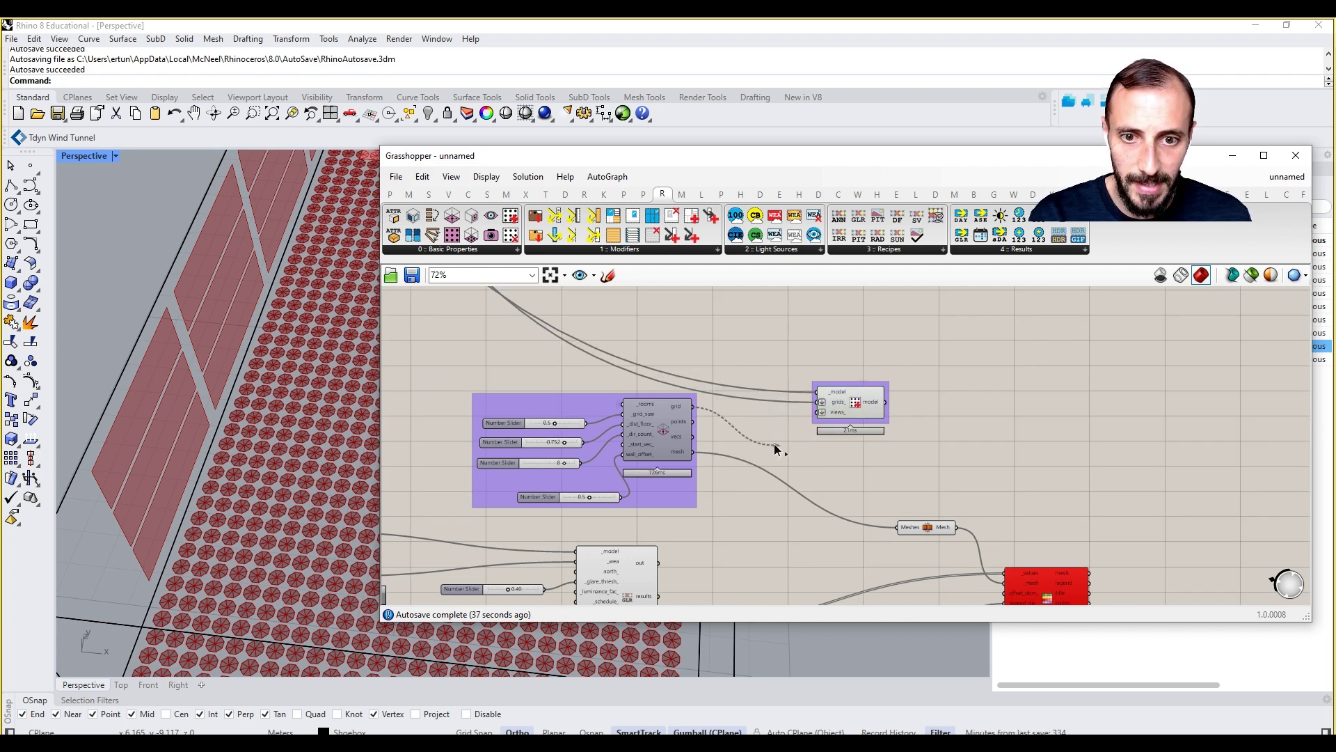
{"action": "right_click_drag", "start_coordinate": [714, 466], "coordinate": [770, 374]}
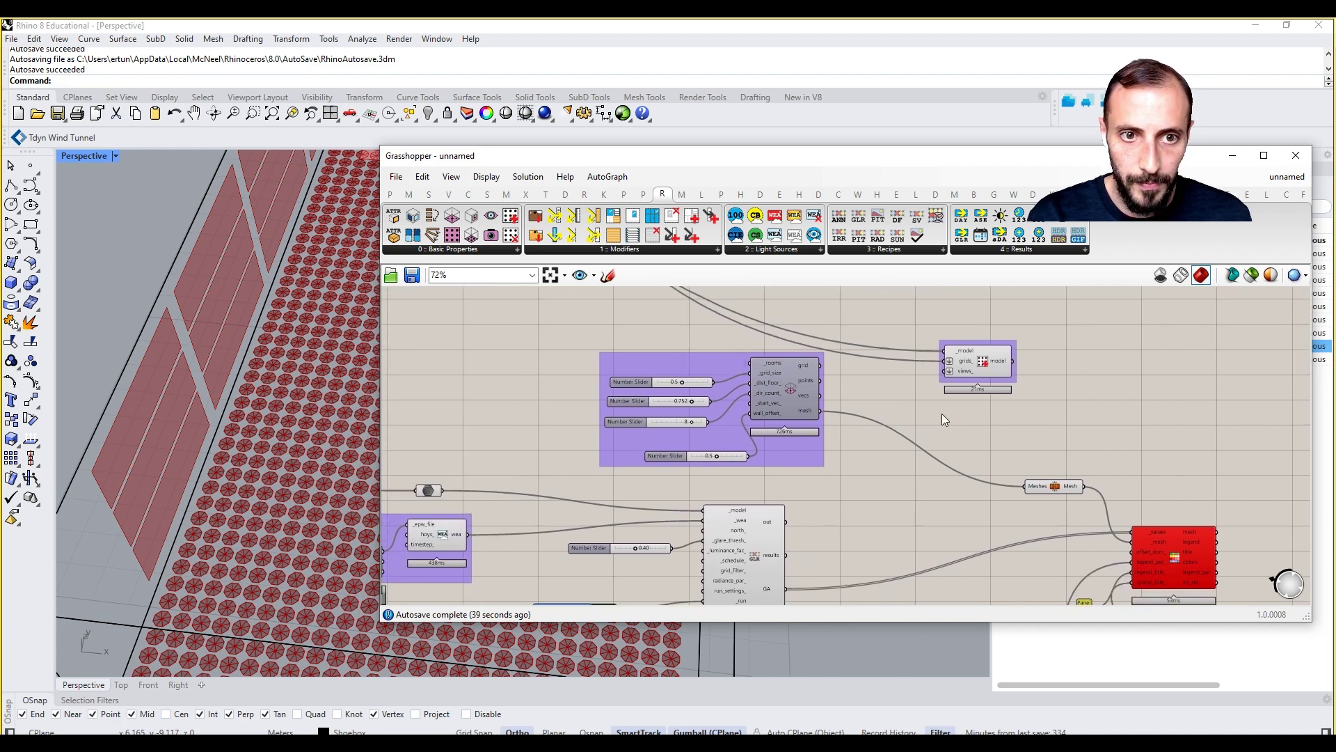
{"action": "left_click_drag", "start_coordinate": [929, 490], "coordinate": [671, 462]}
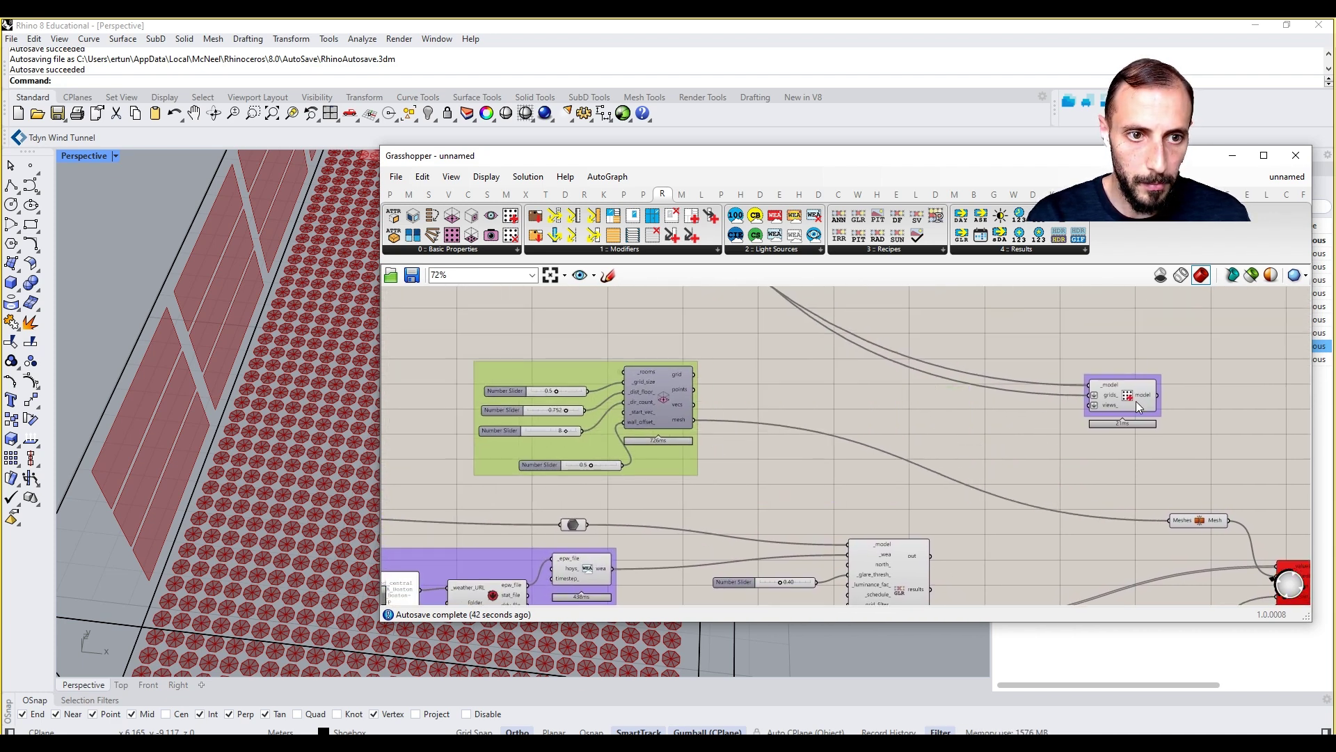
{"action": "left_click_drag", "start_coordinate": [1121, 408], "coordinate": [856, 423]}
{"action": "right_click_drag", "start_coordinate": [846, 495], "coordinate": [845, 405]}
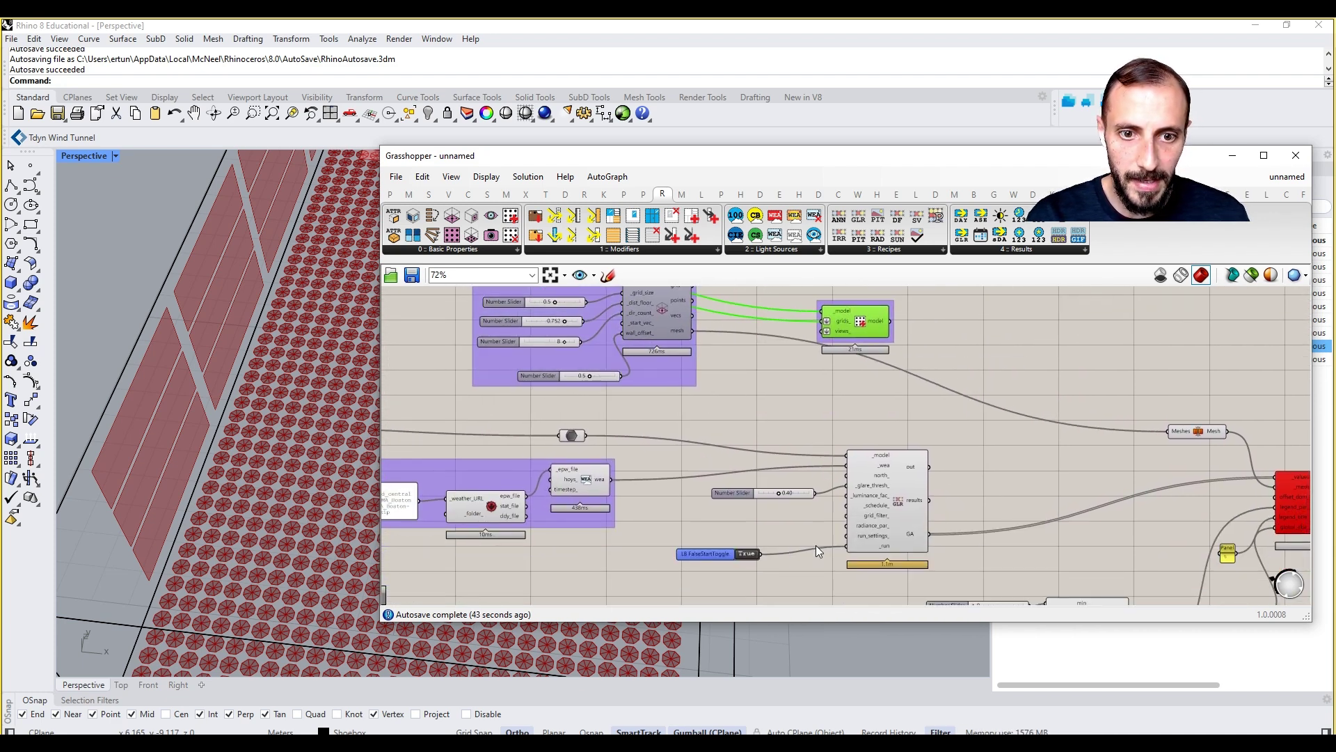
{"action": "double_click", "coordinate": [746, 554]}
Route the radial grid through the copied assign component's grids_ input into annual glare's _model input, and delete the unused model relay
{"action": "right_click_drag", "start_coordinate": [716, 340], "coordinate": [731, 398]}
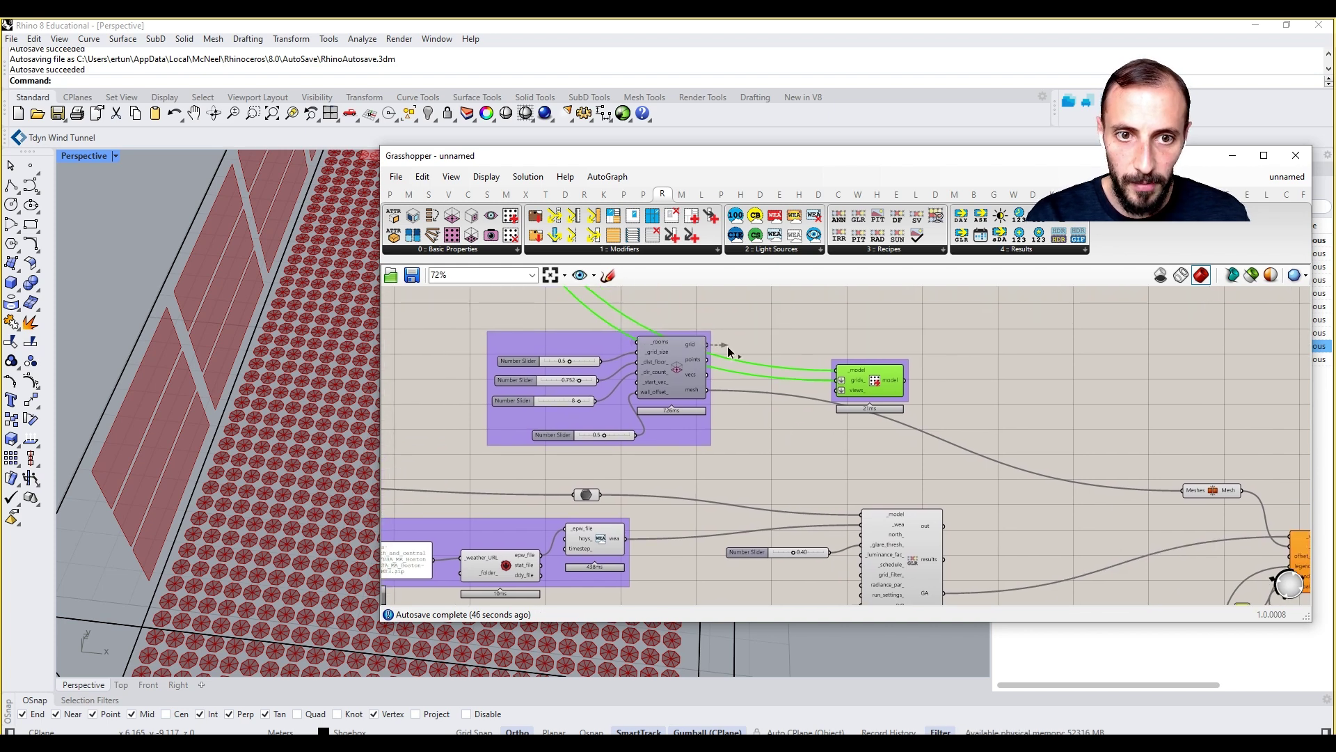
{"action": "left_click_drag", "start_coordinate": [728, 345], "coordinate": [862, 515]}
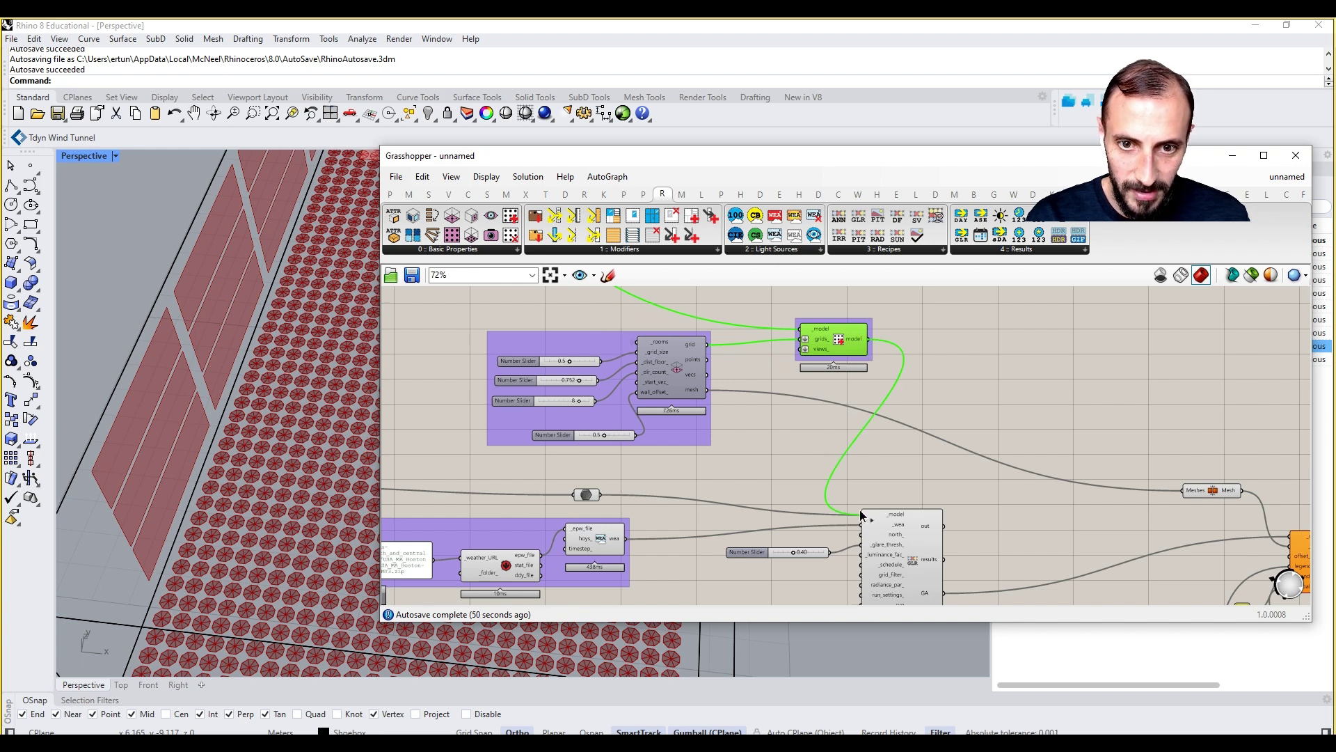
{"action": "left_click", "coordinate": [593, 497]}
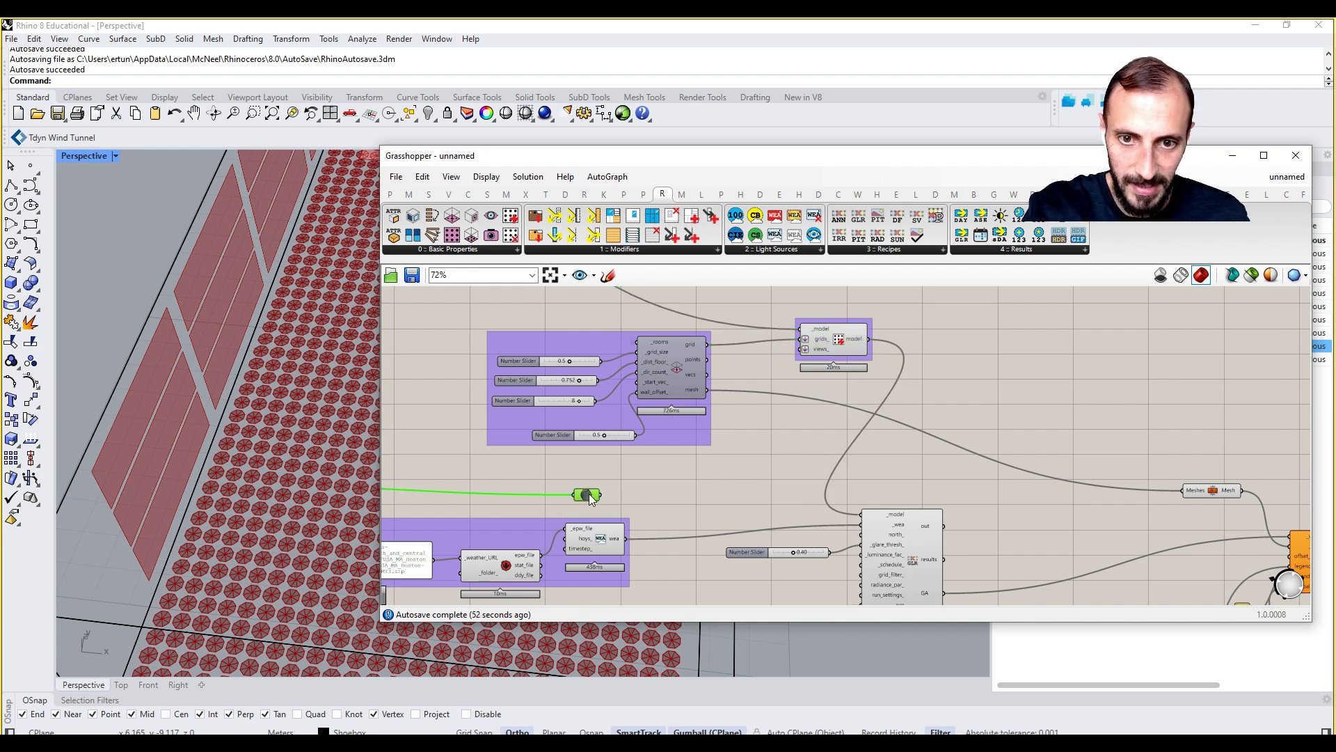
{"action": "key", "text": "Delete"}
Set the radial grid's _dir_count_ slider to 4
{"action": "right_click_drag", "start_coordinate": [654, 490], "coordinate": [750, 473]}
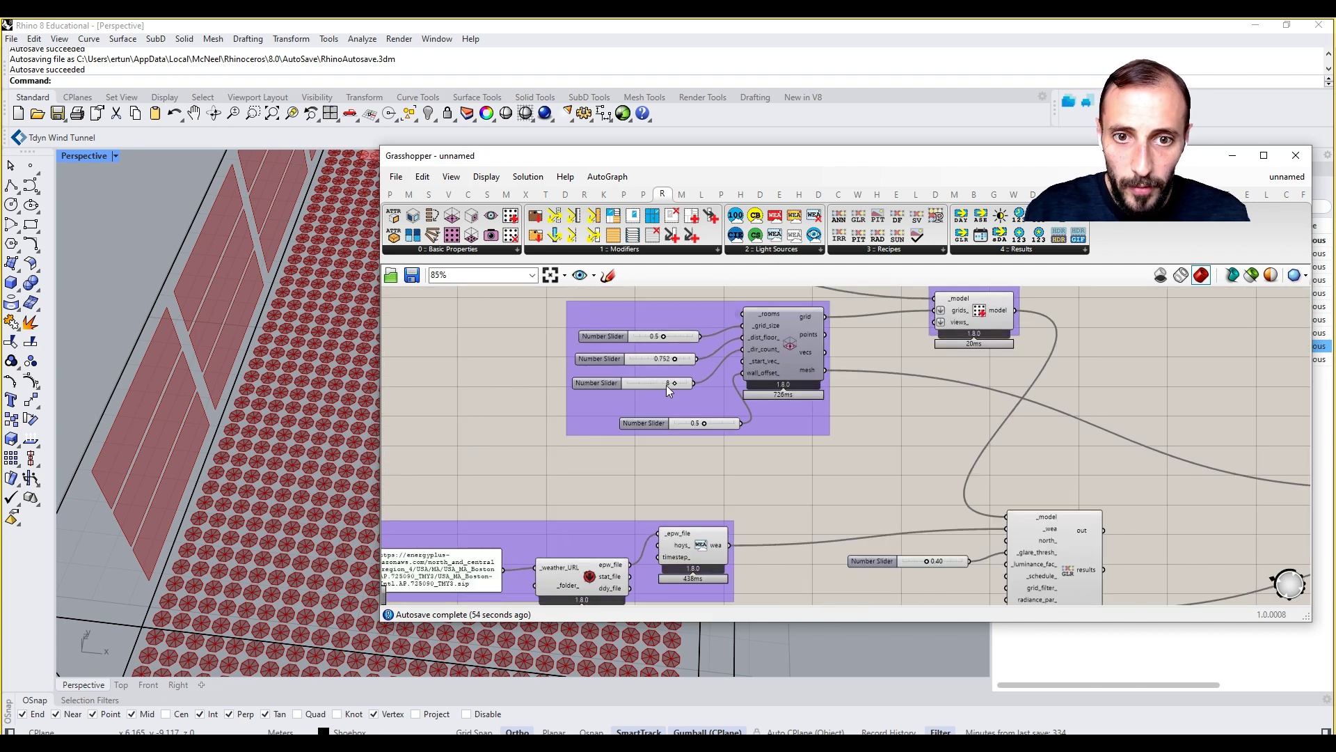
{"action": "double_click", "coordinate": [659, 383]}
{"action": "scroll", "coordinate": [658, 382], "scroll_direction": "up", "scroll_amount": 1}
{"action": "key", "text": "Escape"}
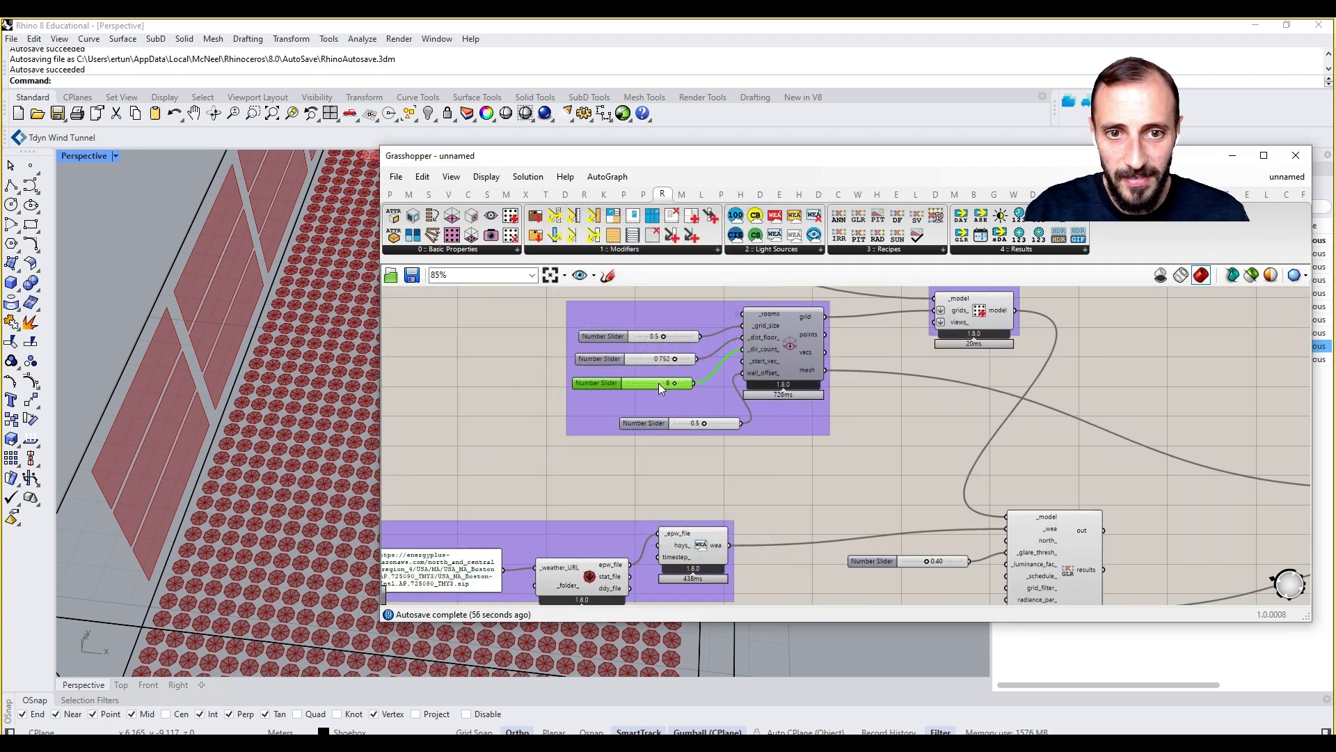
{"action": "scroll", "coordinate": [658, 383], "scroll_direction": "up", "scroll_amount": 3}
{"action": "double_click", "coordinate": [658, 383]}
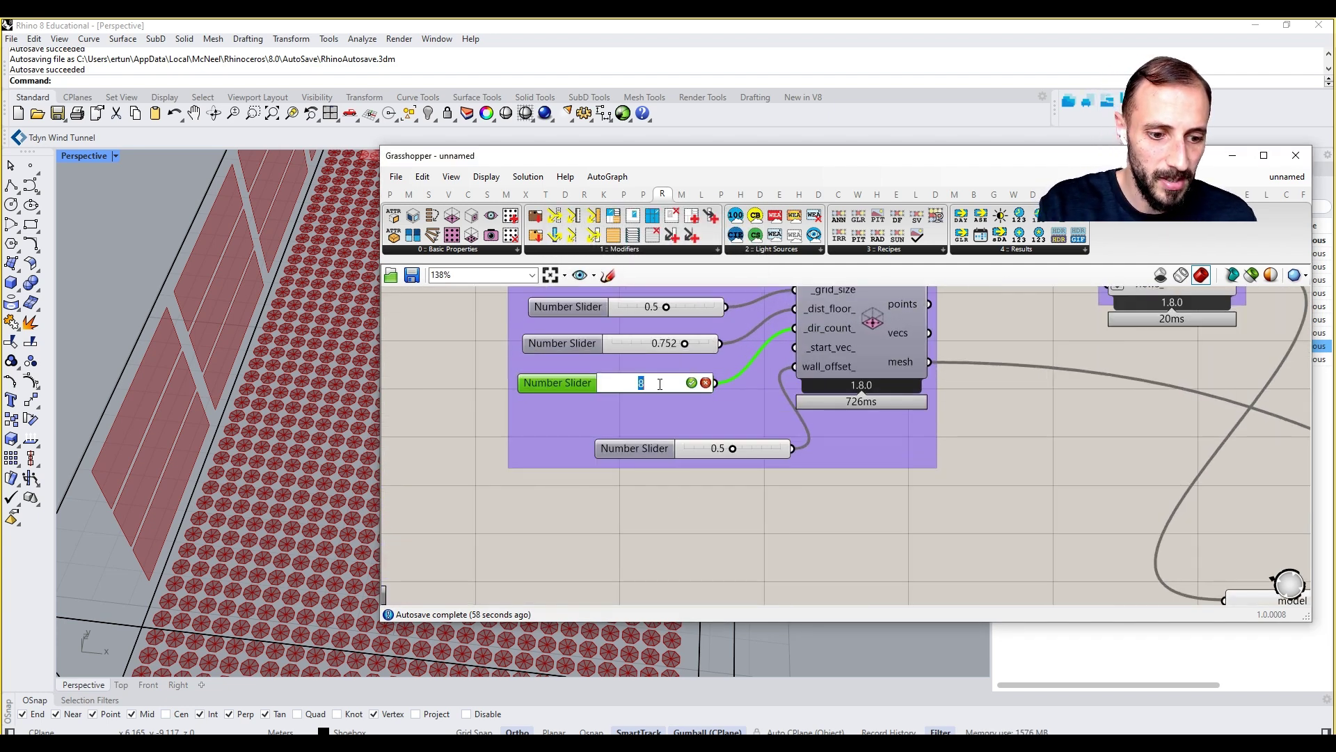
{"action": "type", "text": "4"}
{"action": "key", "text": "Return"}
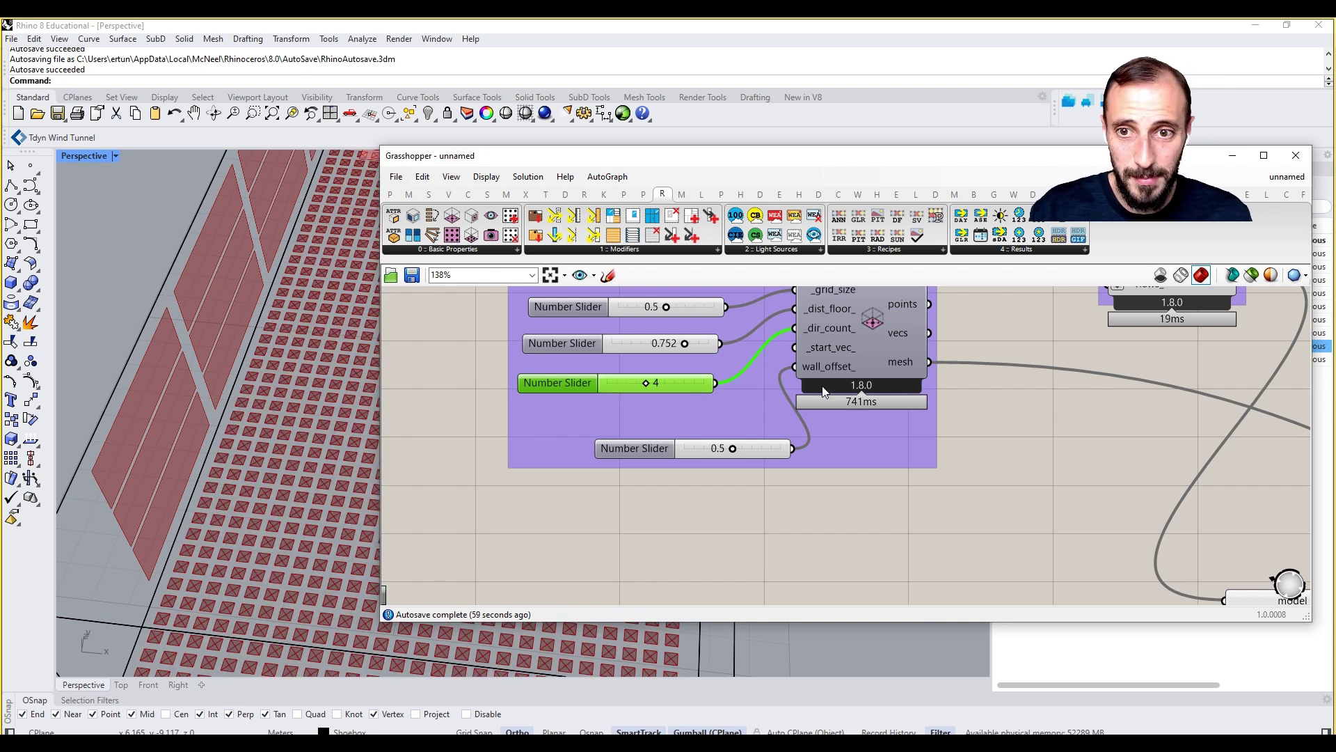
Examine the radial sensor mesh in the Rhino viewport and the sensor count at the assign component's grids_ input
{"action": "right_click_drag", "start_coordinate": [824, 391], "coordinate": [689, 444]}
{"action": "right_click_drag", "start_coordinate": [342, 408], "coordinate": [302, 460]}
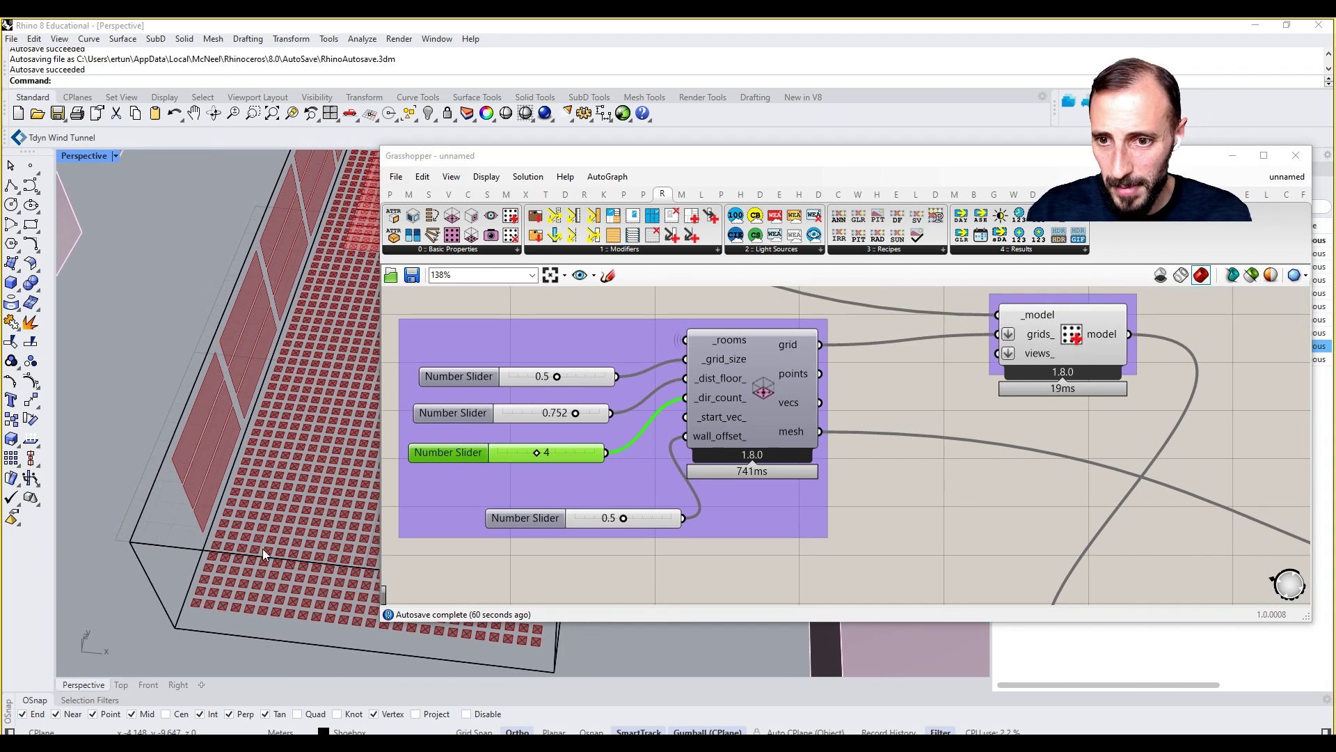
{"action": "scroll", "coordinate": [257, 543], "scroll_direction": "up", "scroll_amount": 10}
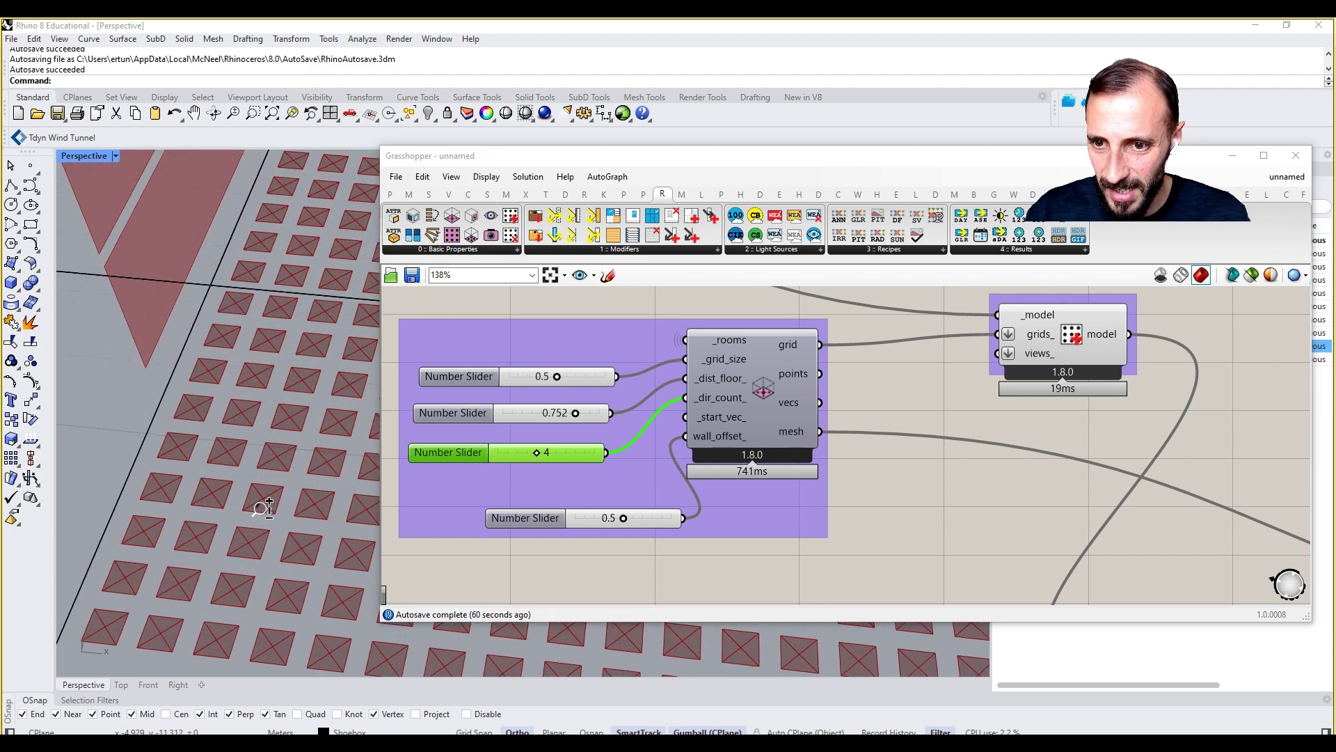
{"action": "scroll", "coordinate": [262, 509], "scroll_direction": "up", "scroll_amount": 1}
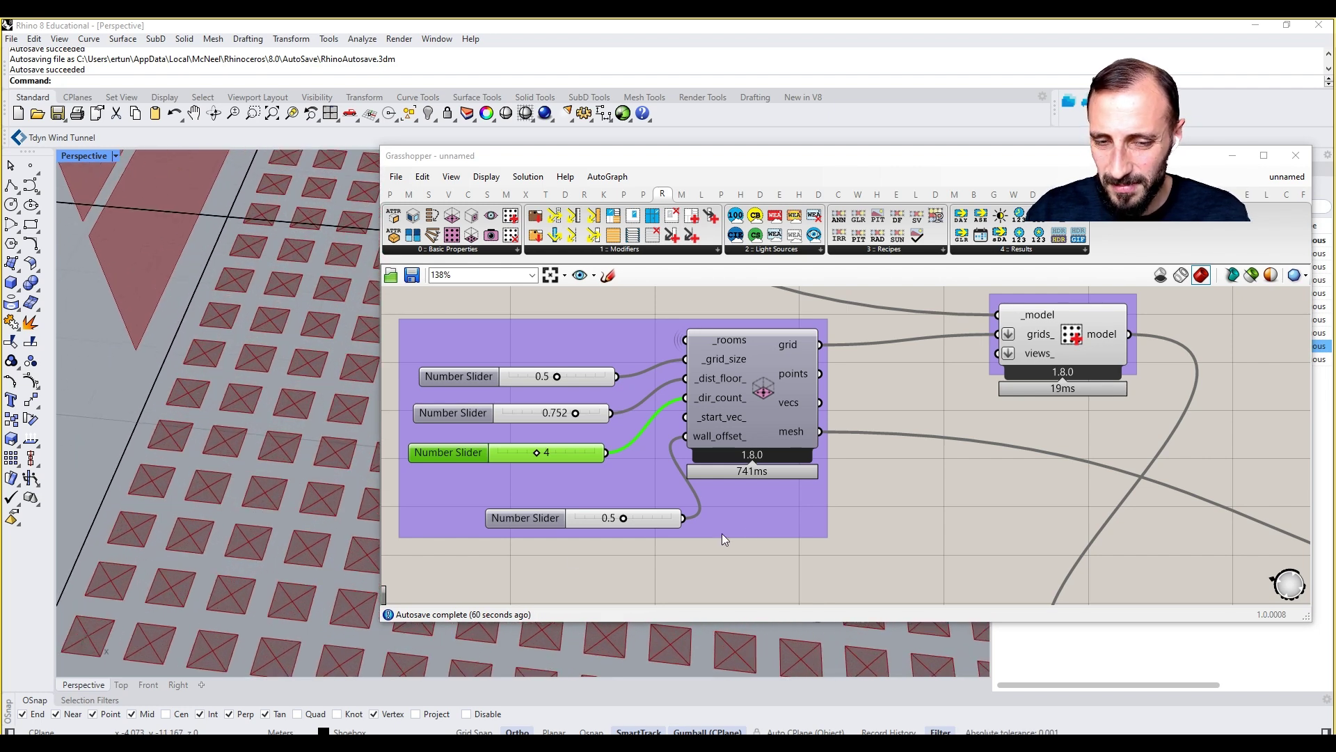
{"action": "mouse_move", "coordinate": [1049, 337]}
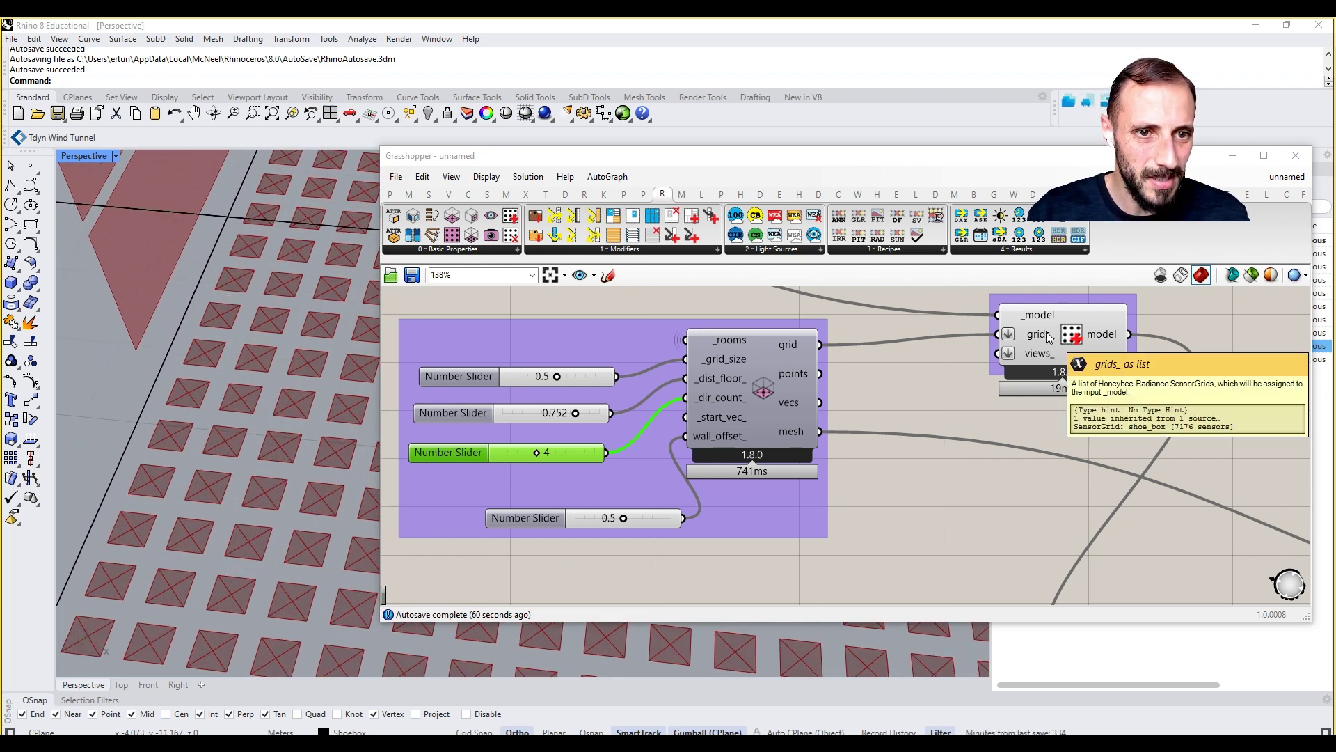
{"action": "right_click_drag", "start_coordinate": [1030, 348], "coordinate": [838, 357]}
{"action": "scroll", "coordinate": [838, 356], "scroll_direction": "down", "scroll_amount": 5}
{"action": "right_click_drag", "start_coordinate": [927, 521], "coordinate": [889, 492]}
{"action": "scroll", "coordinate": [889, 491], "scroll_direction": "up", "scroll_amount": 3}
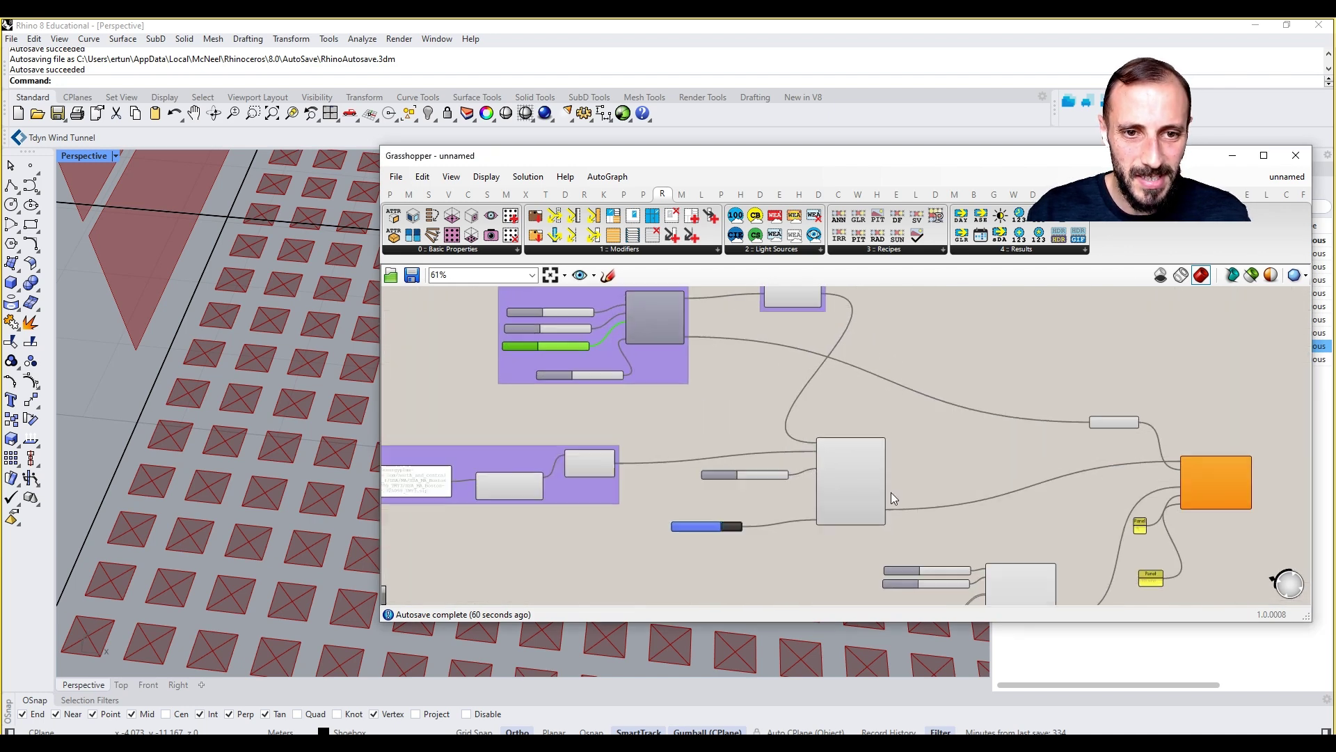
Set the radial grid's _dir_count_ slider to 6
{"action": "right_click_drag", "start_coordinate": [616, 376], "coordinate": [689, 465]}
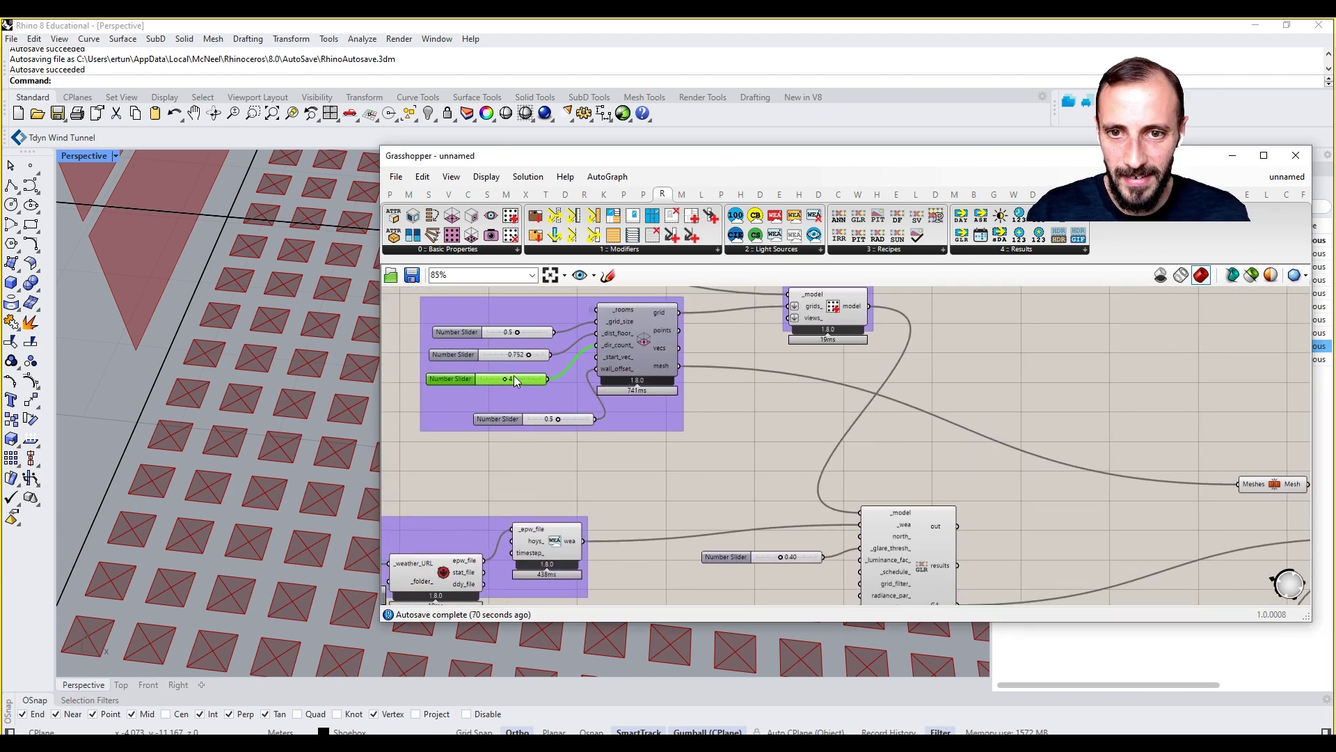
{"action": "double_click", "coordinate": [514, 376]}
{"action": "key", "text": "Escape"}
{"action": "scroll", "coordinate": [514, 376], "scroll_direction": "up", "scroll_amount": 2}
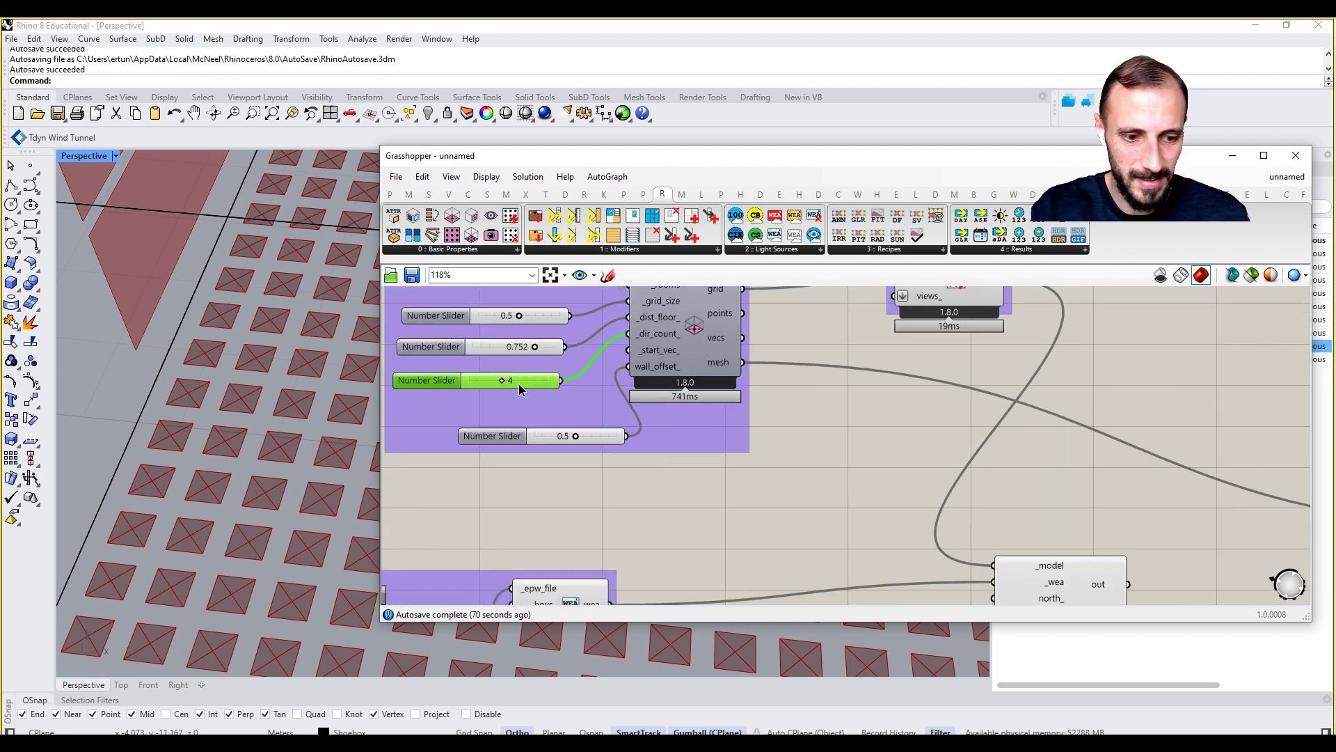
{"action": "left_click_drag", "start_coordinate": [502, 380], "coordinate": [529, 382]}
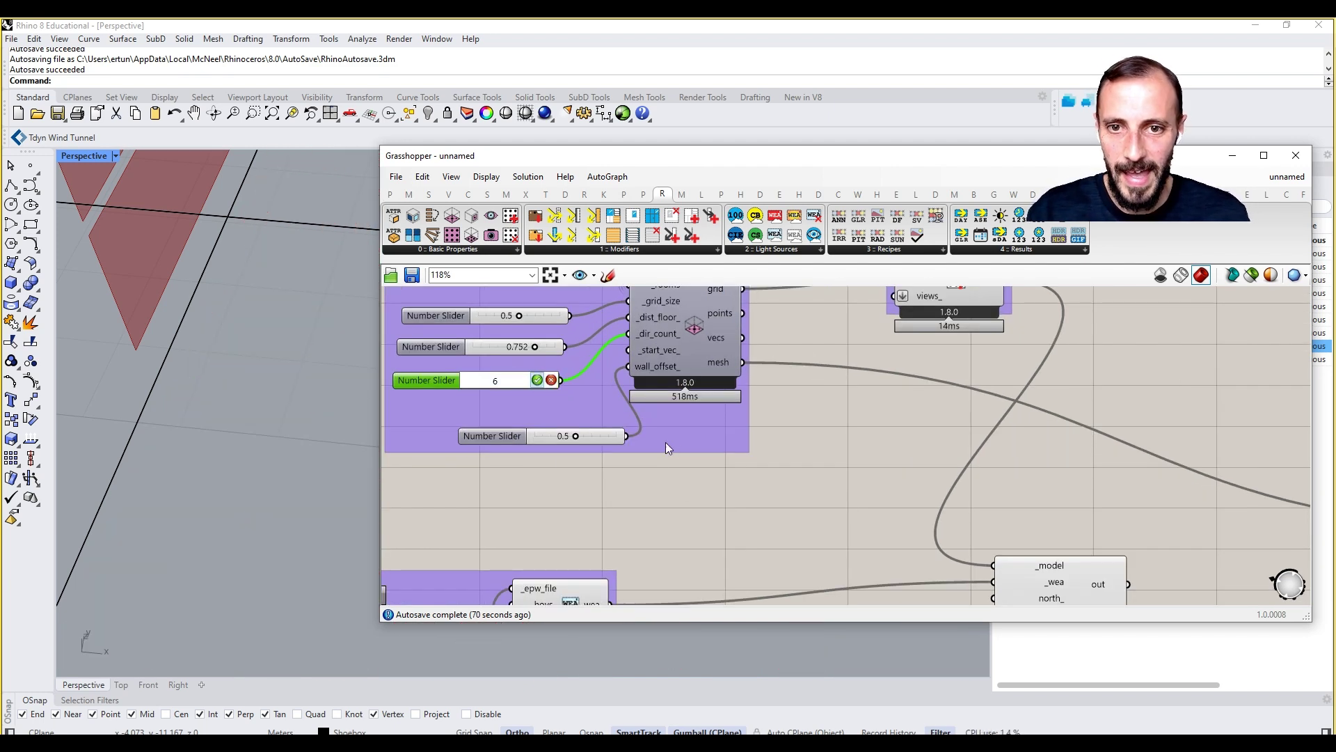
{"action": "scroll", "coordinate": [937, 465], "scroll_direction": "down", "scroll_amount": 3}
{"action": "right_click_drag", "start_coordinate": [937, 464], "coordinate": [830, 402]}
{"action": "scroll", "coordinate": [893, 445], "scroll_direction": "down", "scroll_amount": 1}
{"action": "scroll", "coordinate": [895, 446], "scroll_direction": "up", "scroll_amount": 2}
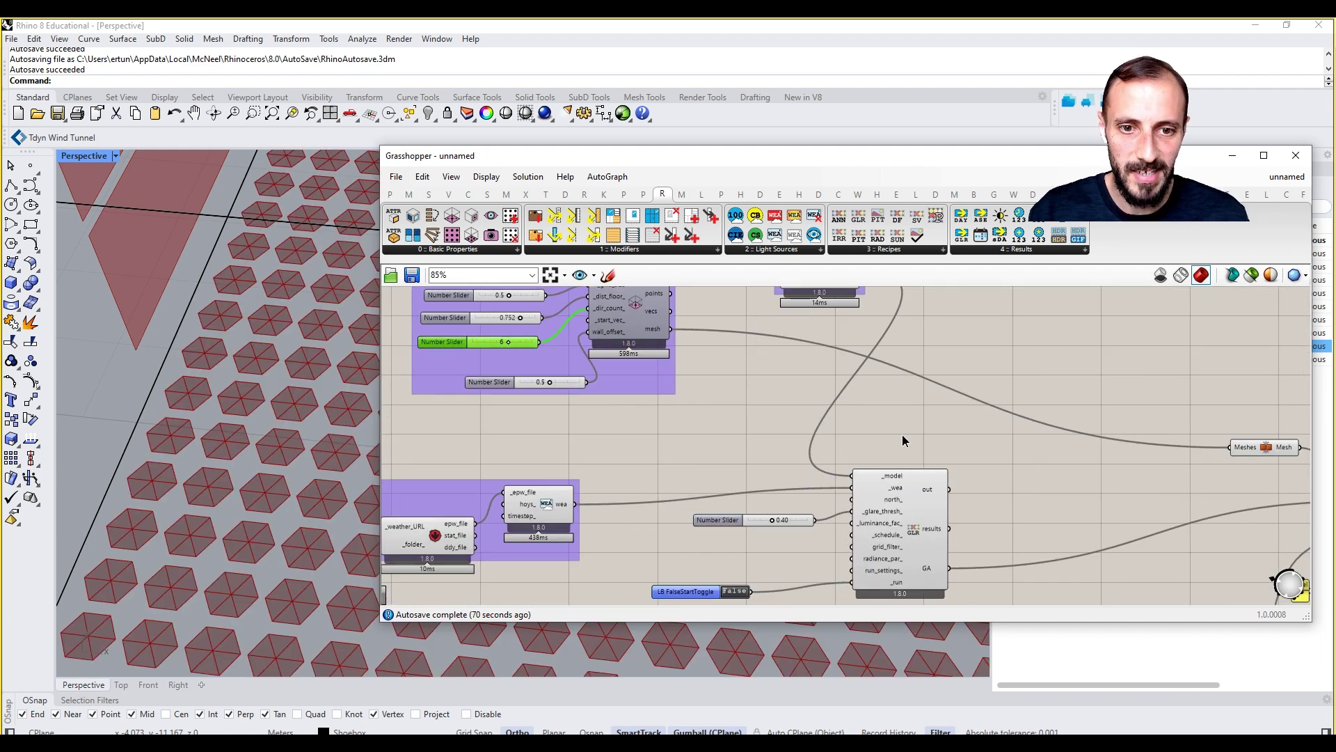
{"action": "left_click", "coordinate": [902, 435]}
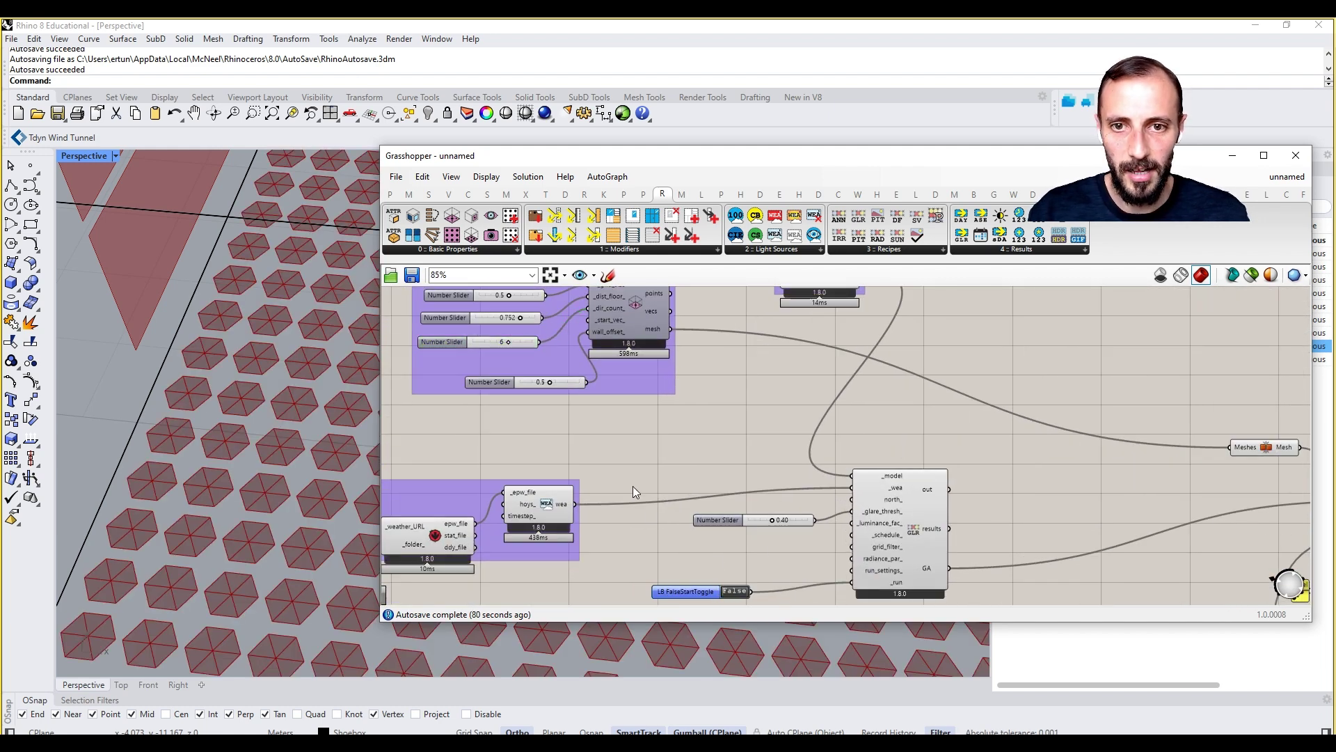
Set the radial grid's _dir_count_ slider to 8
{"action": "double_click", "coordinate": [519, 341]}
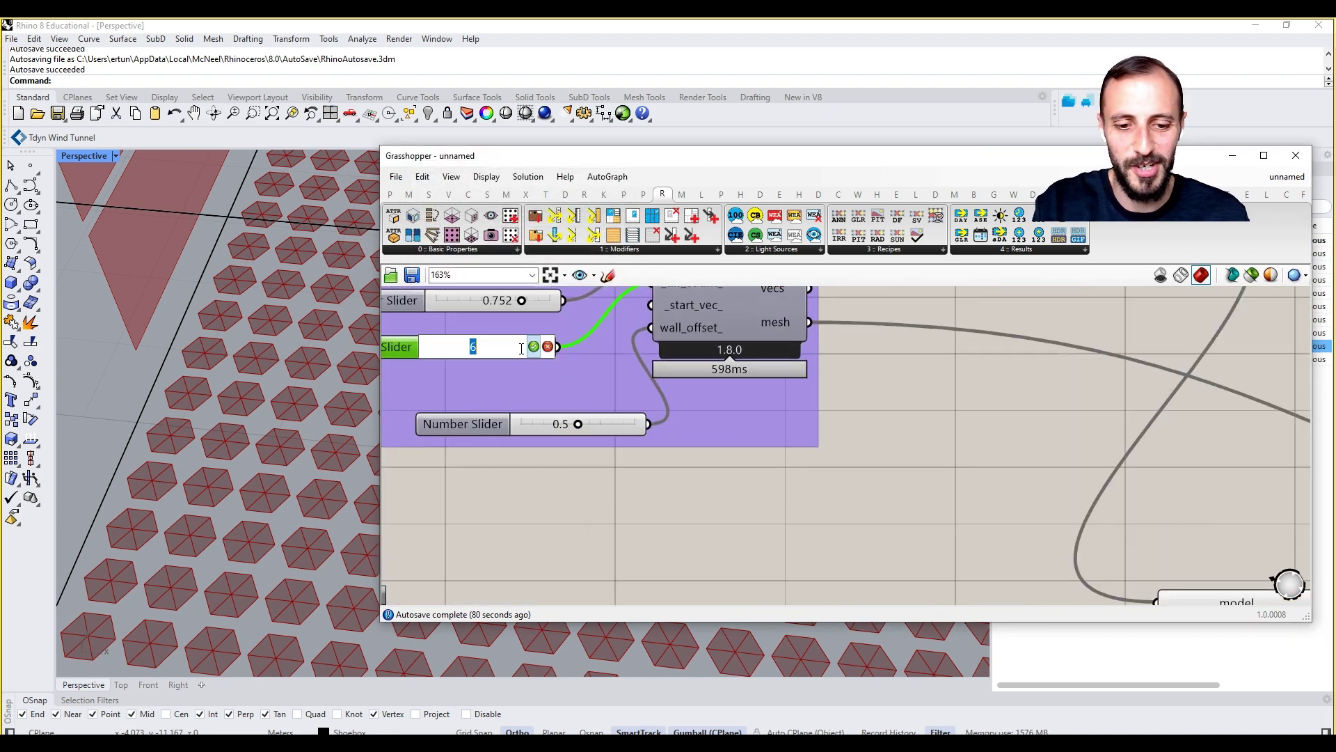
{"action": "type", "text": "8"}
{"action": "left_click", "coordinate": [534, 348]}
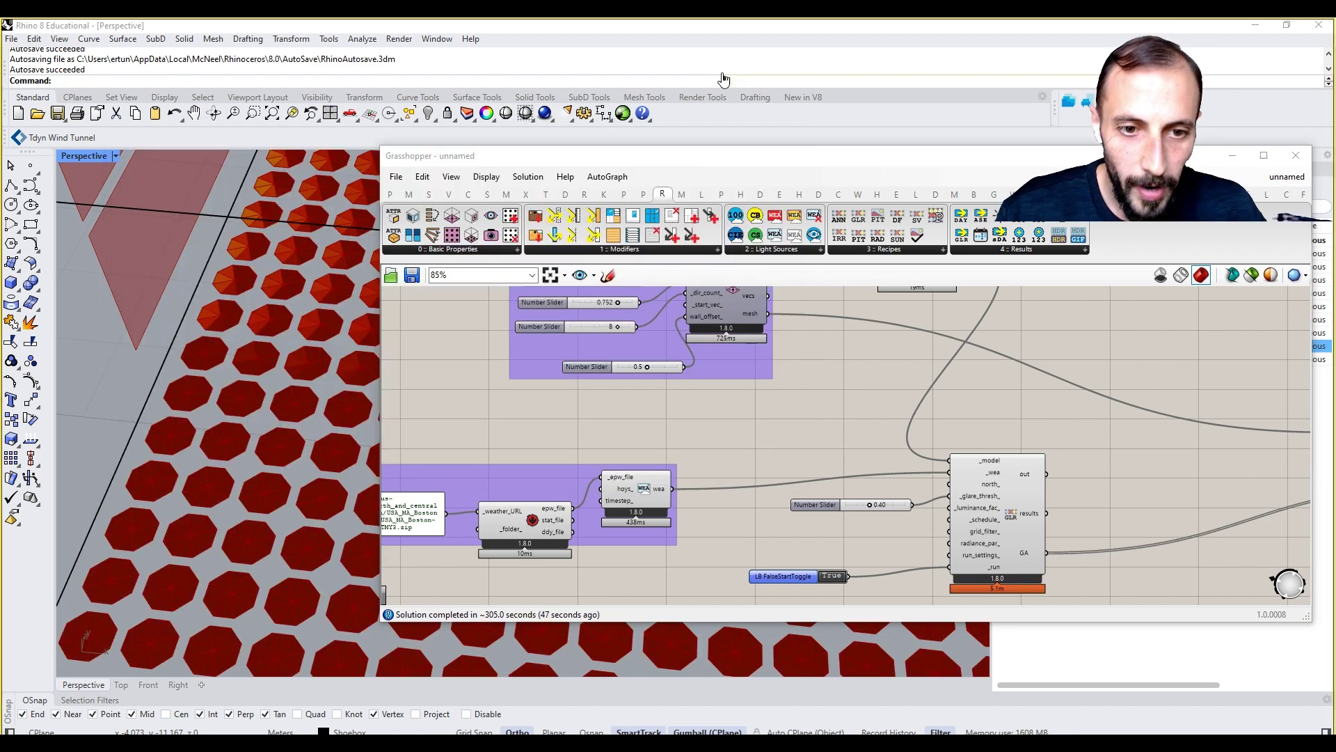
Move the Grasshopper window aside to uncover the glare results in the Rhino viewport
{"action": "right_click_drag", "start_coordinate": [953, 550], "coordinate": [972, 481]}
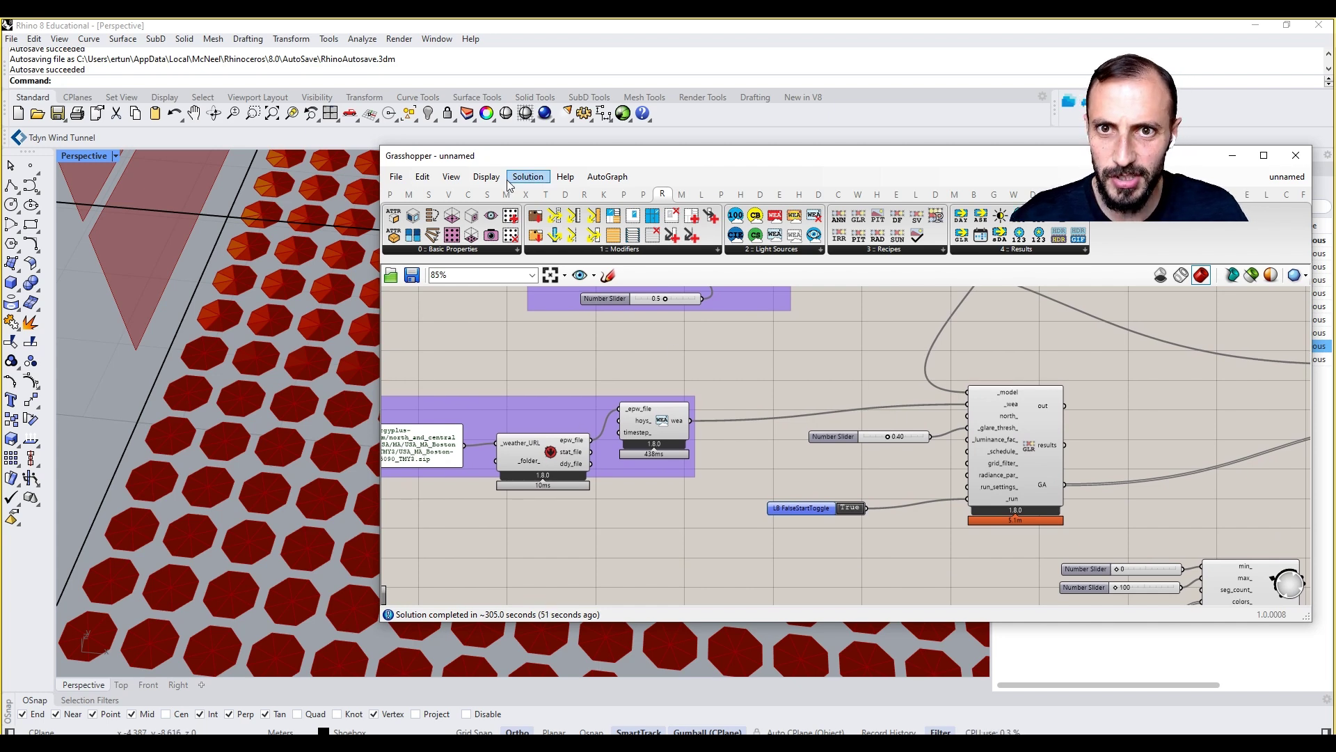
{"action": "left_click", "coordinate": [487, 176]}
{"action": "left_click", "coordinate": [546, 416]}
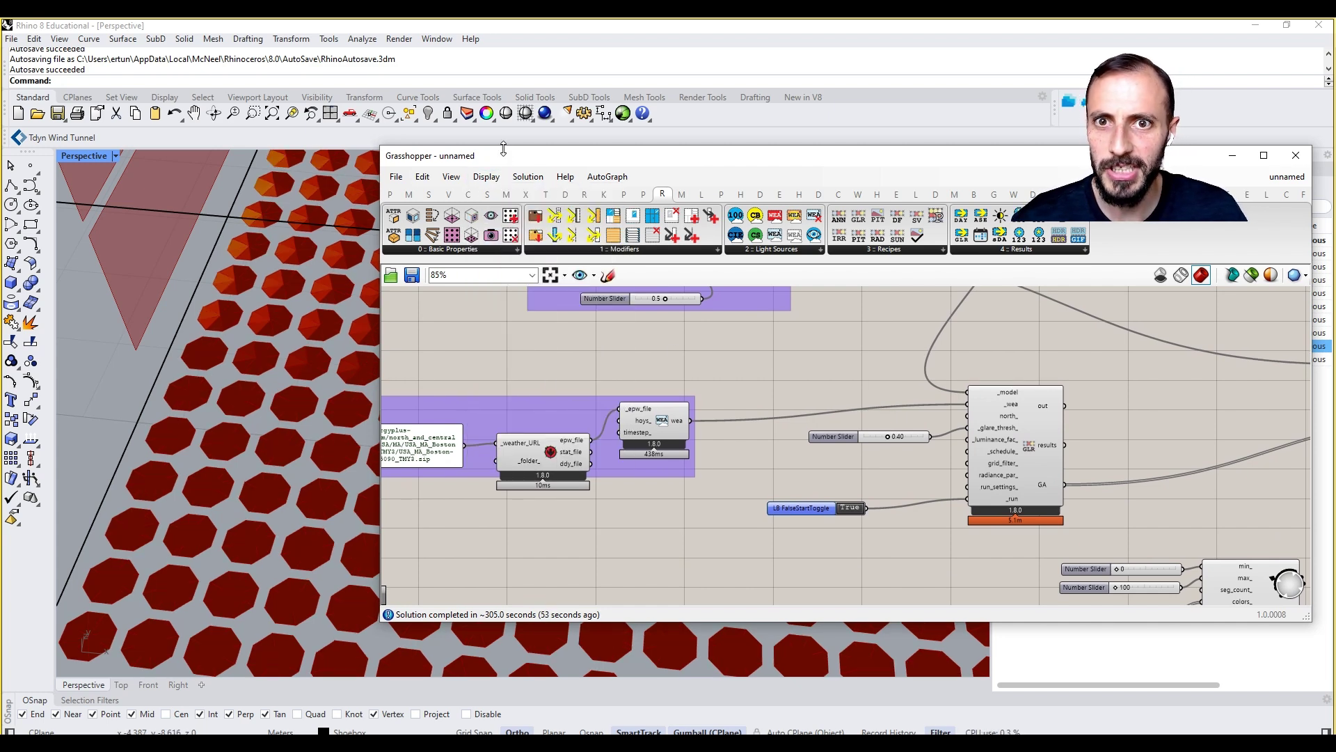
{"action": "left_click_drag", "start_coordinate": [503, 149], "coordinate": [906, 160]}
Examine the glare heatmap on the radial sensor meshes in the Rhino viewport and locate the legend settings in the Grasshopper definition
{"action": "scroll", "coordinate": [468, 409], "scroll_direction": "down", "scroll_amount": 5}
{"action": "scroll", "coordinate": [448, 407], "scroll_direction": "up", "scroll_amount": 2}
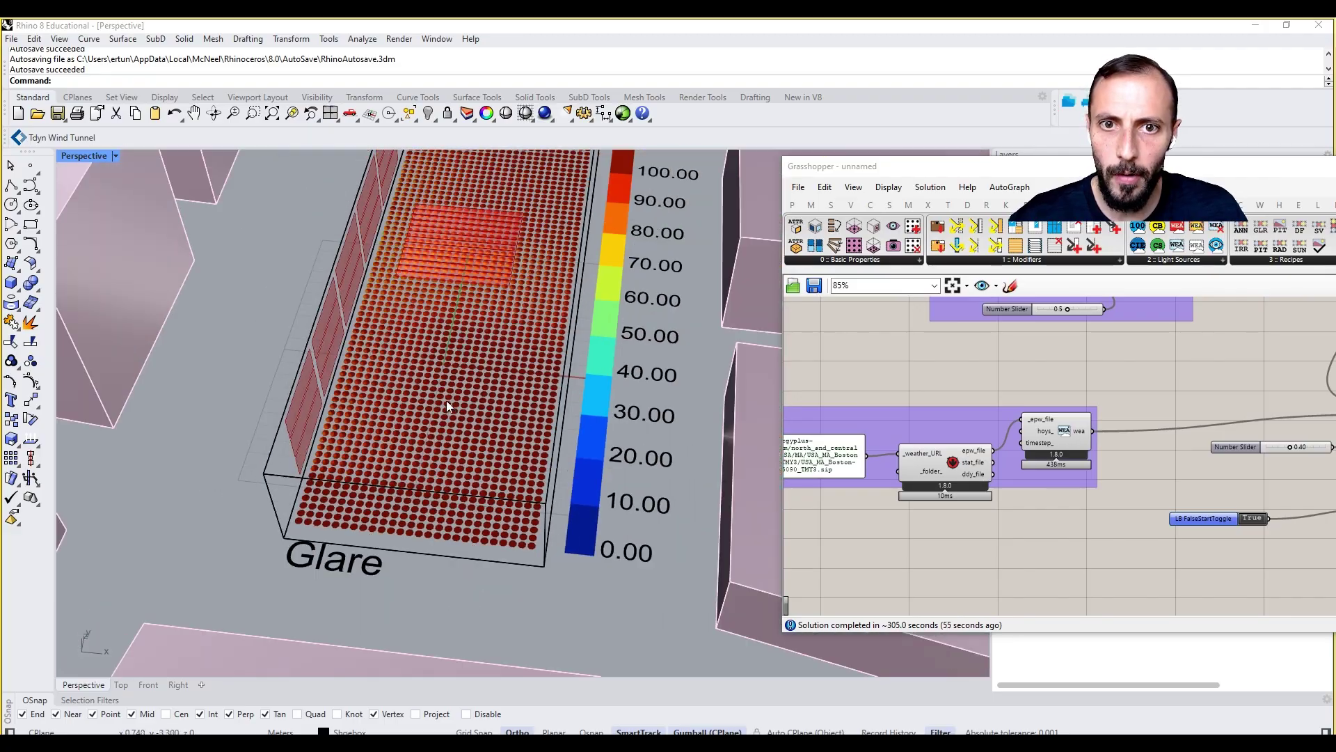
{"action": "scroll", "coordinate": [447, 407], "scroll_direction": "up", "scroll_amount": 2}
{"action": "scroll", "coordinate": [450, 387], "scroll_direction": "down", "scroll_amount": 2}
{"action": "scroll", "coordinate": [452, 289], "scroll_direction": "up", "scroll_amount": 5}
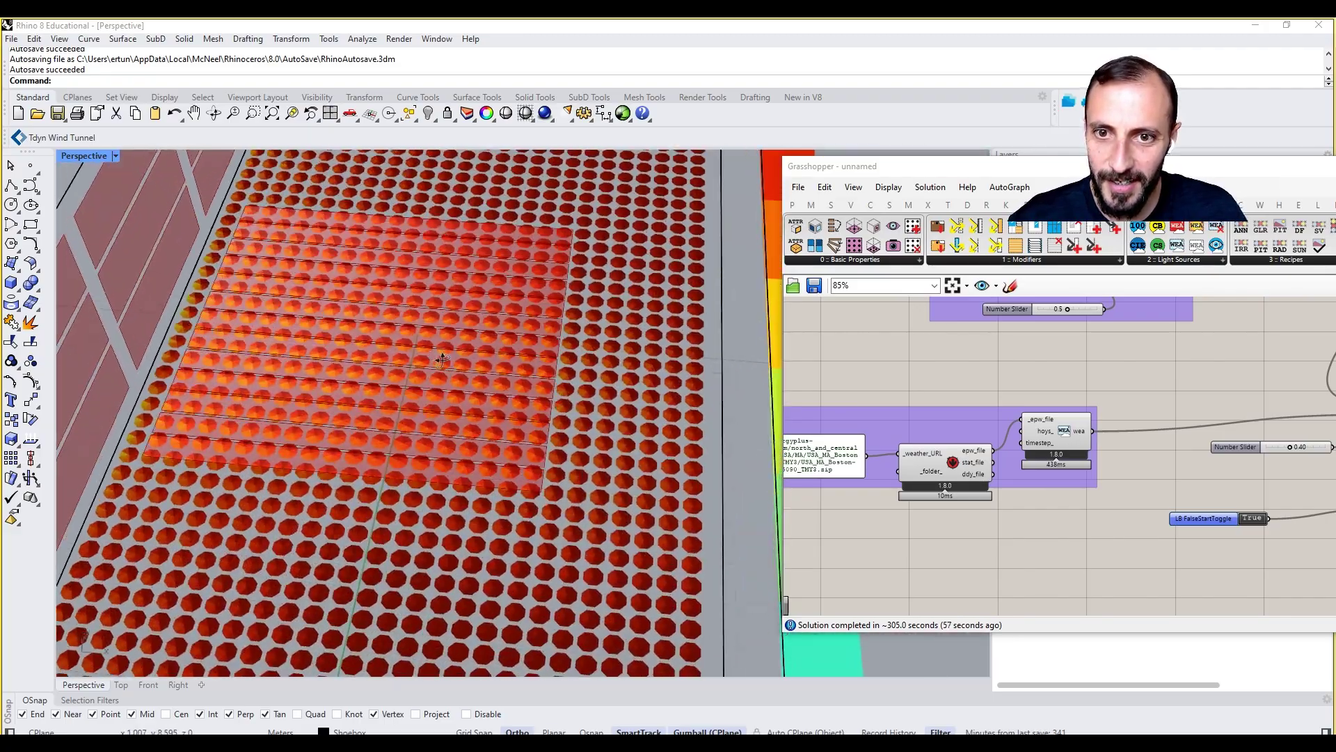
{"action": "right_click_drag", "start_coordinate": [442, 360], "coordinate": [412, 340]}
{"action": "right_click_drag", "start_coordinate": [1170, 456], "coordinate": [1038, 434]}
{"action": "scroll", "coordinate": [1038, 434], "scroll_direction": "down", "scroll_amount": 2}
{"action": "right_click_drag", "start_coordinate": [627, 405], "coordinate": [569, 319]}
{"action": "right_click_drag", "start_coordinate": [1204, 472], "coordinate": [1026, 455]}
{"action": "scroll", "coordinate": [1027, 456], "scroll_direction": "down", "scroll_amount": 3}
{"action": "scroll", "coordinate": [1097, 500], "scroll_direction": "up", "scroll_amount": 5}
{"action": "right_click_drag", "start_coordinate": [584, 381], "coordinate": [571, 443]}
{"action": "scroll", "coordinate": [536, 412], "scroll_direction": "down", "scroll_amount": 10}
{"action": "scroll", "coordinate": [575, 440], "scroll_direction": "up", "scroll_amount": 5}
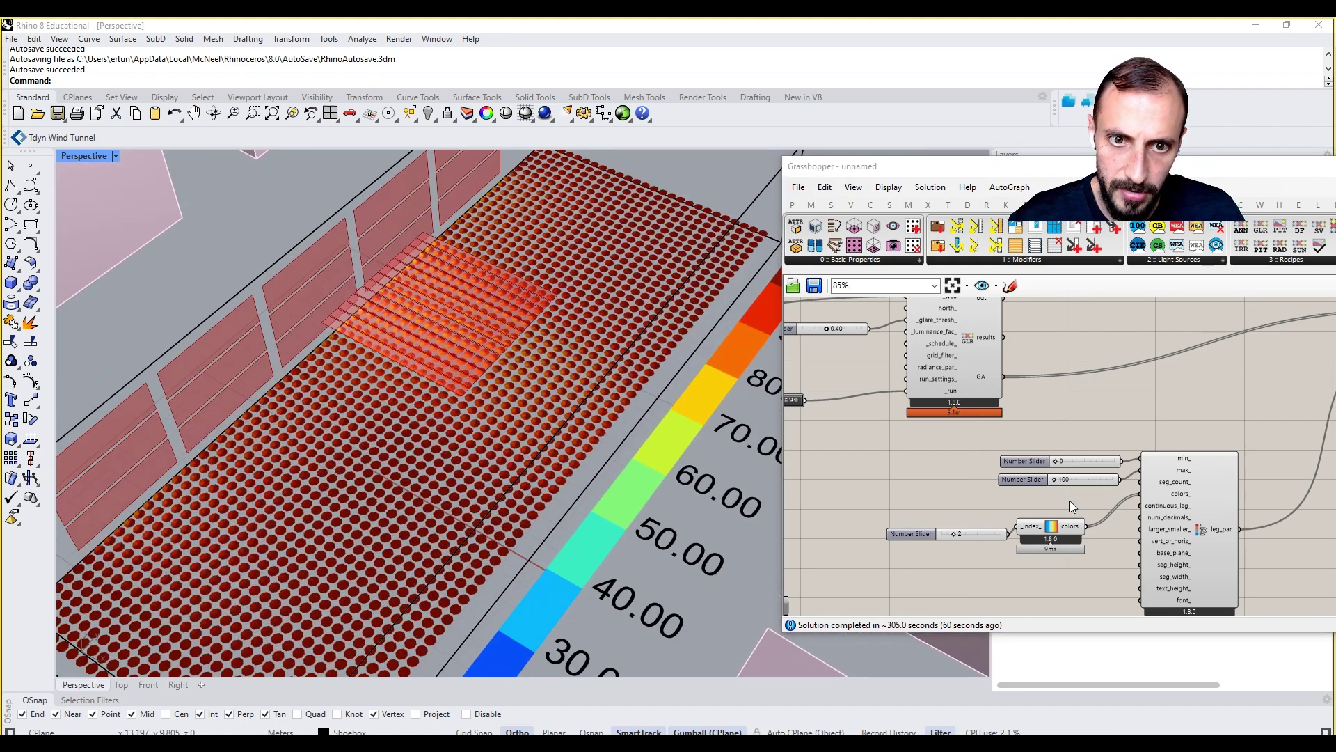
Set the slider feeding the legend parameters' min_ input to 50
{"action": "right_click_drag", "start_coordinate": [1052, 523], "coordinate": [972, 512]}
{"action": "double_click", "coordinate": [1000, 452]}
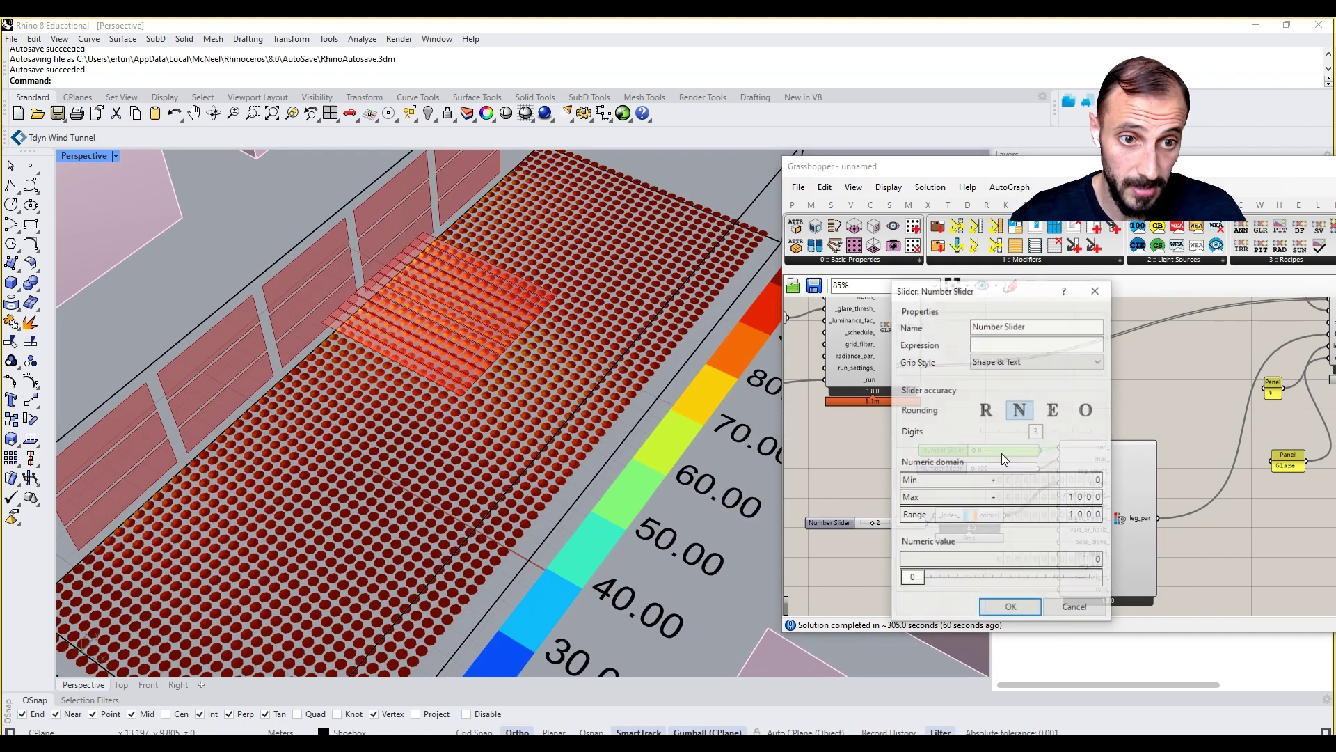
{"action": "key", "text": "Escape"}
{"action": "scroll", "coordinate": [1000, 453], "scroll_direction": "up", "scroll_amount": 2}
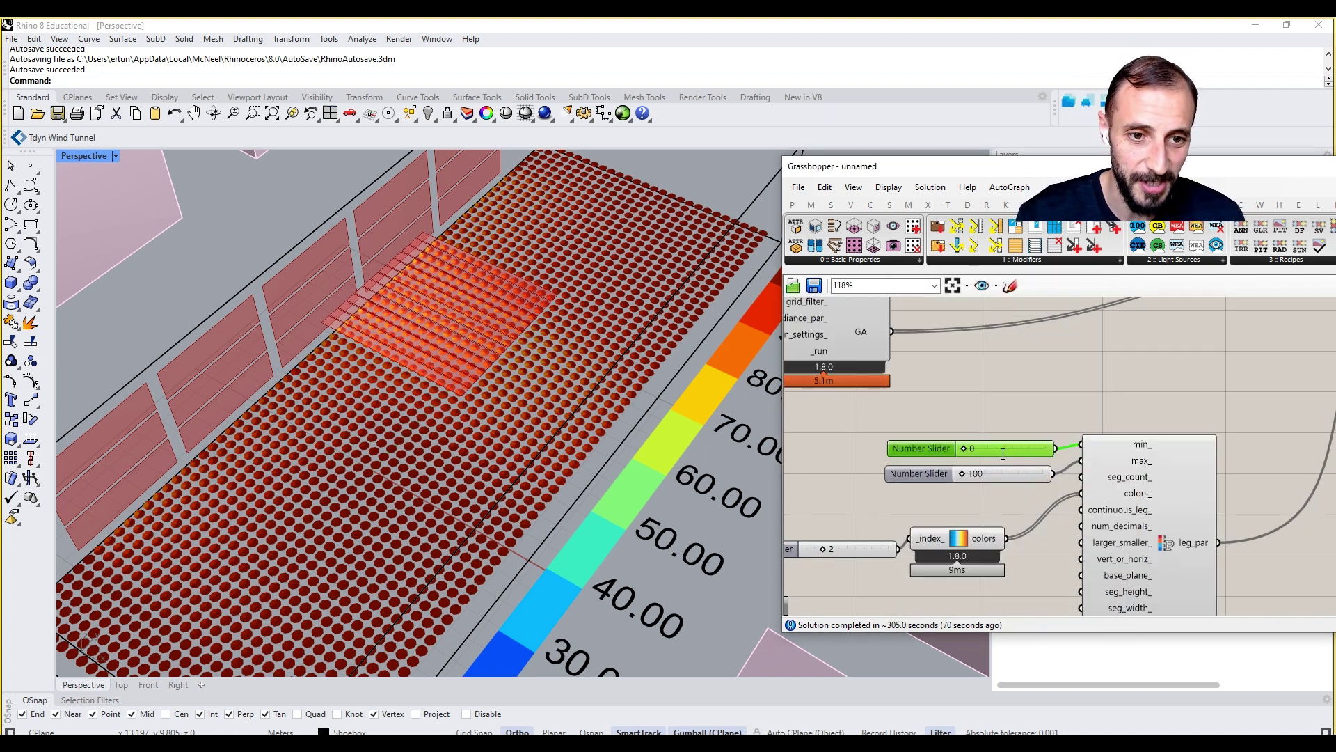
{"action": "double_click", "coordinate": [1003, 453]}
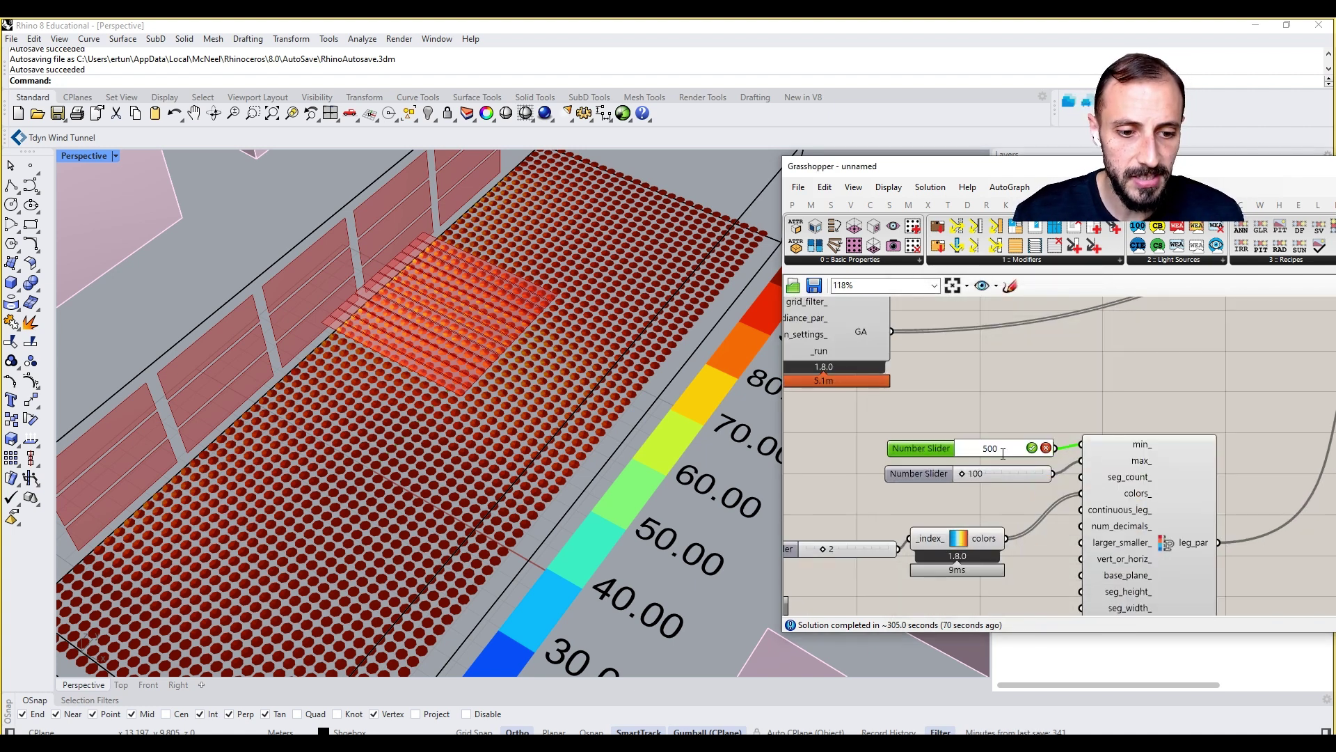
{"action": "type", "text": "500"}
{"action": "key", "text": "BackSpace"}
{"action": "key", "text": "Return"}
{"action": "right_click_drag", "start_coordinate": [453, 449], "coordinate": [533, 433], "text": "shift"}
Set the color gradient's _index_ slider to 10 for the Heat Sensation palette and inspect the recolored glare heatmap
{"action": "right_click_drag", "start_coordinate": [913, 524], "coordinate": [986, 482]}
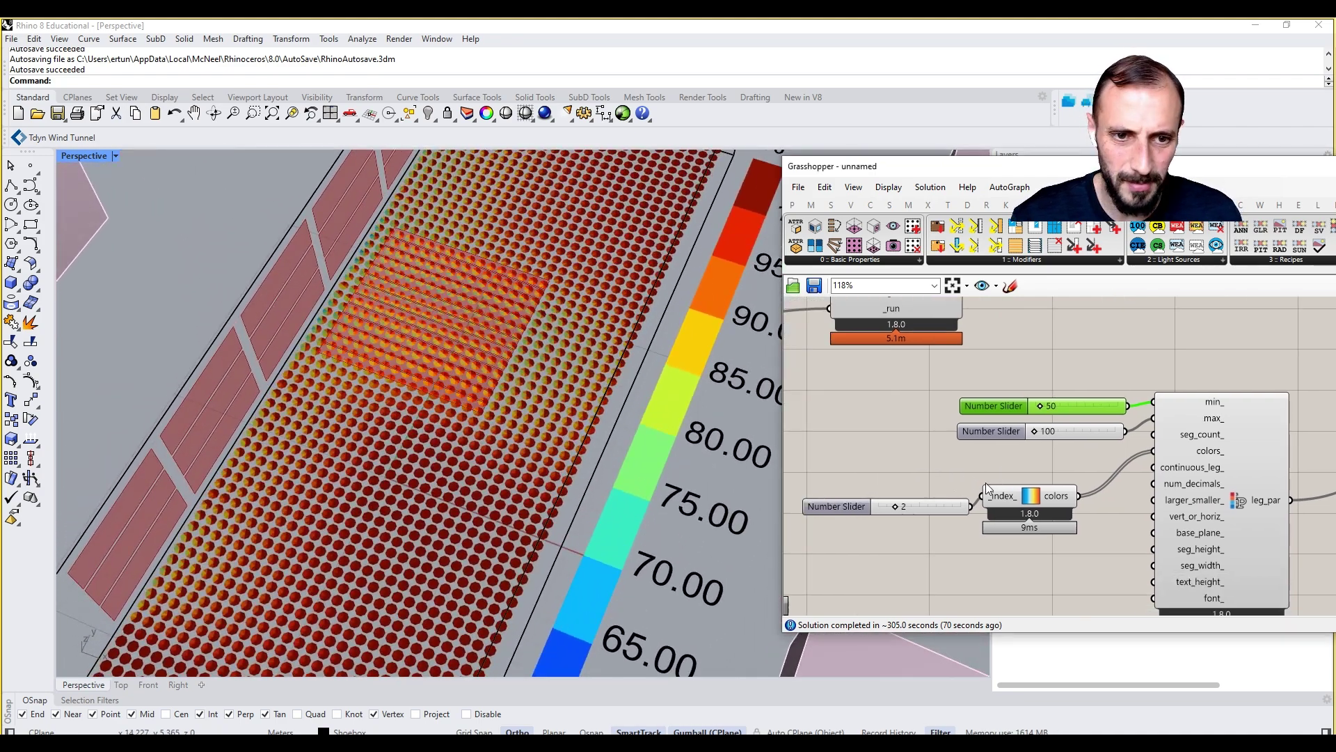
{"action": "mouse_move", "coordinate": [987, 494]}
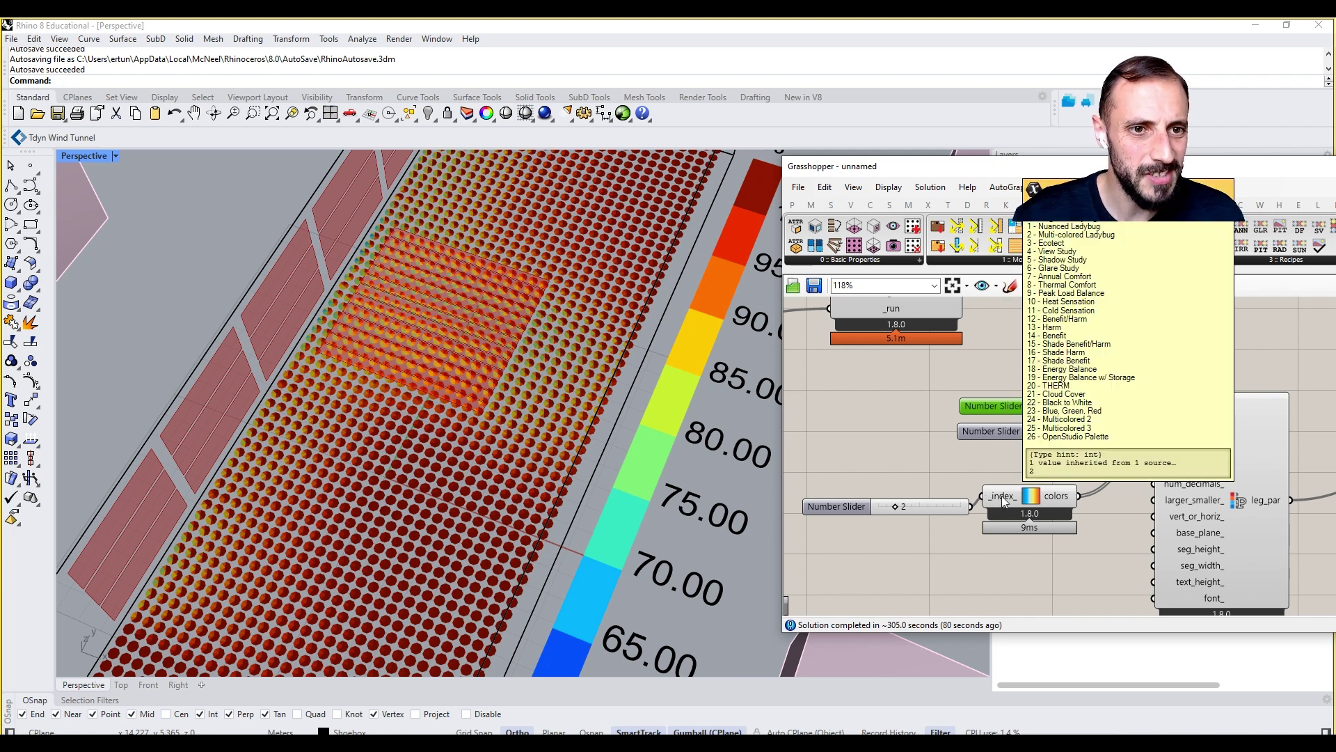
{"action": "double_click", "coordinate": [946, 507]}
{"action": "type", "text": "1"}
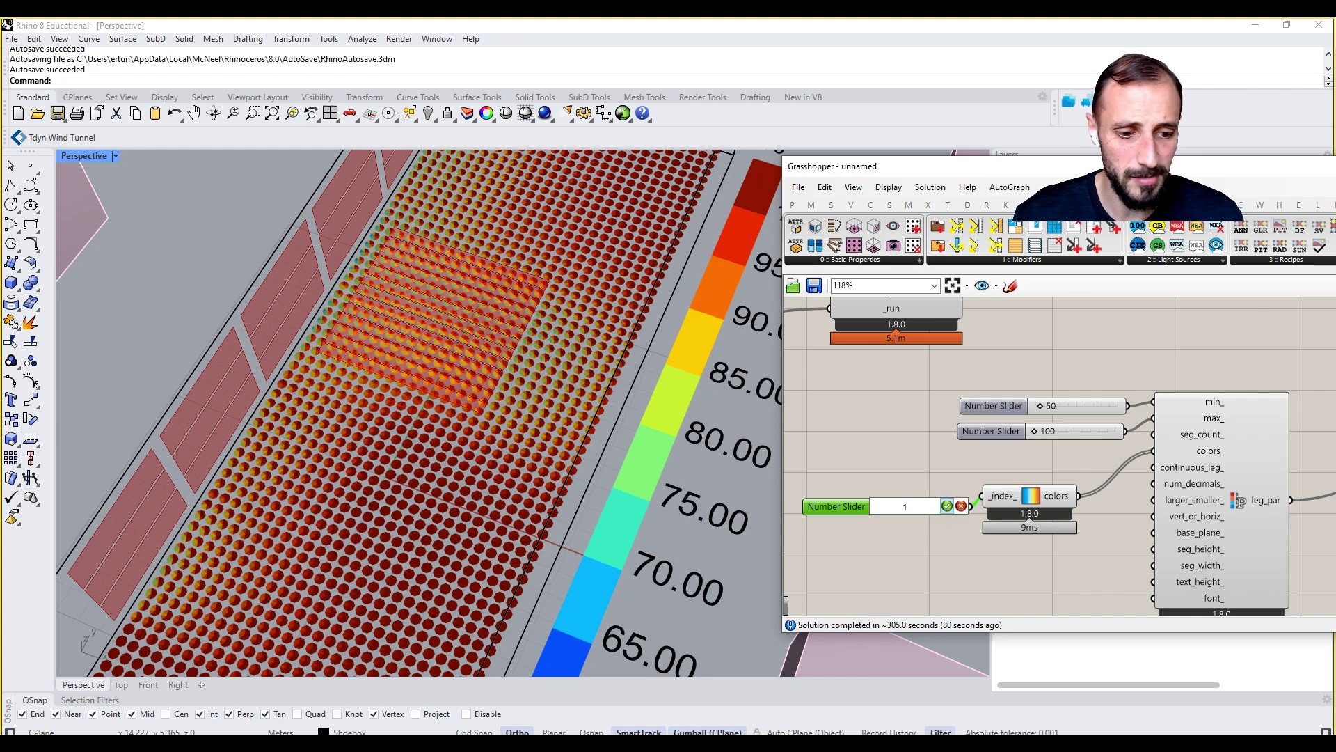
{"action": "type", "text": "0"}
{"action": "key", "text": "Return"}
{"action": "scroll", "coordinate": [327, 418], "scroll_direction": "down", "scroll_amount": 3}
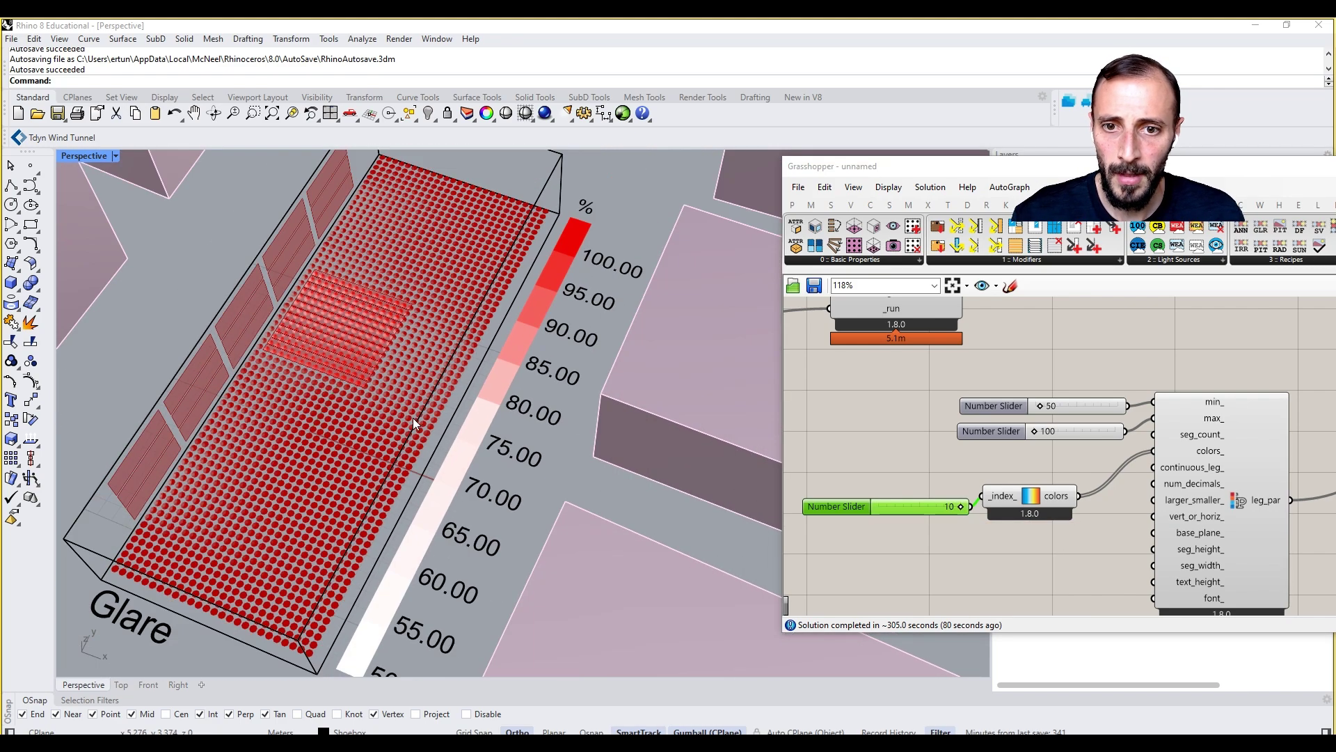
{"action": "right_click_drag", "start_coordinate": [412, 418], "coordinate": [479, 379], "text": "shift"}
{"action": "scroll", "coordinate": [398, 455], "scroll_direction": "up", "scroll_amount": 6}
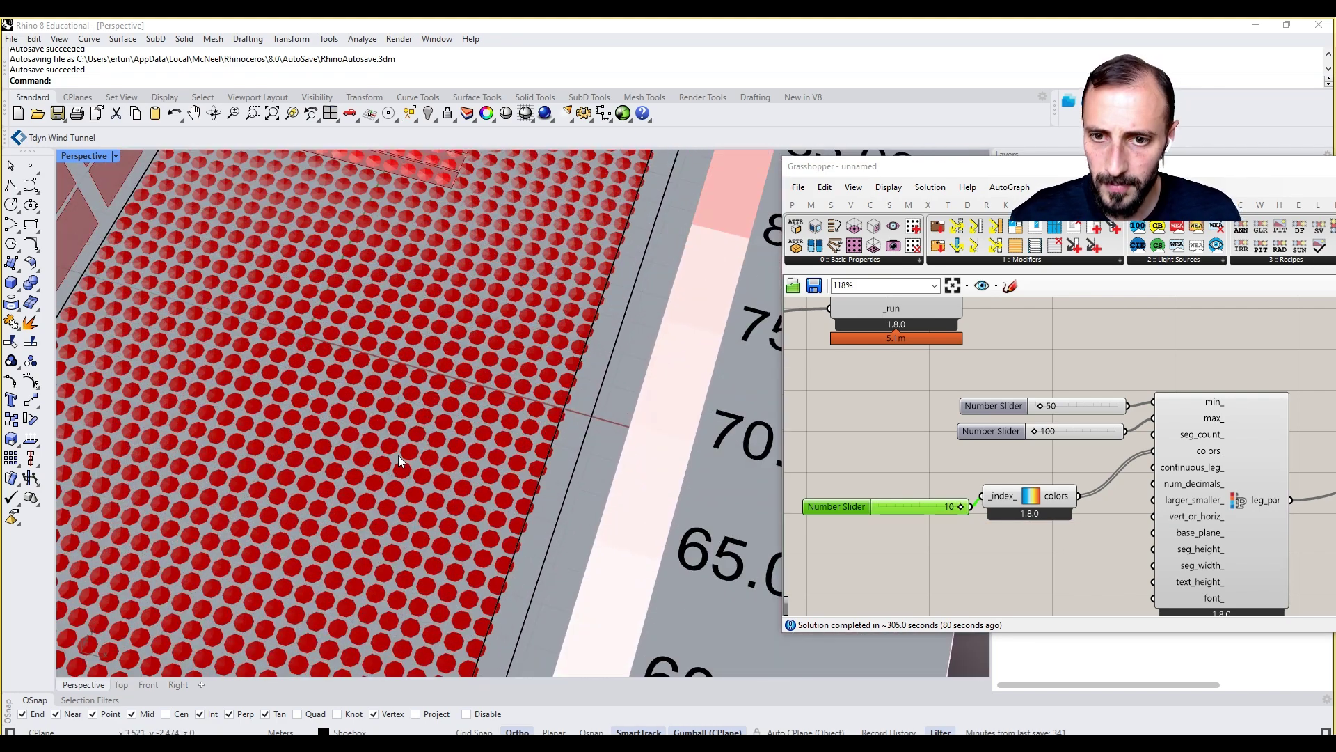
{"action": "scroll", "coordinate": [403, 479], "scroll_direction": "up", "scroll_amount": 2}
{"action": "scroll", "coordinate": [421, 483], "scroll_direction": "down", "scroll_amount": 8}
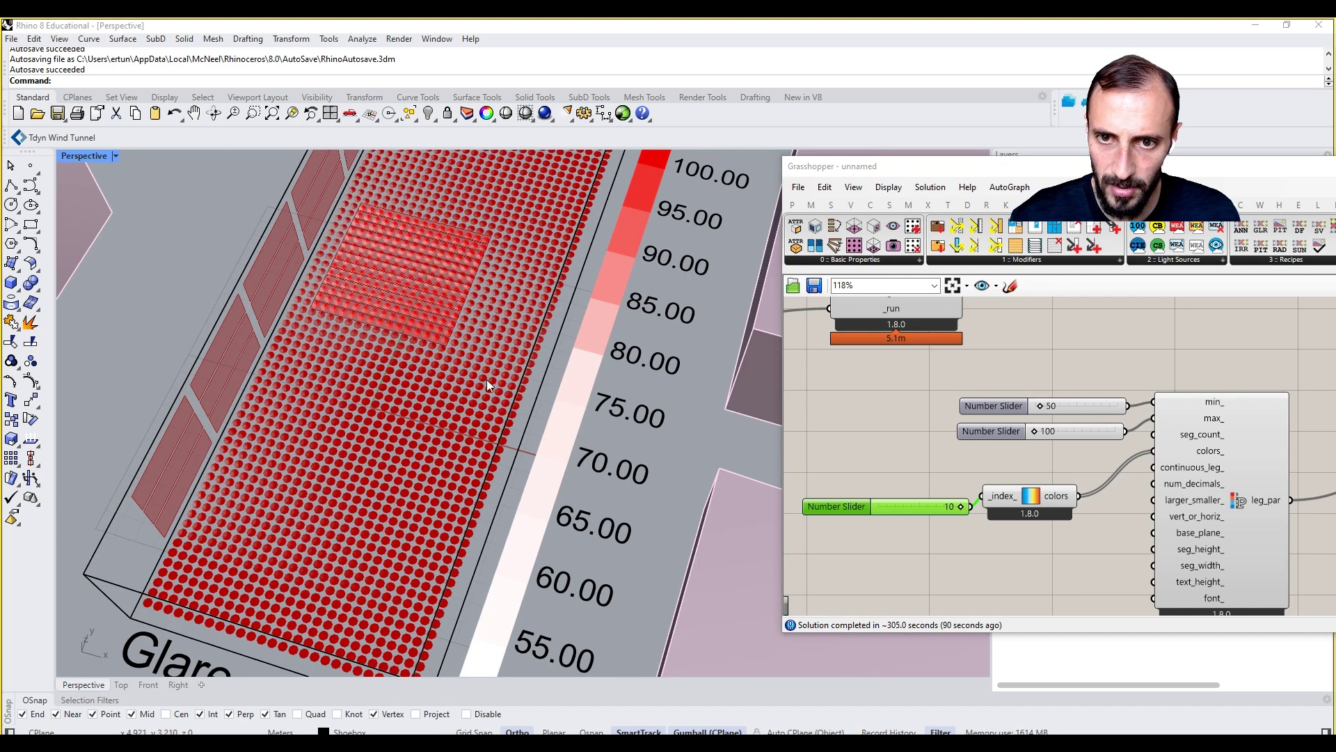
Set the color gradient's _index_ slider to 3 for the Ecotect palette
{"action": "right_click", "coordinate": [918, 507]}
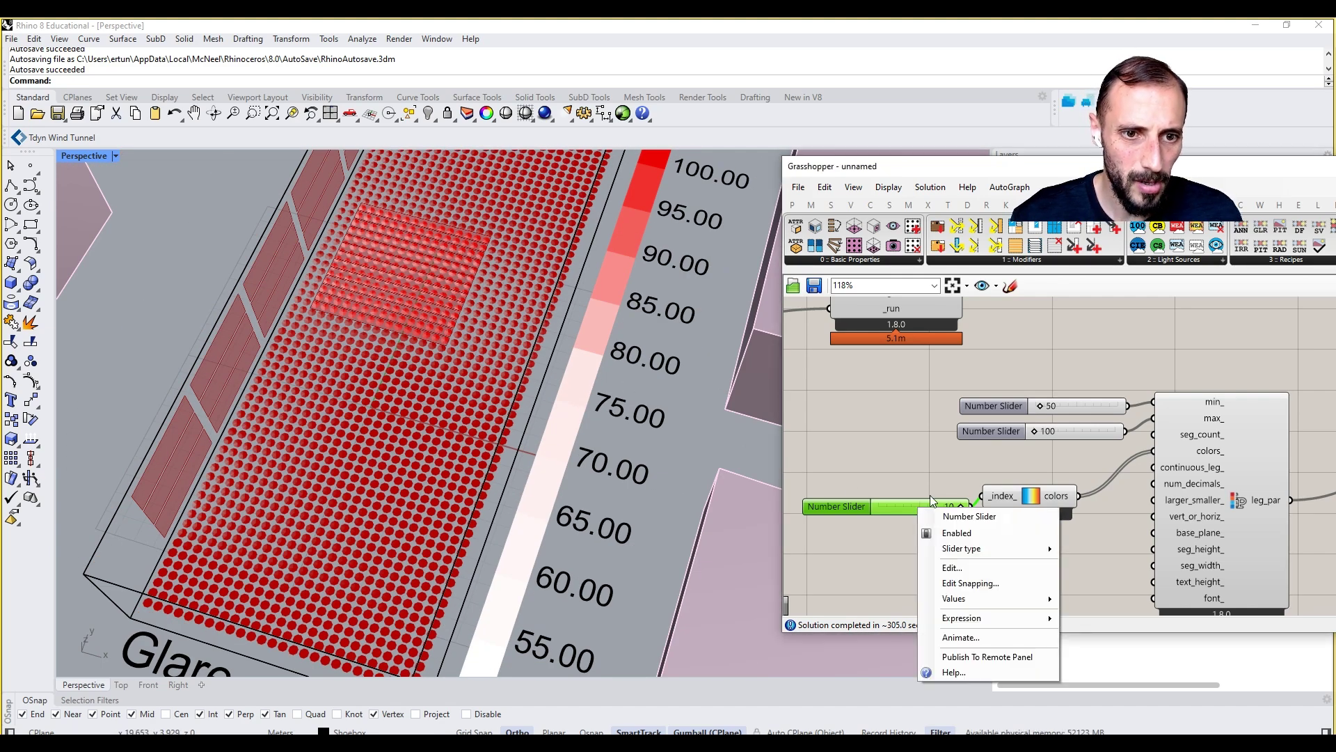
{"action": "left_click", "coordinate": [891, 503]}
{"action": "double_click", "coordinate": [891, 503]}
{"action": "type", "text": "3"}
{"action": "key", "text": "Return"}
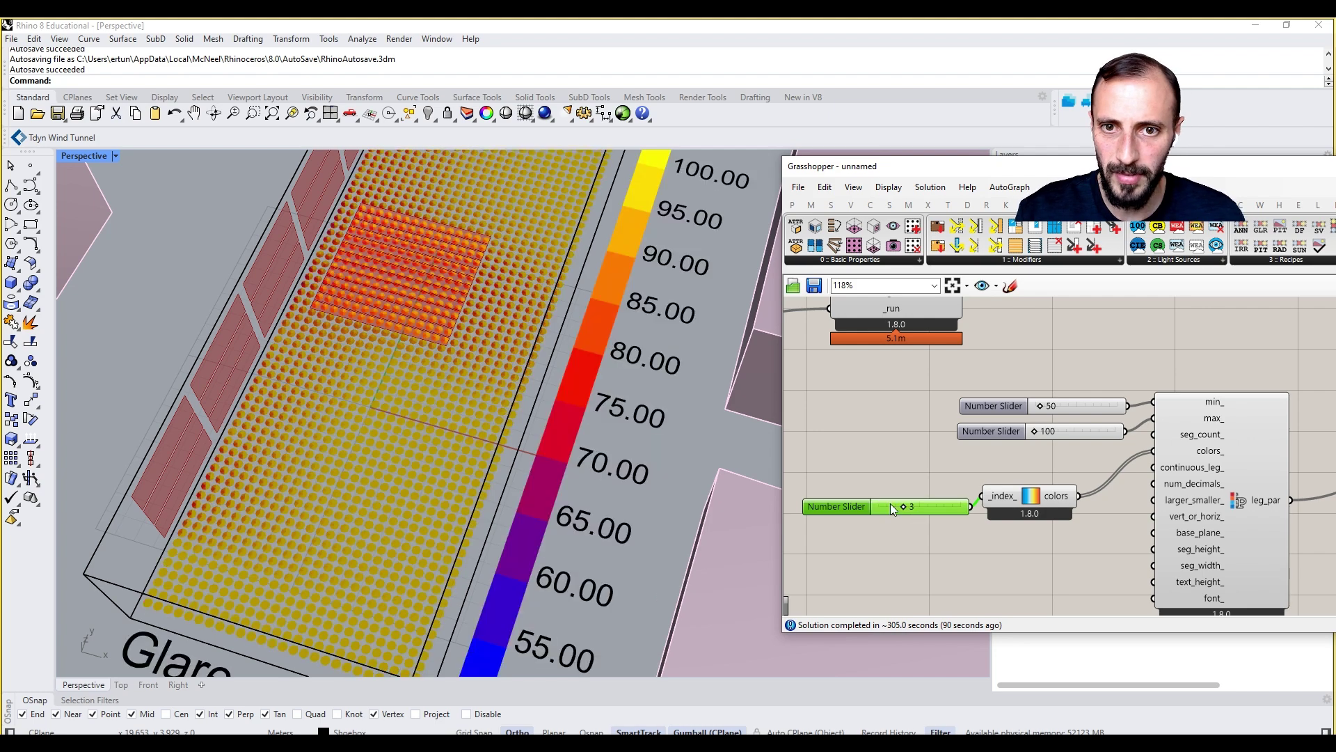
{"action": "right_click_drag", "start_coordinate": [592, 454], "coordinate": [553, 443]}
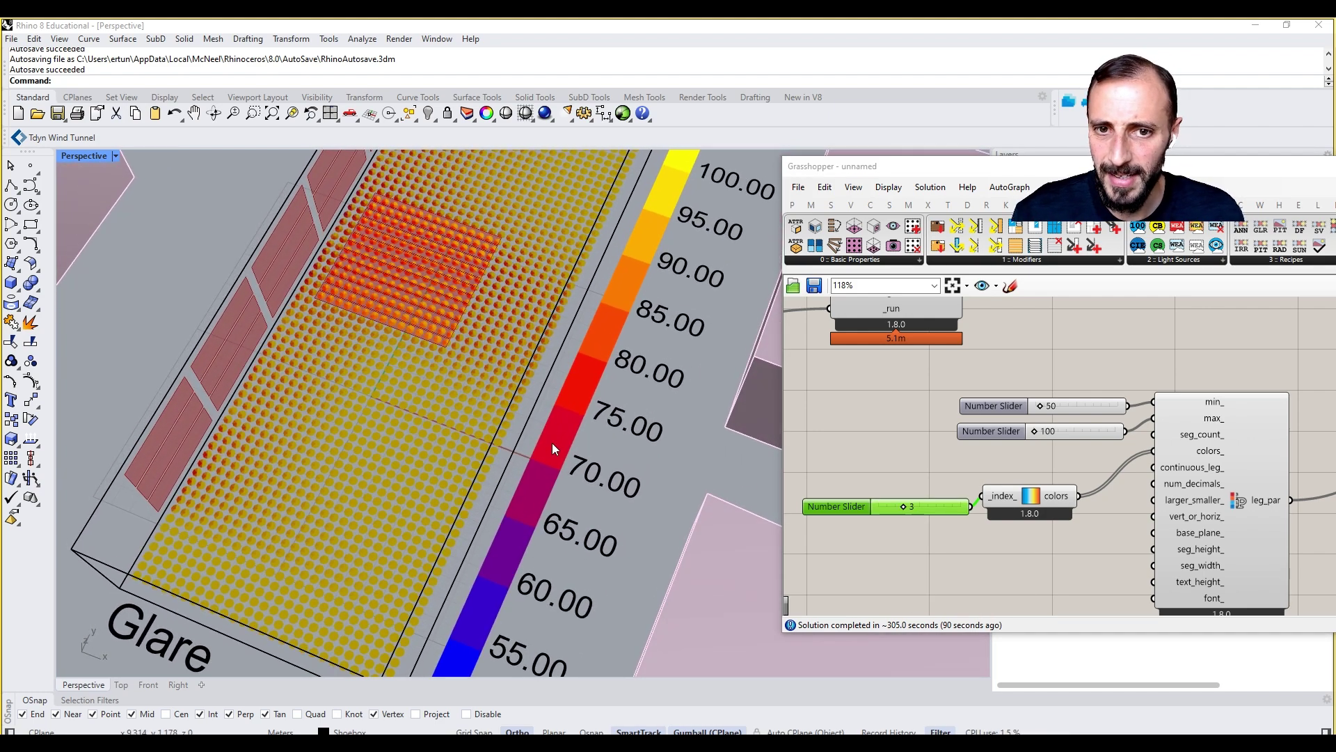
Examine how the directional glare values vary across the room, near the windows and at its far end, against the legend
{"action": "scroll", "coordinate": [553, 442], "scroll_direction": "down", "scroll_amount": 4}
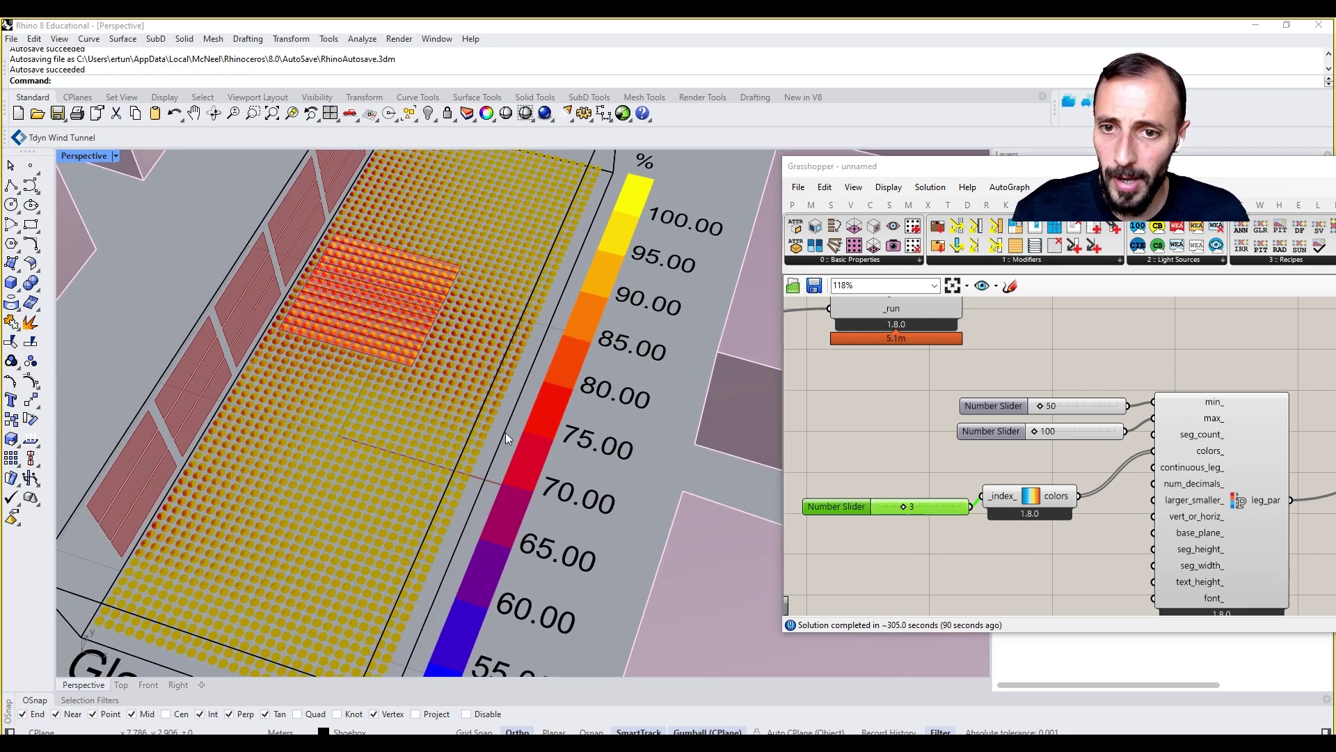
{"action": "scroll", "coordinate": [505, 432], "scroll_direction": "down", "scroll_amount": 5}
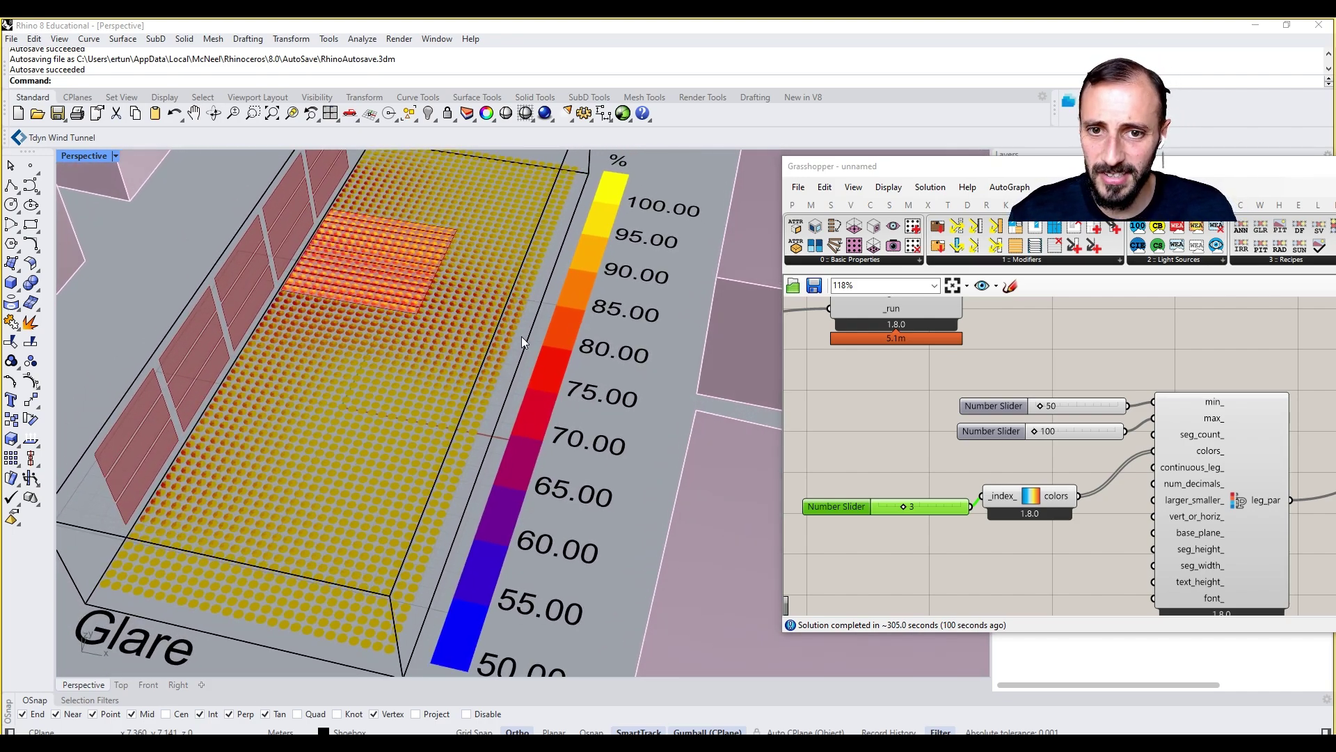
{"action": "scroll", "coordinate": [418, 336], "scroll_direction": "up", "scroll_amount": 6}
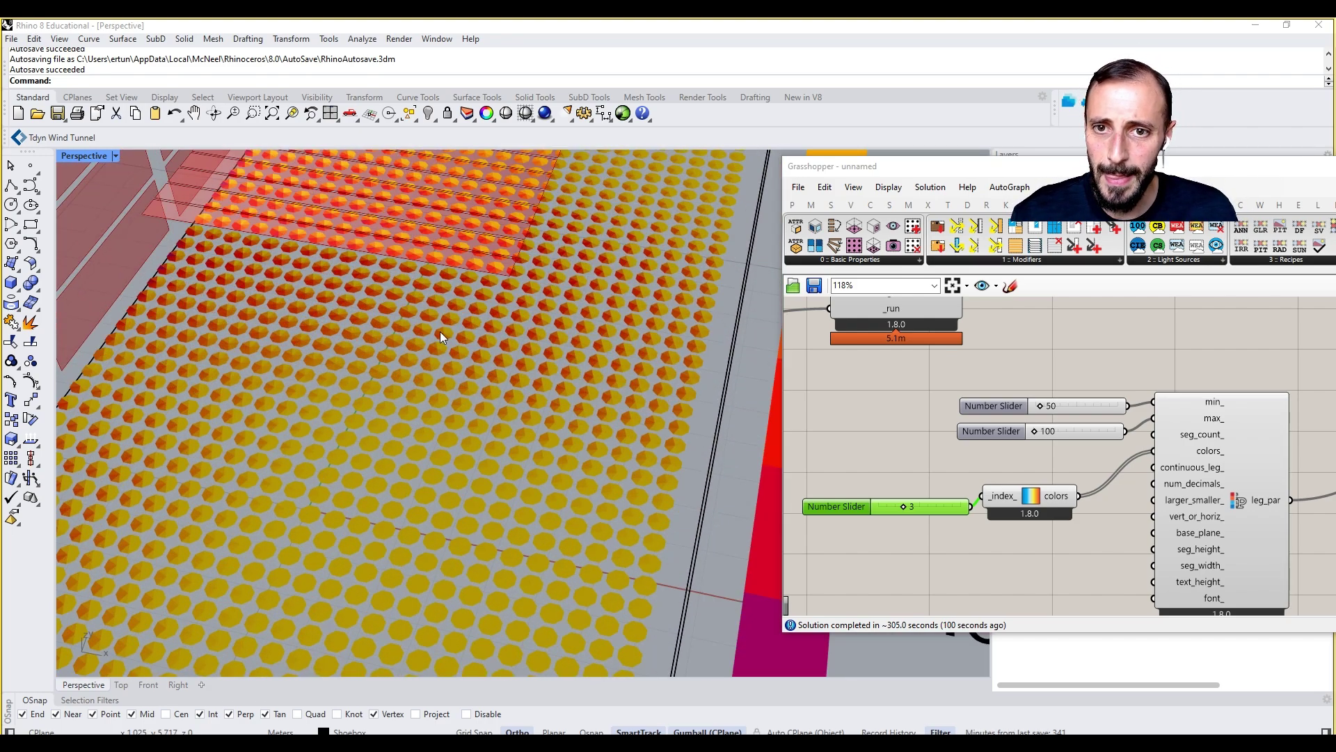
{"action": "scroll", "coordinate": [440, 331], "scroll_direction": "down", "scroll_amount": 10}
{"action": "right_click_drag", "start_coordinate": [512, 364], "coordinate": [533, 397]}
{"action": "right_click_drag", "start_coordinate": [582, 262], "coordinate": [578, 277], "text": "shift"}
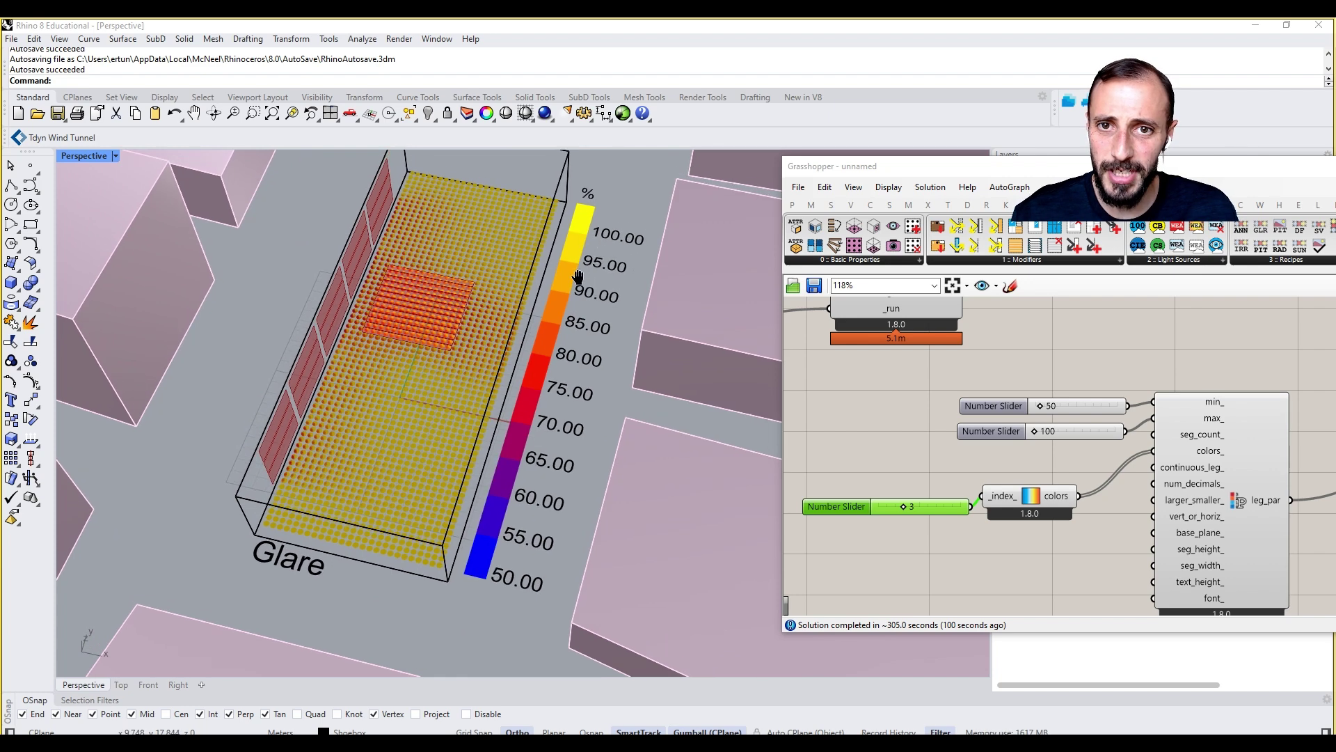
{"action": "scroll", "coordinate": [534, 245], "scroll_direction": "up", "scroll_amount": 4}
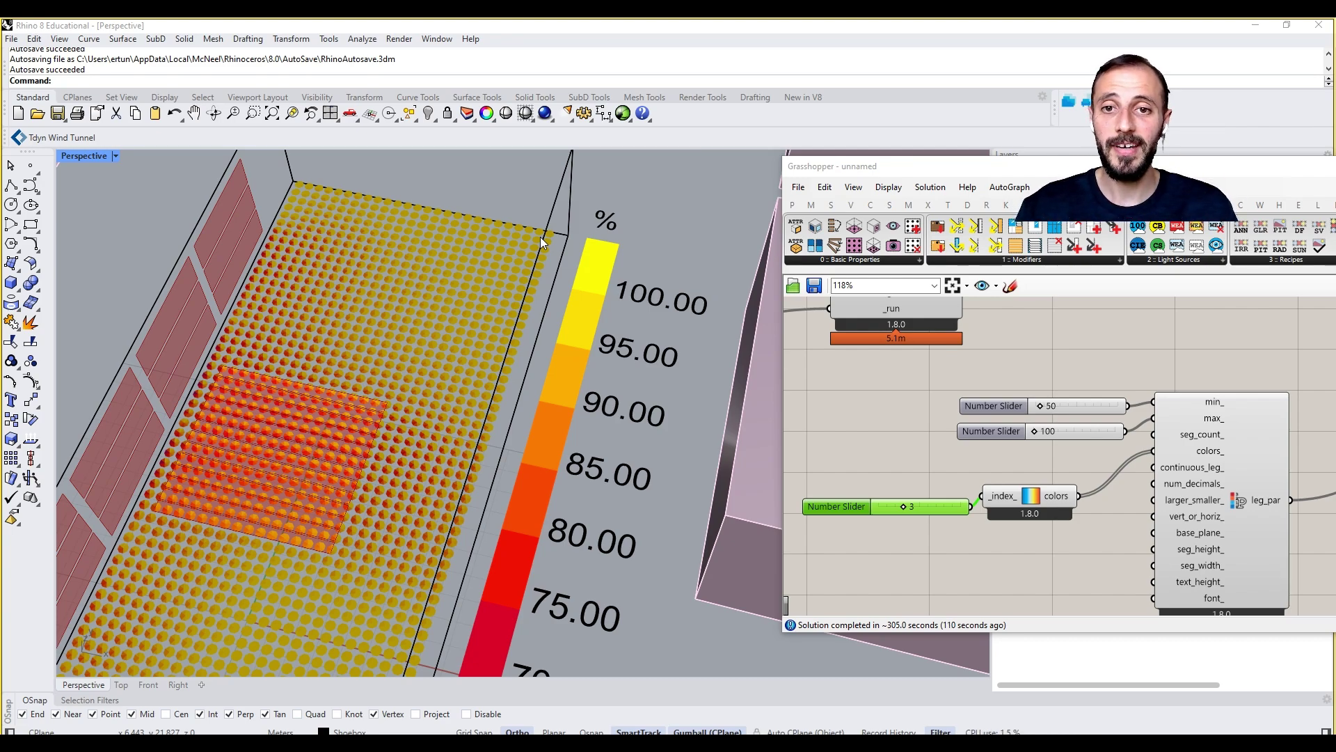
{"action": "right_click_drag", "start_coordinate": [540, 237], "coordinate": [515, 265], "text": "shift"}
{"action": "scroll", "coordinate": [516, 265], "scroll_direction": "up", "scroll_amount": 6}
{"action": "scroll", "coordinate": [516, 266], "scroll_direction": "down", "scroll_amount": 8}
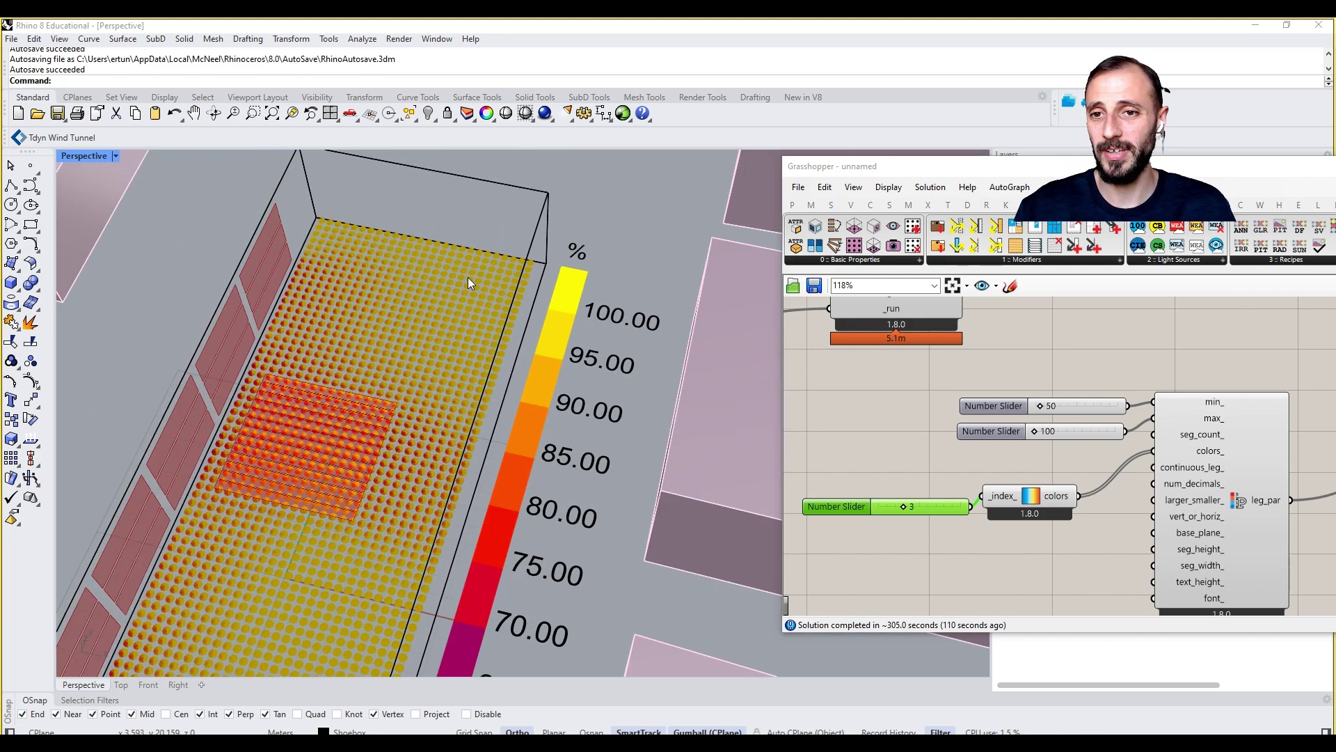
{"action": "scroll", "coordinate": [387, 307], "scroll_direction": "up", "scroll_amount": 1}
{"action": "scroll", "coordinate": [306, 211], "scroll_direction": "up", "scroll_amount": 5}
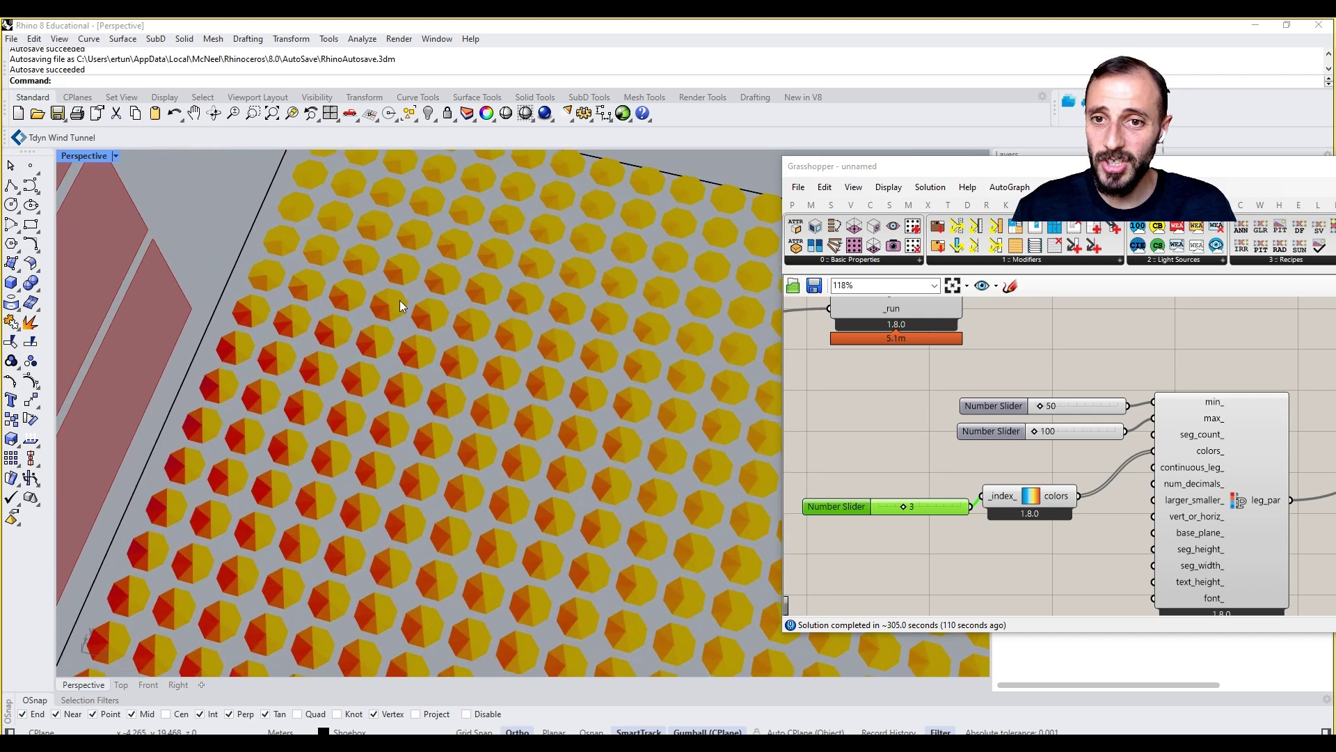
{"action": "scroll", "coordinate": [381, 309], "scroll_direction": "down", "scroll_amount": 2}
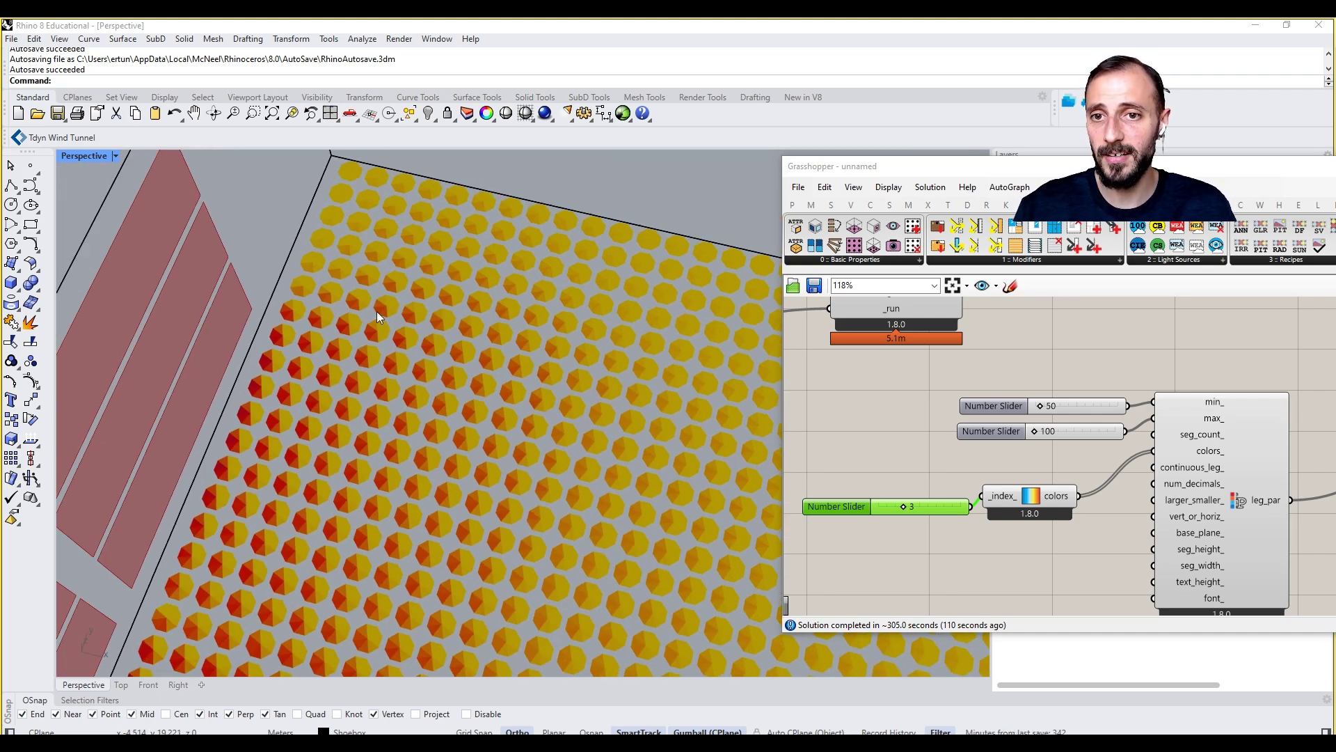
{"action": "scroll", "coordinate": [378, 311], "scroll_direction": "down", "scroll_amount": 5}
{"action": "right_click_drag", "start_coordinate": [378, 310], "coordinate": [338, 427]}
{"action": "scroll", "coordinate": [302, 274], "scroll_direction": "down", "scroll_amount": 5}
{"action": "scroll", "coordinate": [332, 282], "scroll_direction": "up", "scroll_amount": 4}
{"action": "right_click_drag", "start_coordinate": [272, 462], "coordinate": [595, 311]}
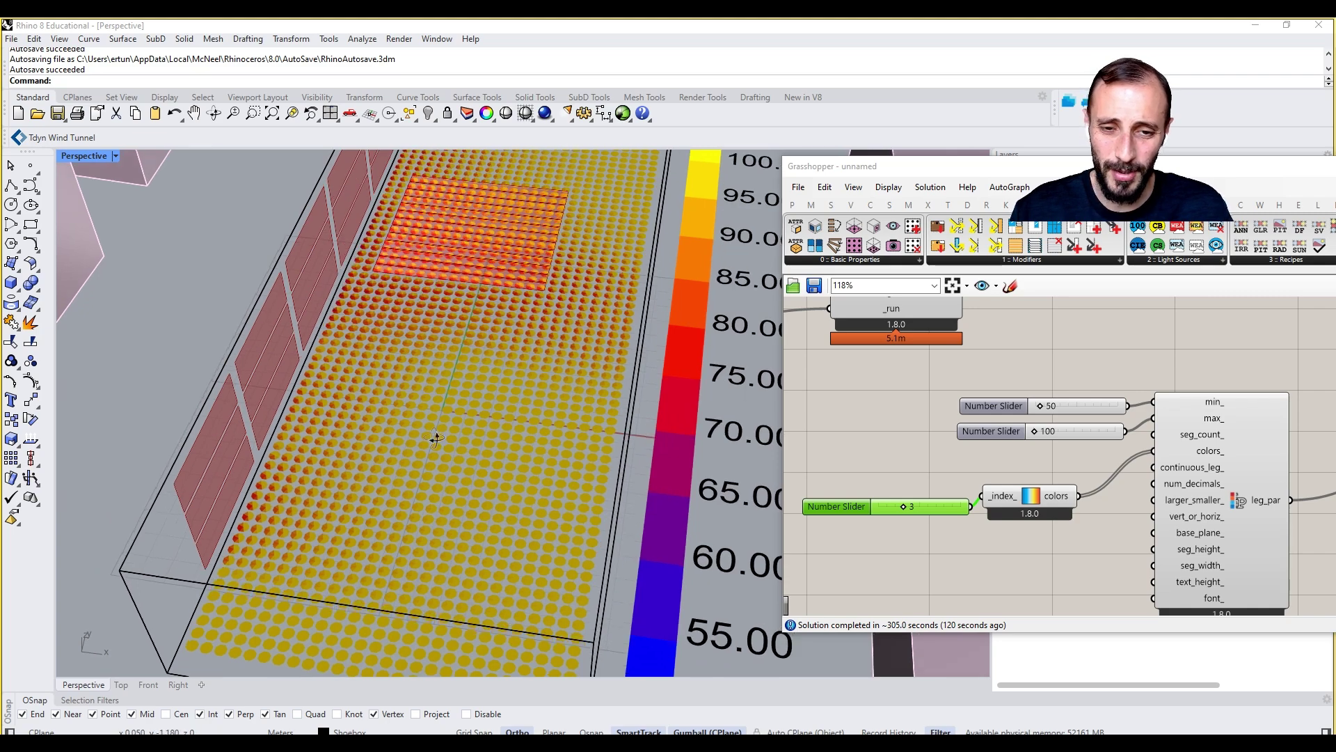
{"action": "right_click_drag", "start_coordinate": [432, 437], "coordinate": [422, 485]}
{"action": "scroll", "coordinate": [422, 485], "scroll_direction": "down", "scroll_amount": 2}
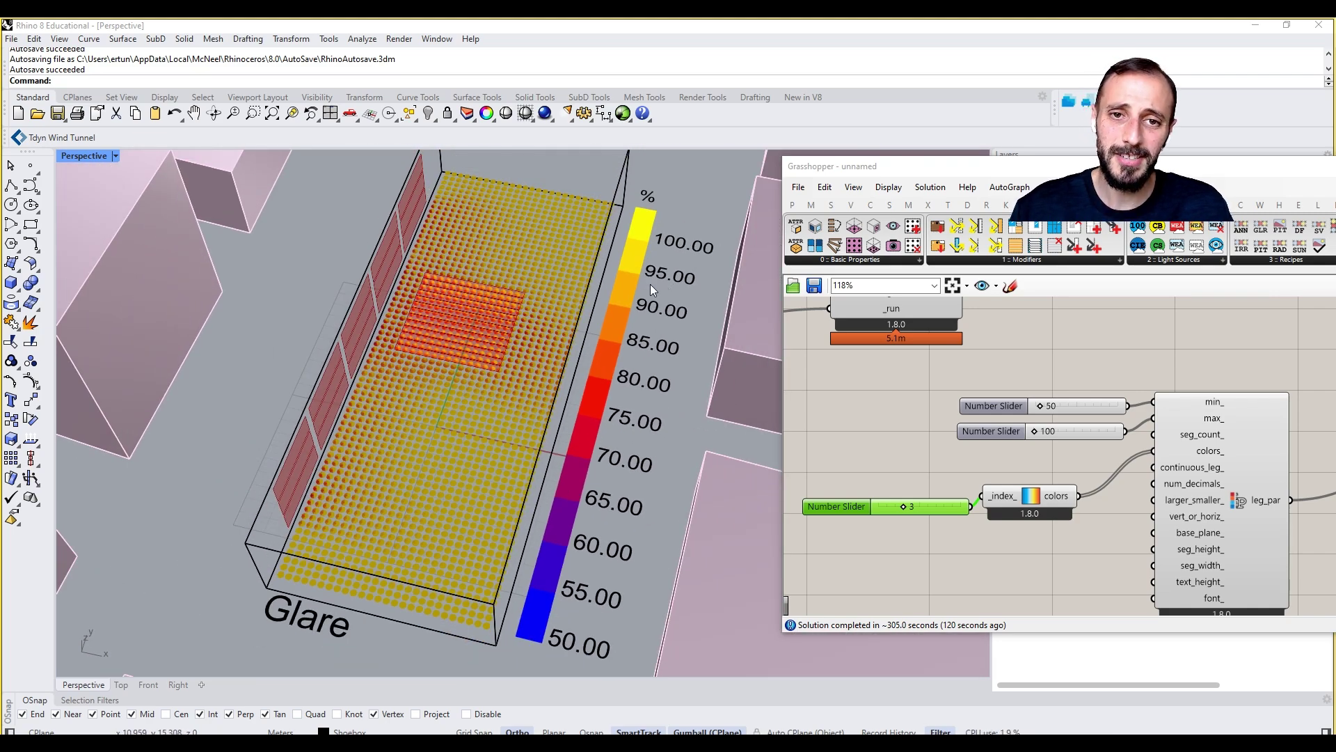
{"action": "right_click_drag", "start_coordinate": [650, 284], "coordinate": [628, 271]}
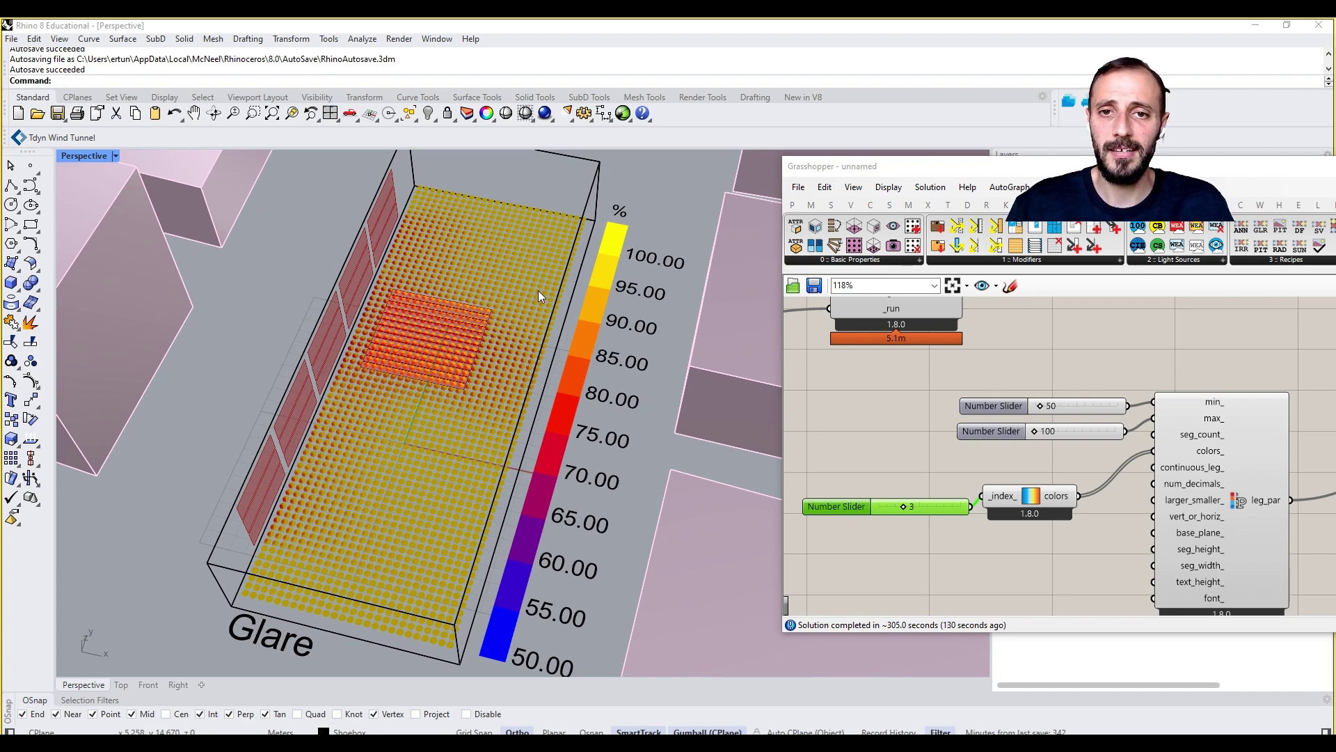
Create a new Rhino layer named Glare_Option3 for the glare results
{"action": "scroll", "coordinate": [567, 235], "scroll_direction": "down", "scroll_amount": 5}
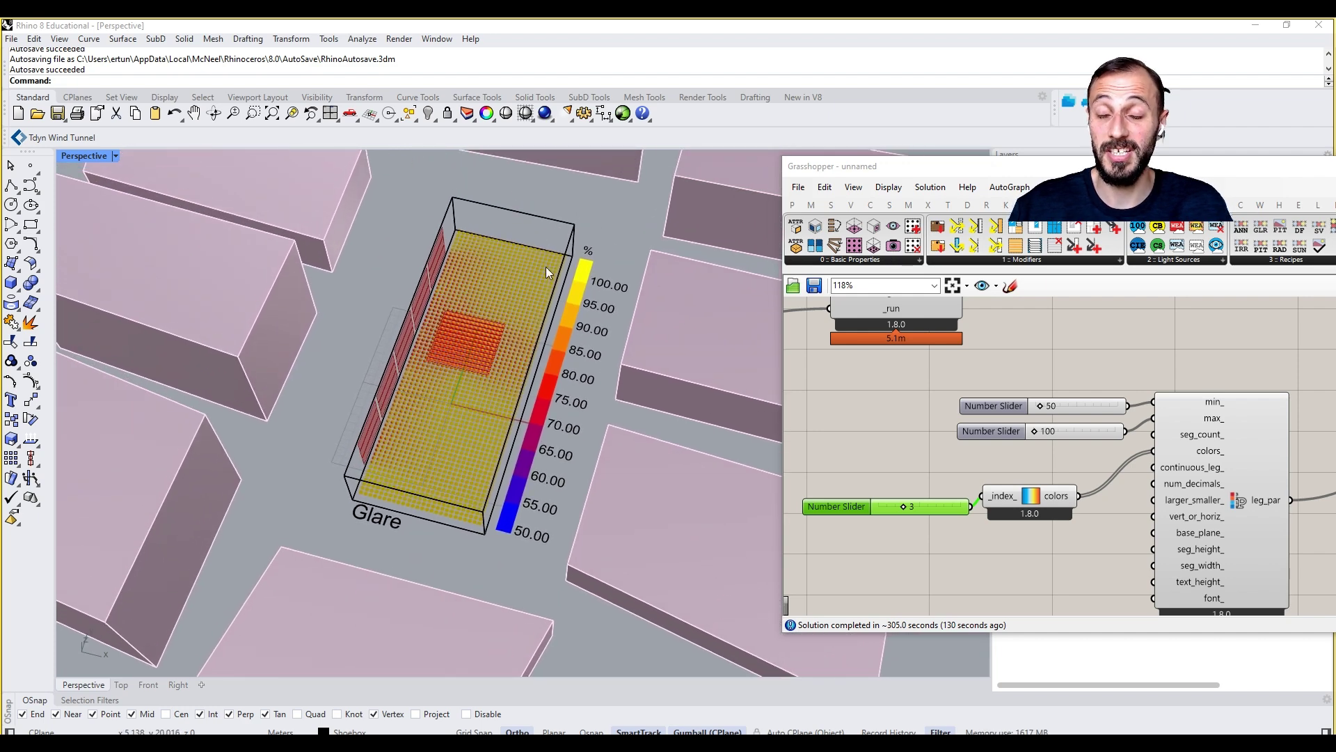
{"action": "scroll", "coordinate": [1112, 454], "scroll_direction": "down", "scroll_amount": 6}
{"action": "right_click", "coordinate": [1114, 454]}
{"action": "right_click_drag", "start_coordinate": [1114, 454], "coordinate": [1030, 480]}
{"action": "scroll", "coordinate": [1059, 458], "scroll_direction": "up", "scroll_amount": 1}
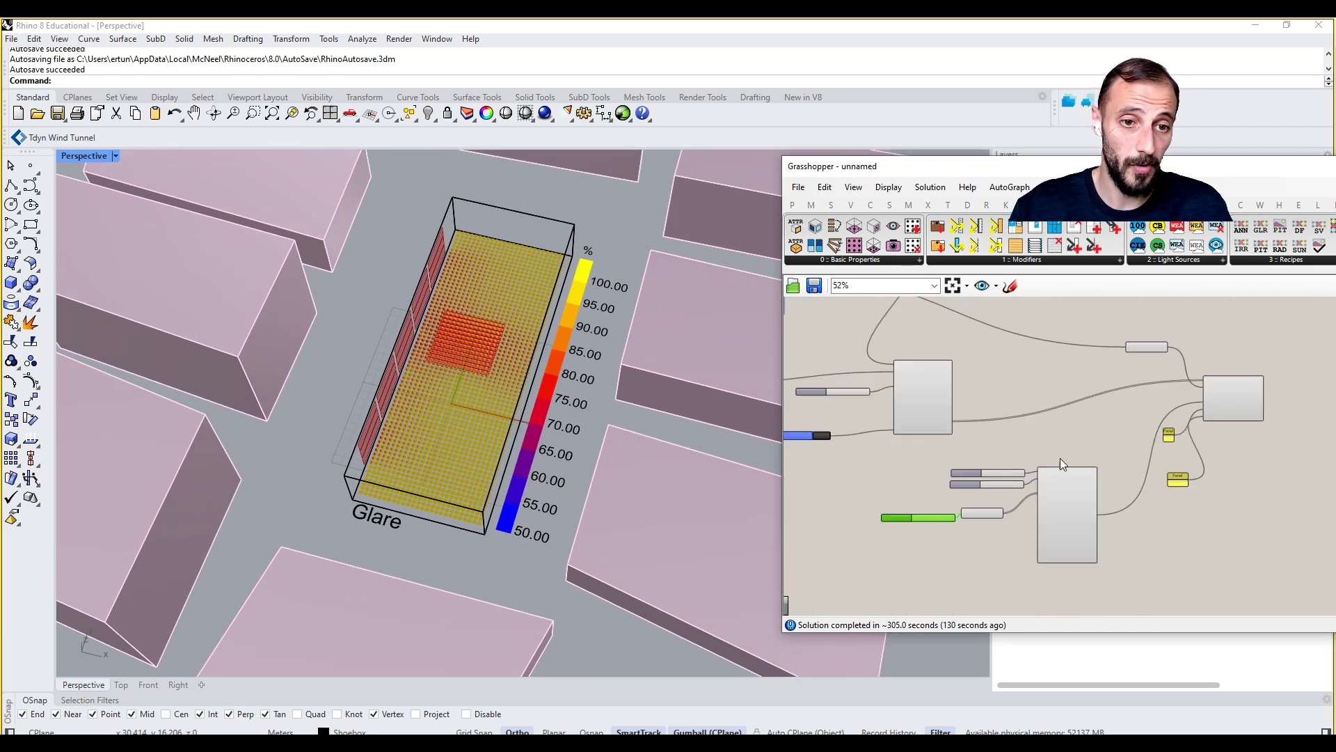
{"action": "scroll", "coordinate": [1064, 433], "scroll_direction": "up", "scroll_amount": 3}
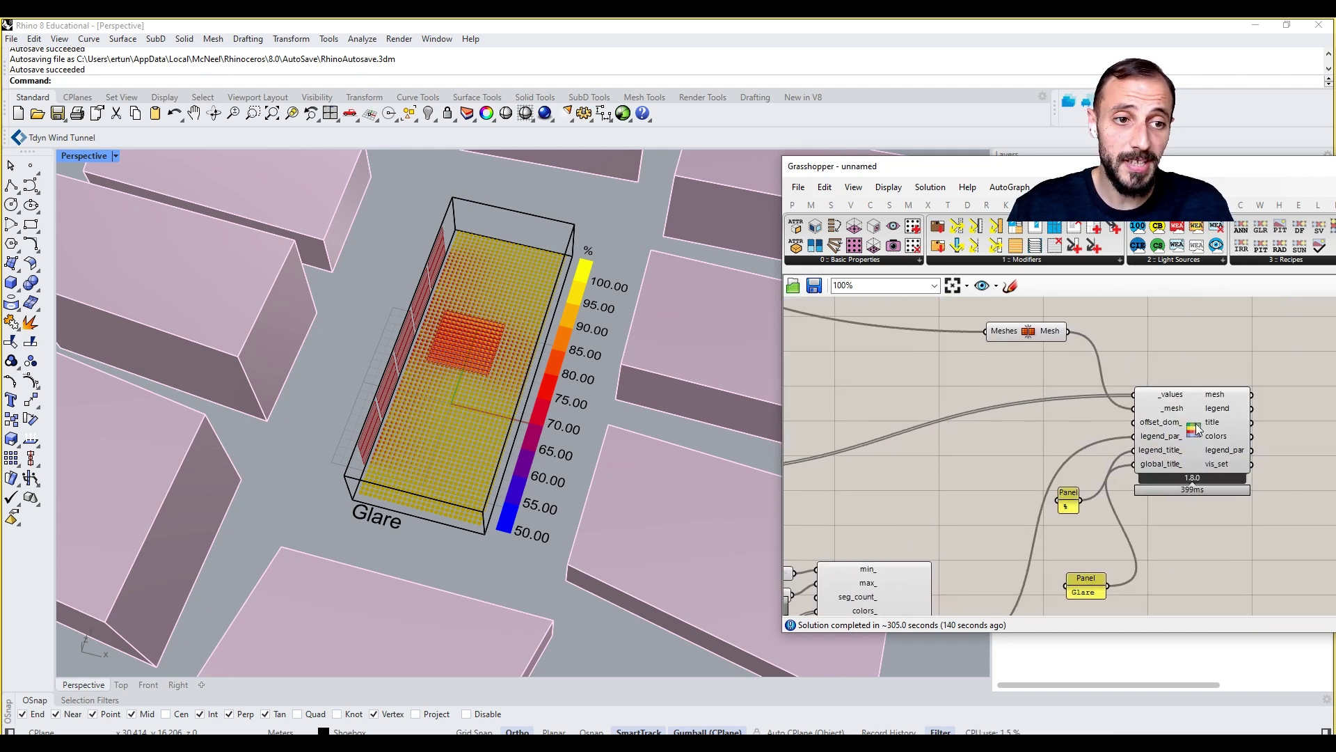
{"action": "left_click_drag", "start_coordinate": [1131, 169], "coordinate": [1096, 429]}
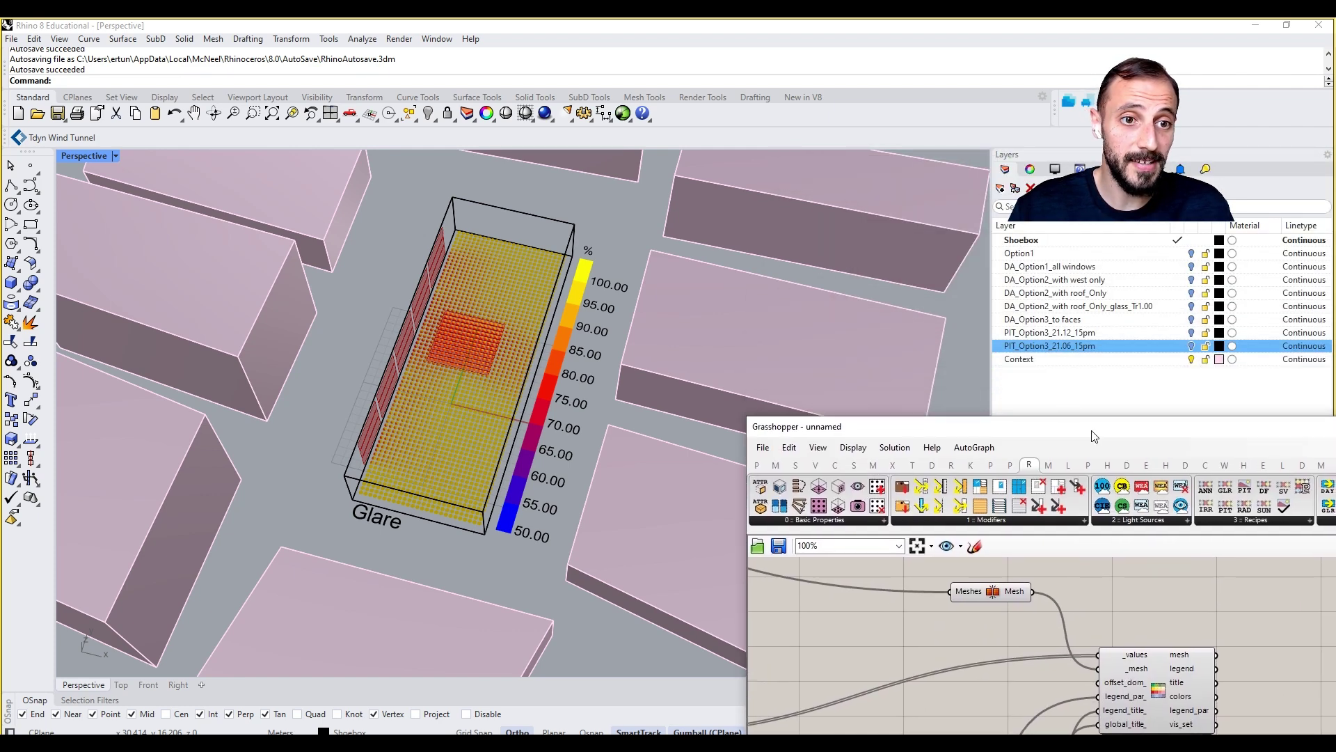
{"action": "left_click", "coordinate": [1002, 187]}
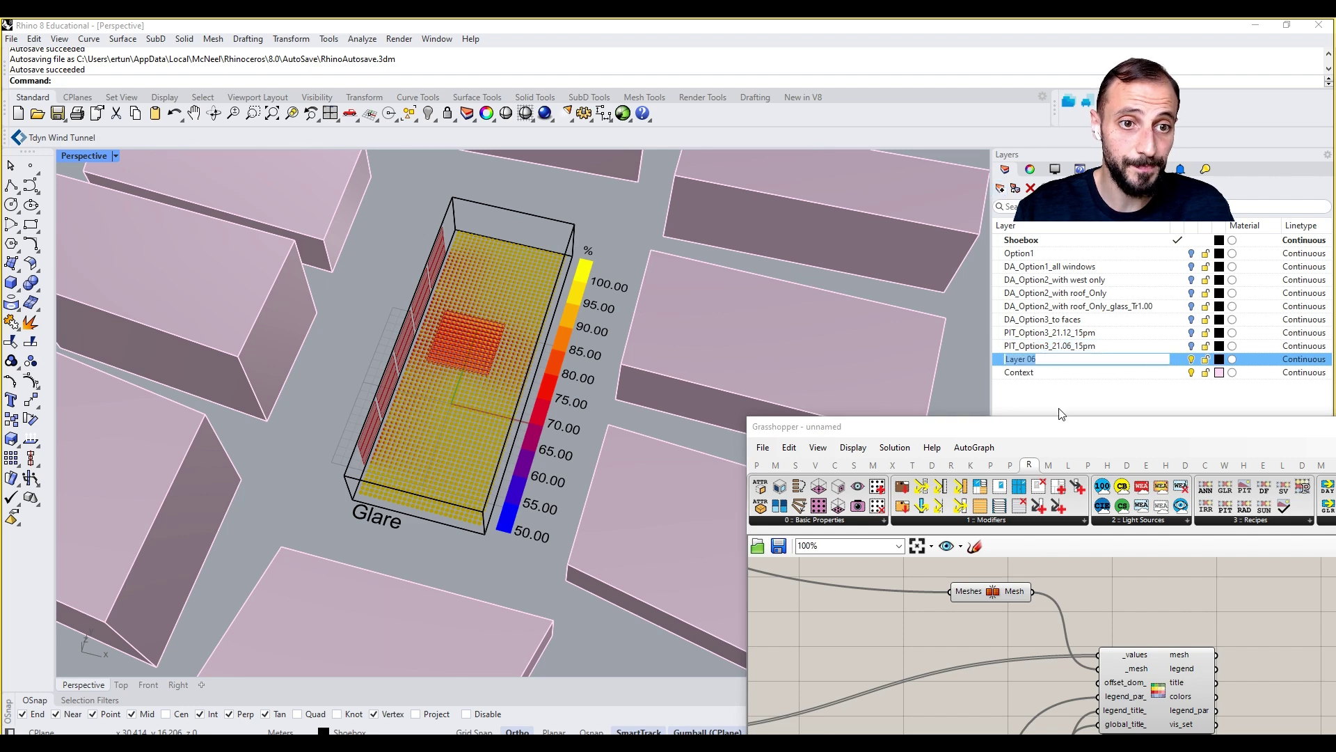
{"action": "type", "text": "Glare_Option3"}
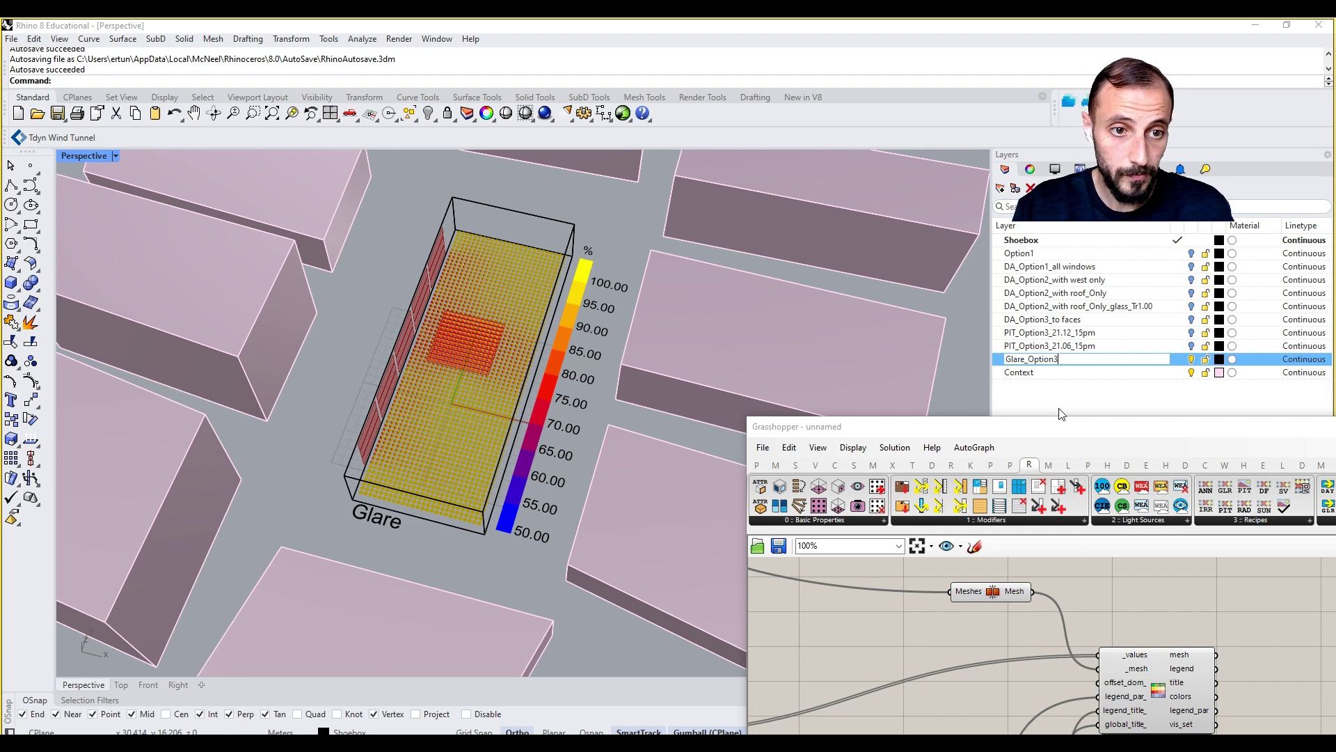
{"action": "key", "text": "Return"}
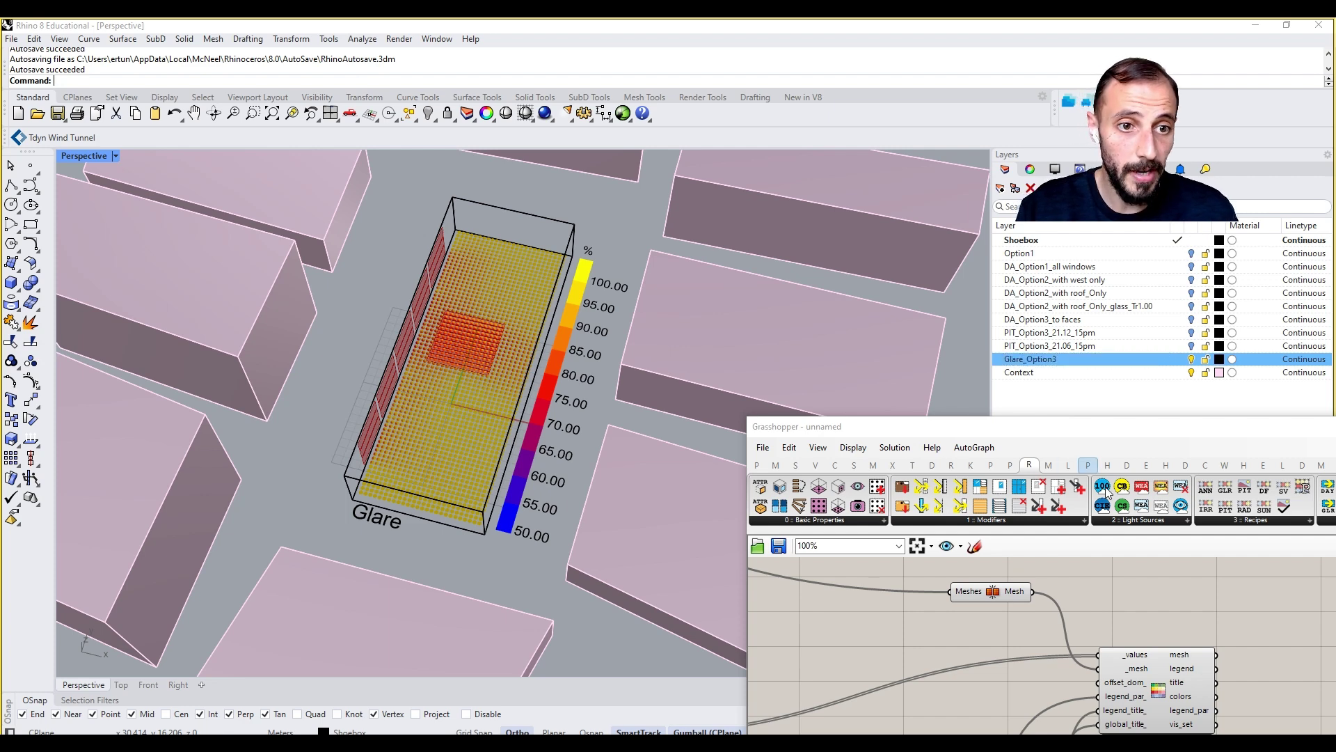
Bake the glare heatmap as a group onto the Glare_Option3 layer and turn off the heatmap component's preview
{"action": "right_click", "coordinate": [1159, 686]}
{"action": "left_click", "coordinate": [1181, 712]}
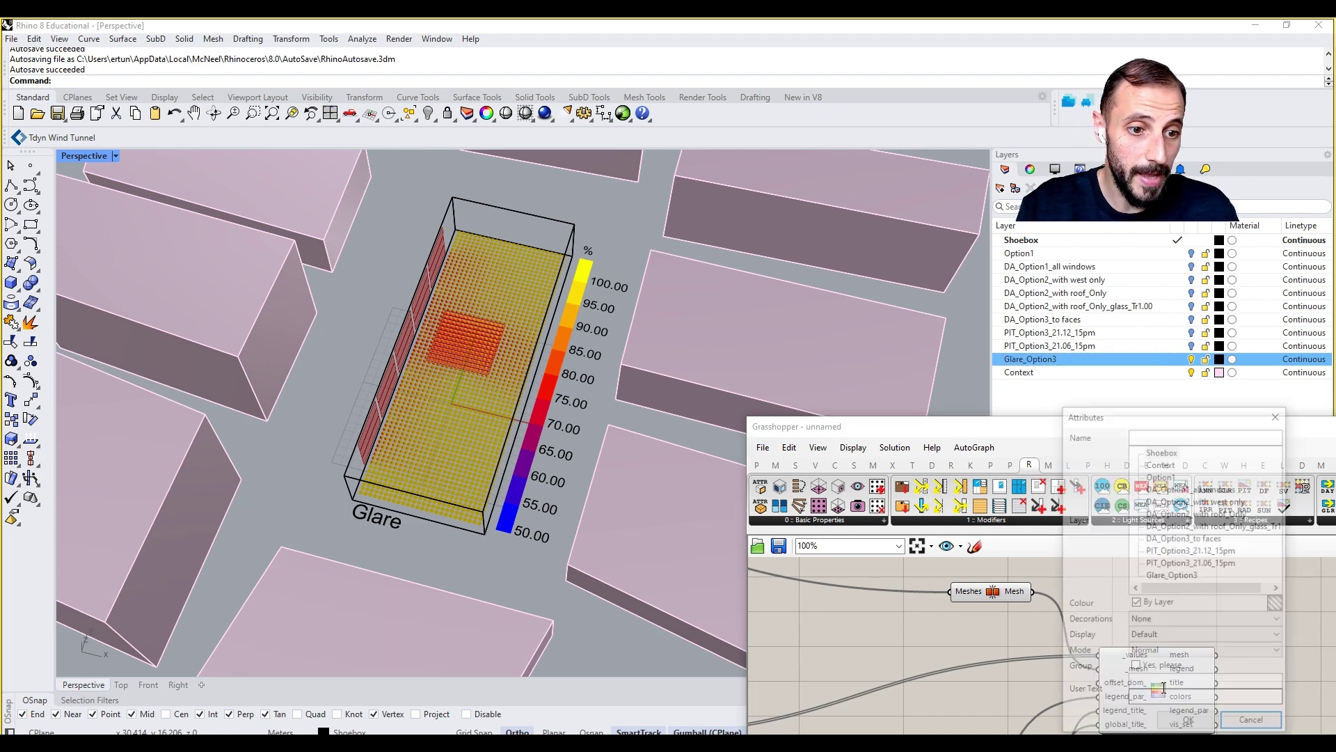
{"action": "left_click", "coordinate": [1183, 576]}
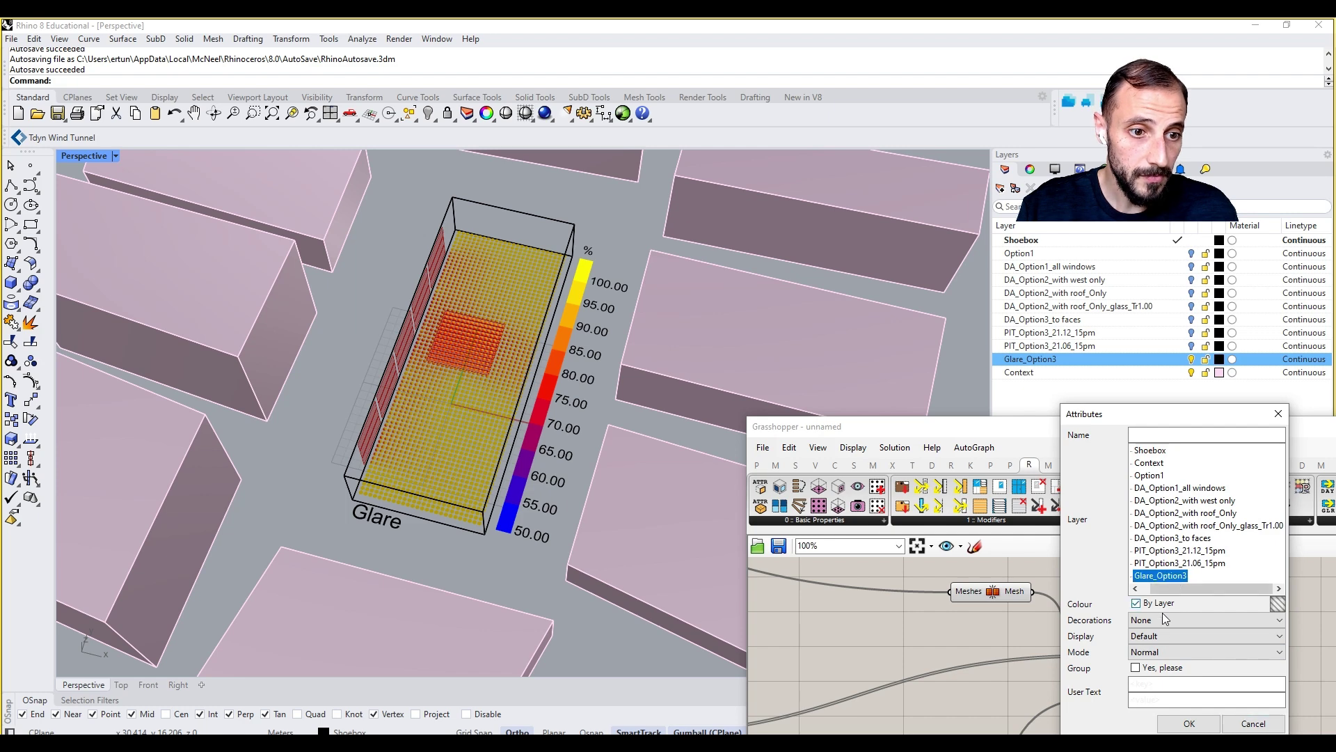
{"action": "left_click", "coordinate": [1136, 668]}
{"action": "left_click", "coordinate": [1188, 724]}
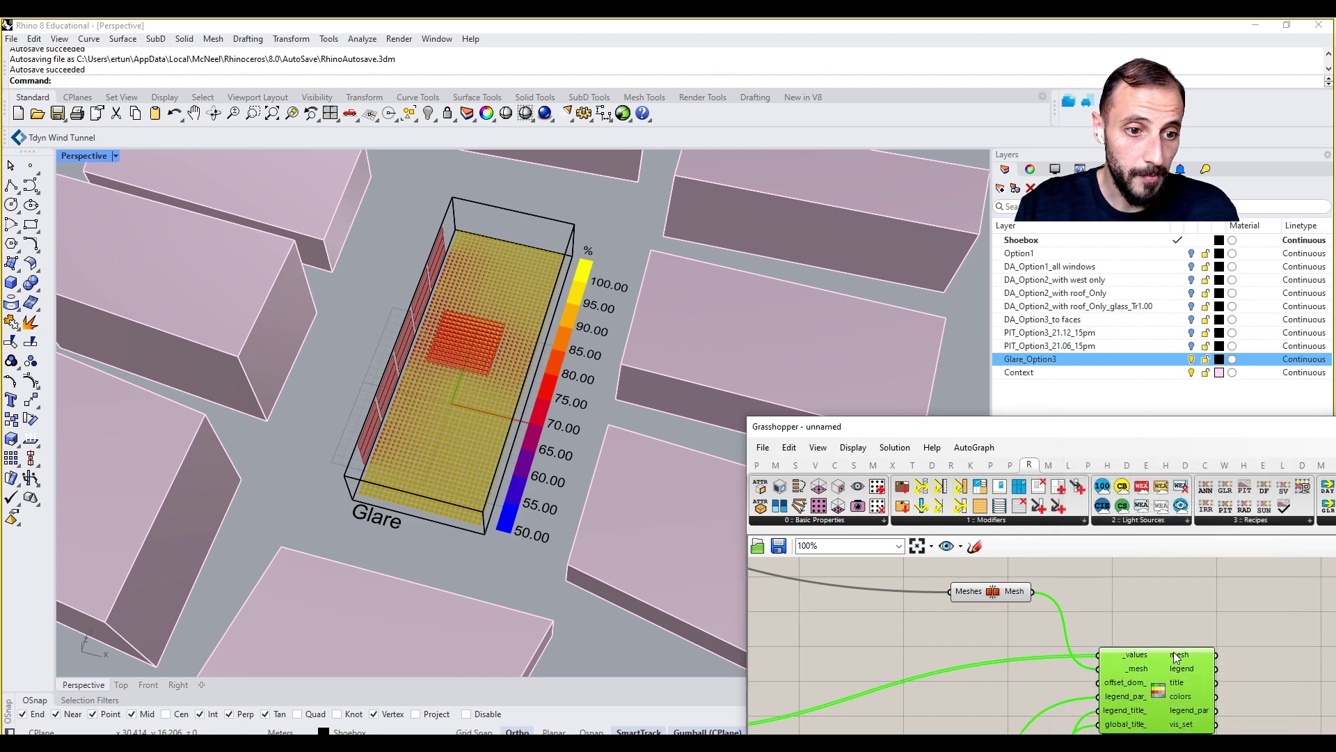
{"action": "right_click", "coordinate": [1157, 668]}
{"action": "left_click", "coordinate": [1198, 547]}
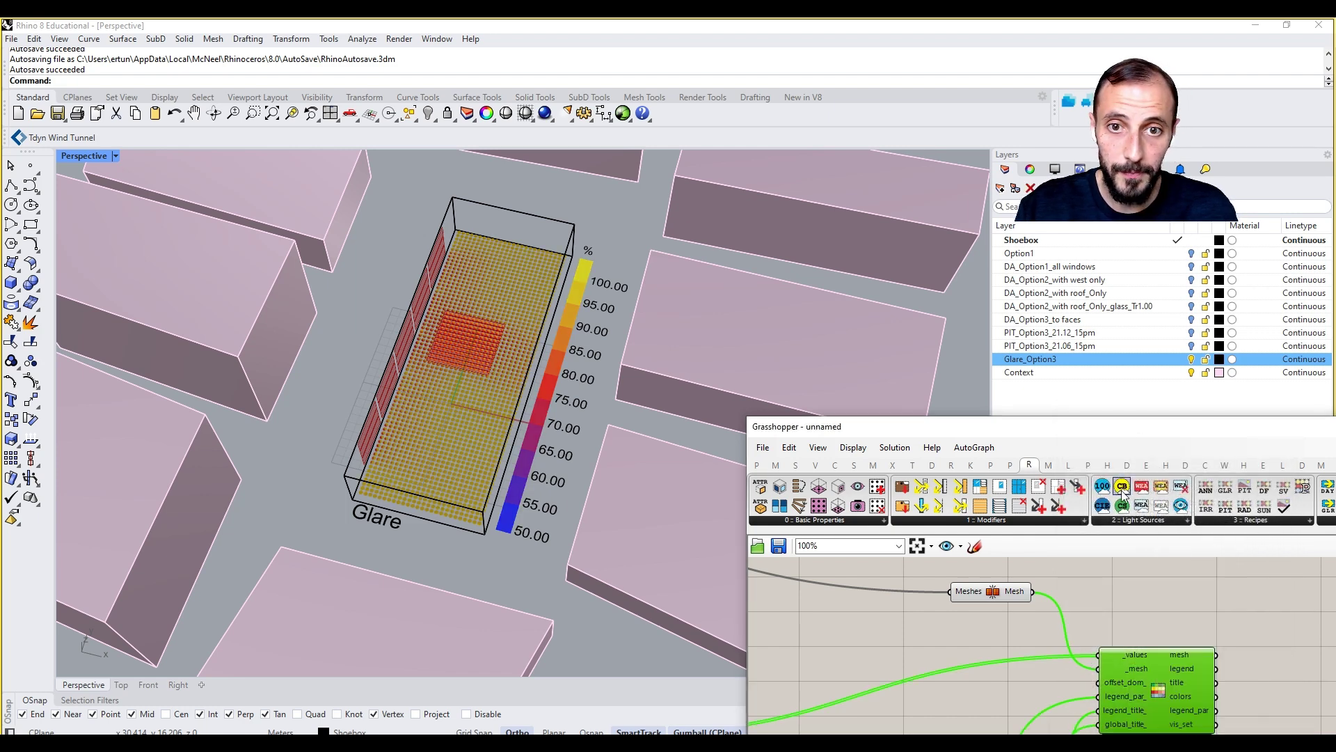
Group all the glare analysis components on the Grasshopper canvas, from the sensor grid setup to the heatmap component
{"action": "left_click_drag", "start_coordinate": [1099, 439], "coordinate": [1104, 350]}
{"action": "scroll", "coordinate": [1176, 537], "scroll_direction": "down", "scroll_amount": 4}
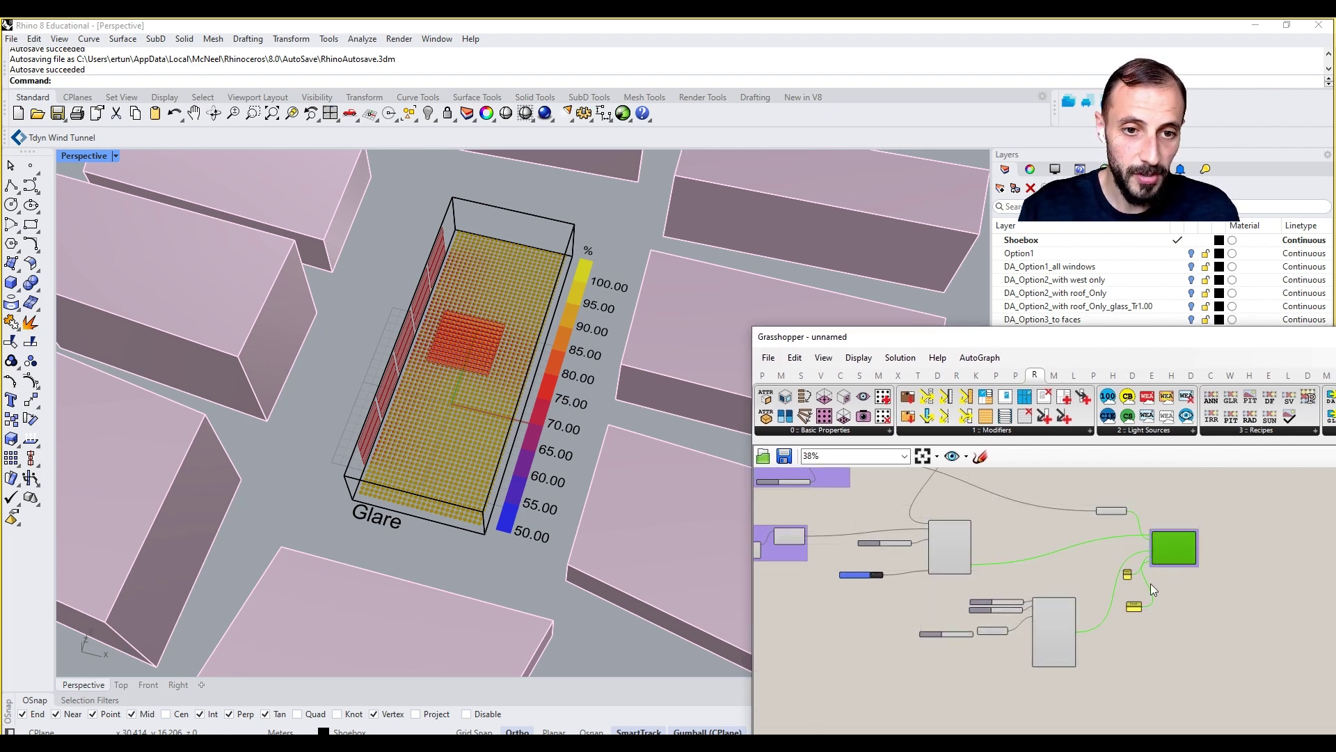
{"action": "right_click_drag", "start_coordinate": [1145, 584], "coordinate": [1211, 593]}
{"action": "scroll", "coordinate": [1211, 593], "scroll_direction": "down", "scroll_amount": 4}
{"action": "left_click_drag", "start_coordinate": [1263, 508], "coordinate": [900, 653]}
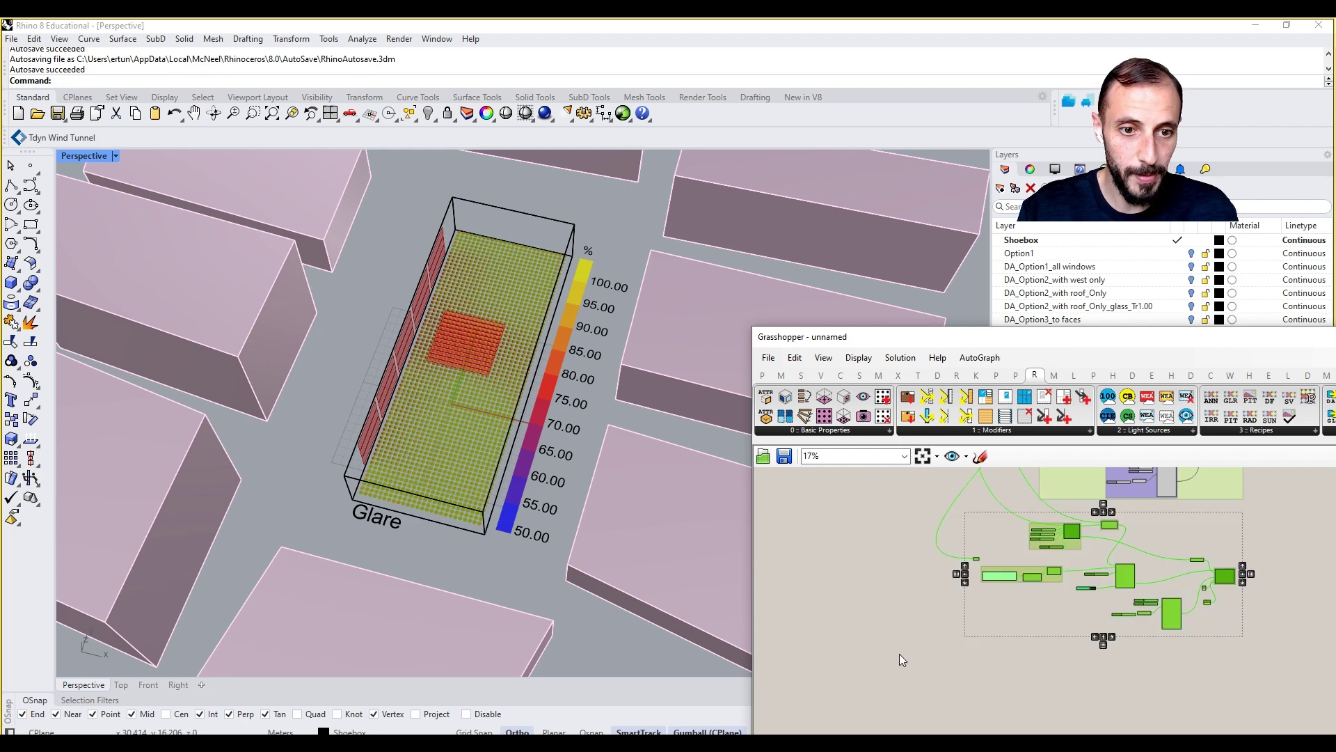
{"action": "key", "text": "ctrl+g"}
{"action": "left_click", "coordinate": [1035, 603]}
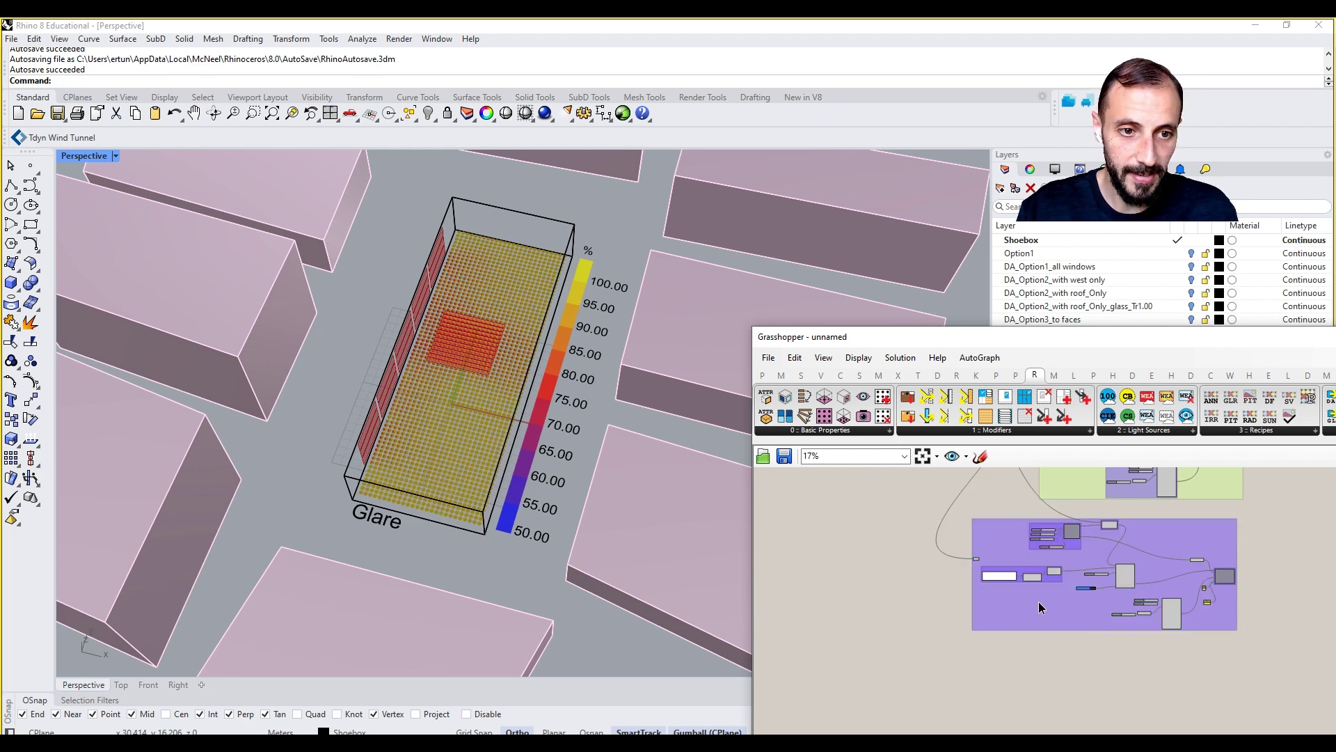
Copy the "POINT in TIME ILLUMINANCE" title onto the new glare group and add the copy to that group
{"action": "right_click_drag", "start_coordinate": [1108, 473], "coordinate": [1064, 620]}
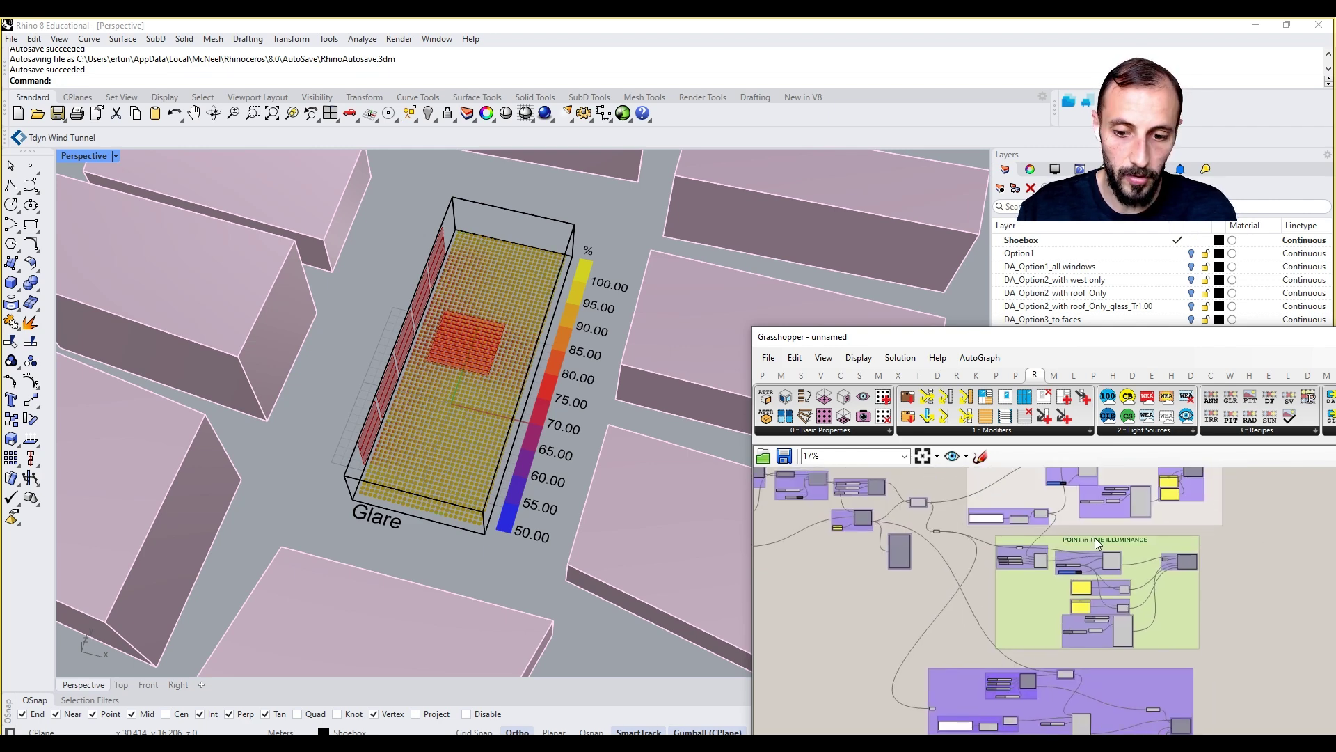
{"action": "left_click", "coordinate": [1096, 540]}
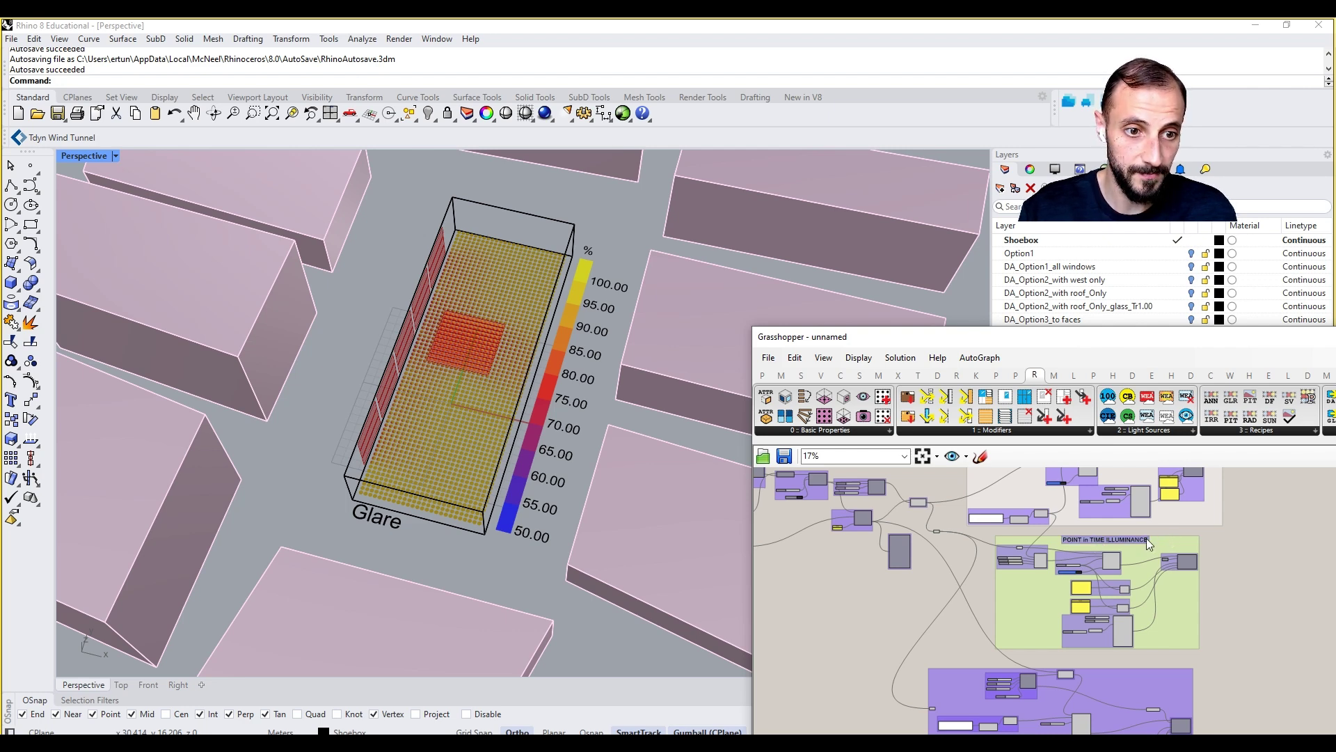
{"action": "scroll", "coordinate": [1143, 539], "scroll_direction": "up", "scroll_amount": 5}
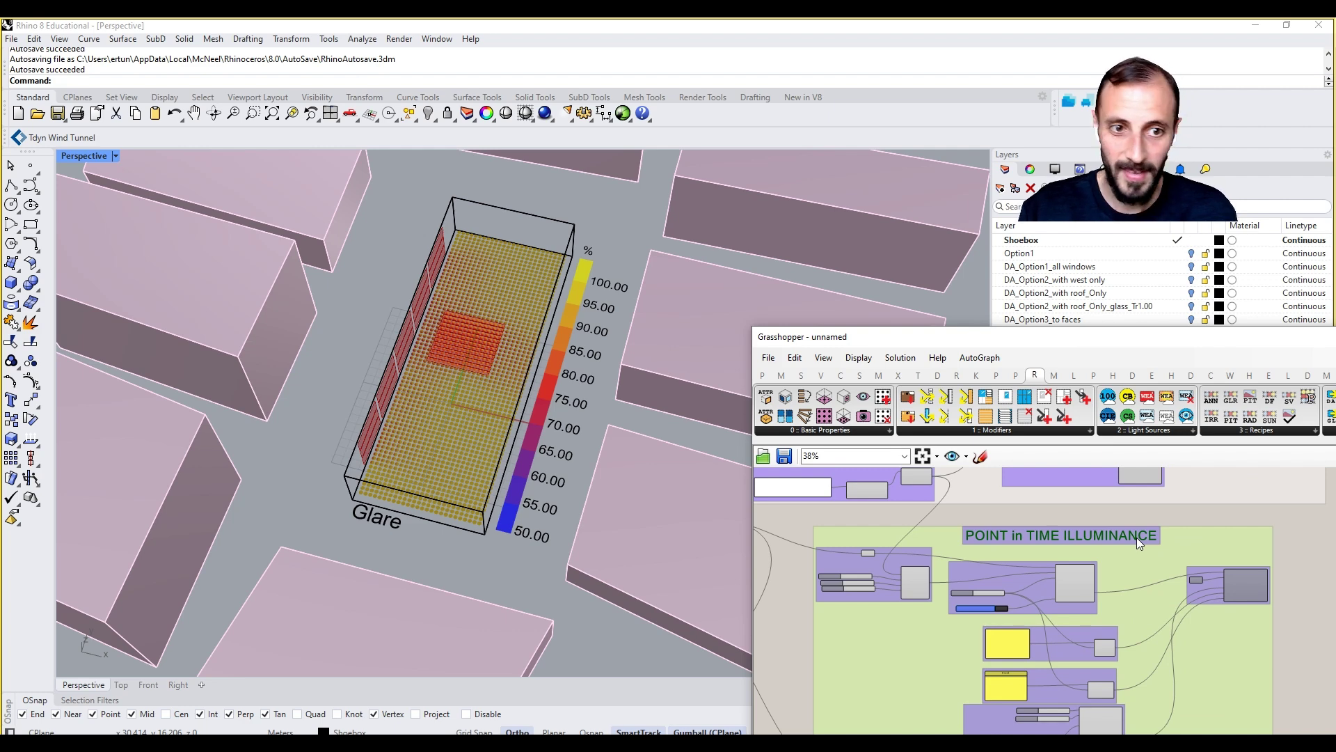
{"action": "left_click", "coordinate": [794, 359]}
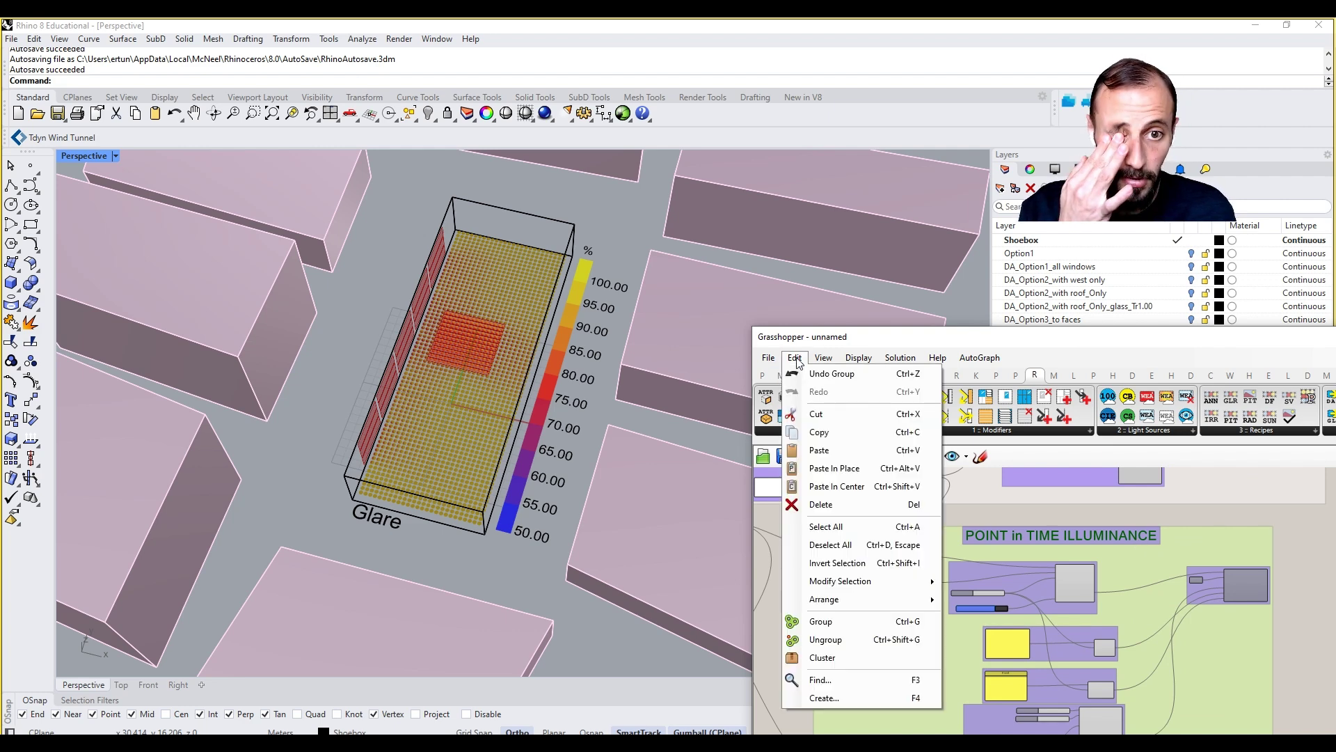
{"action": "left_click", "coordinate": [811, 375]}
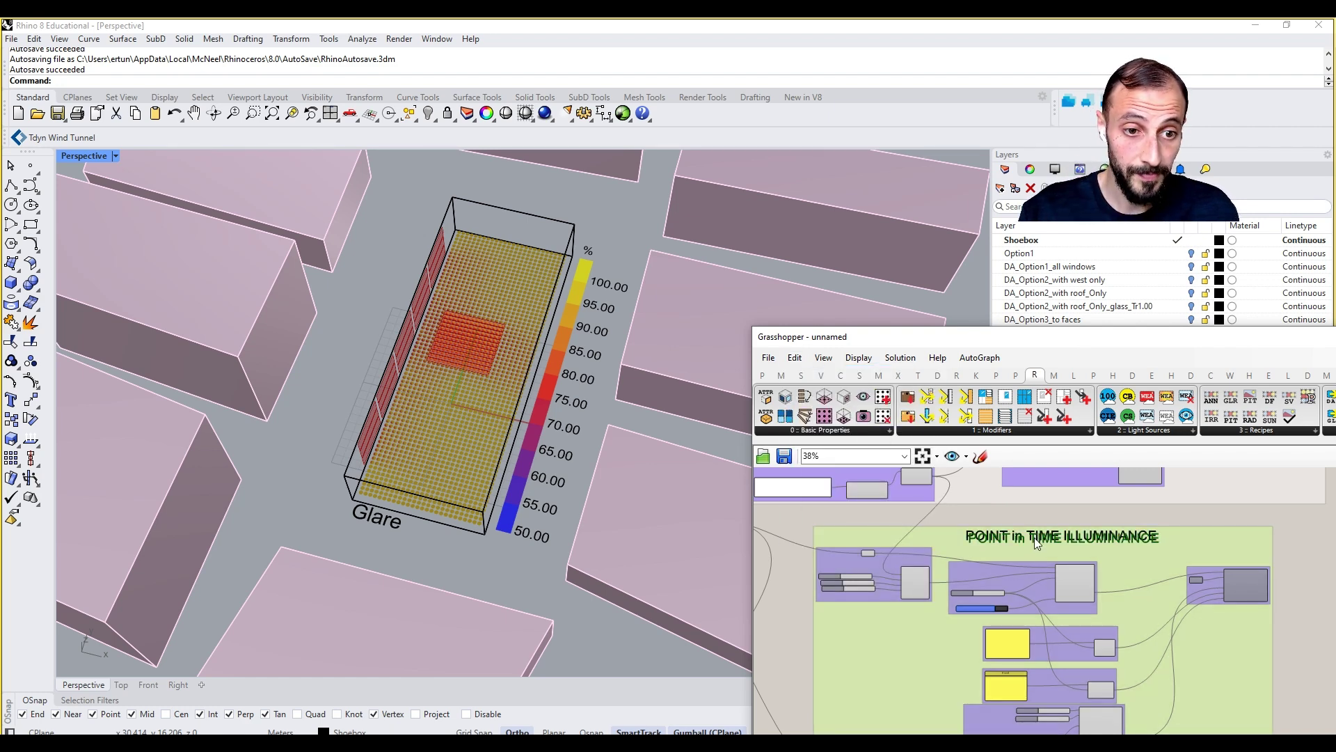
{"action": "scroll", "coordinate": [1029, 552], "scroll_direction": "down", "scroll_amount": 3}
{"action": "right_click", "coordinate": [1060, 679]}
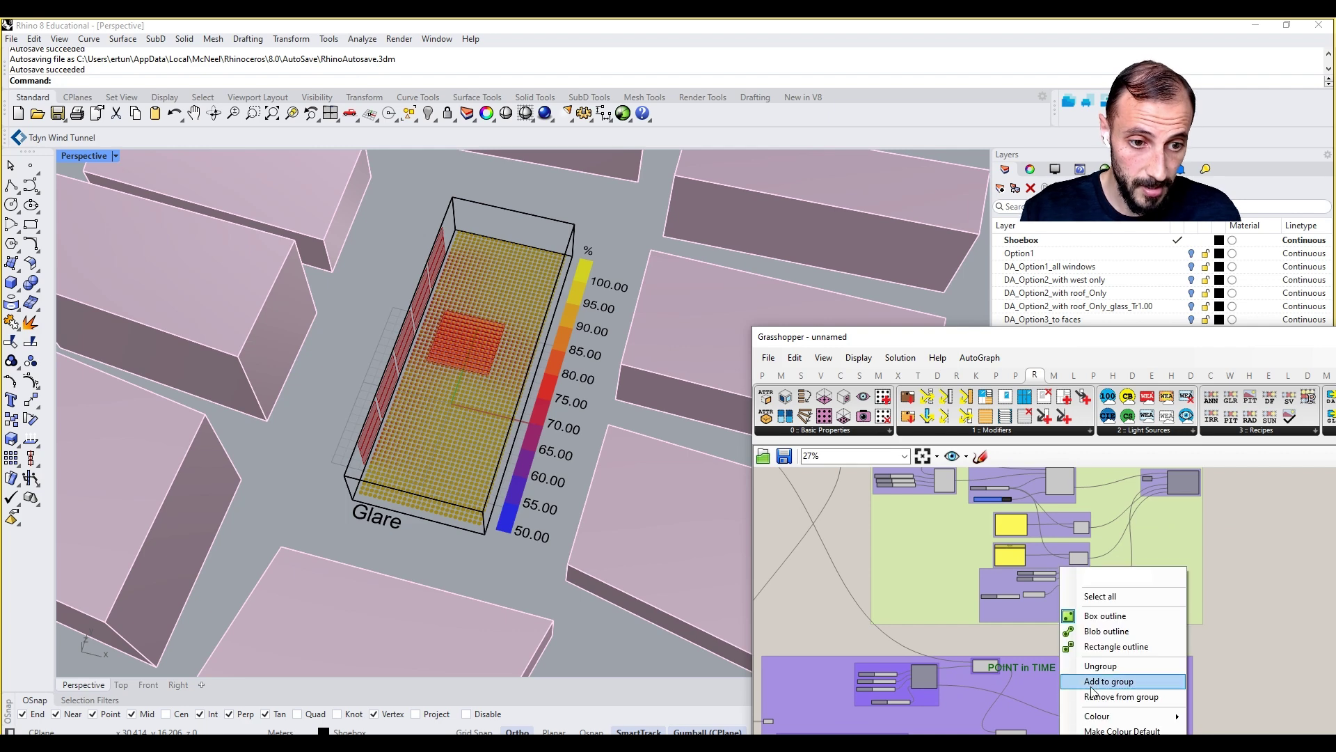
{"action": "left_click", "coordinate": [1061, 667]}
Change the copied title's text to GLARE
{"action": "double_click", "coordinate": [1035, 650]}
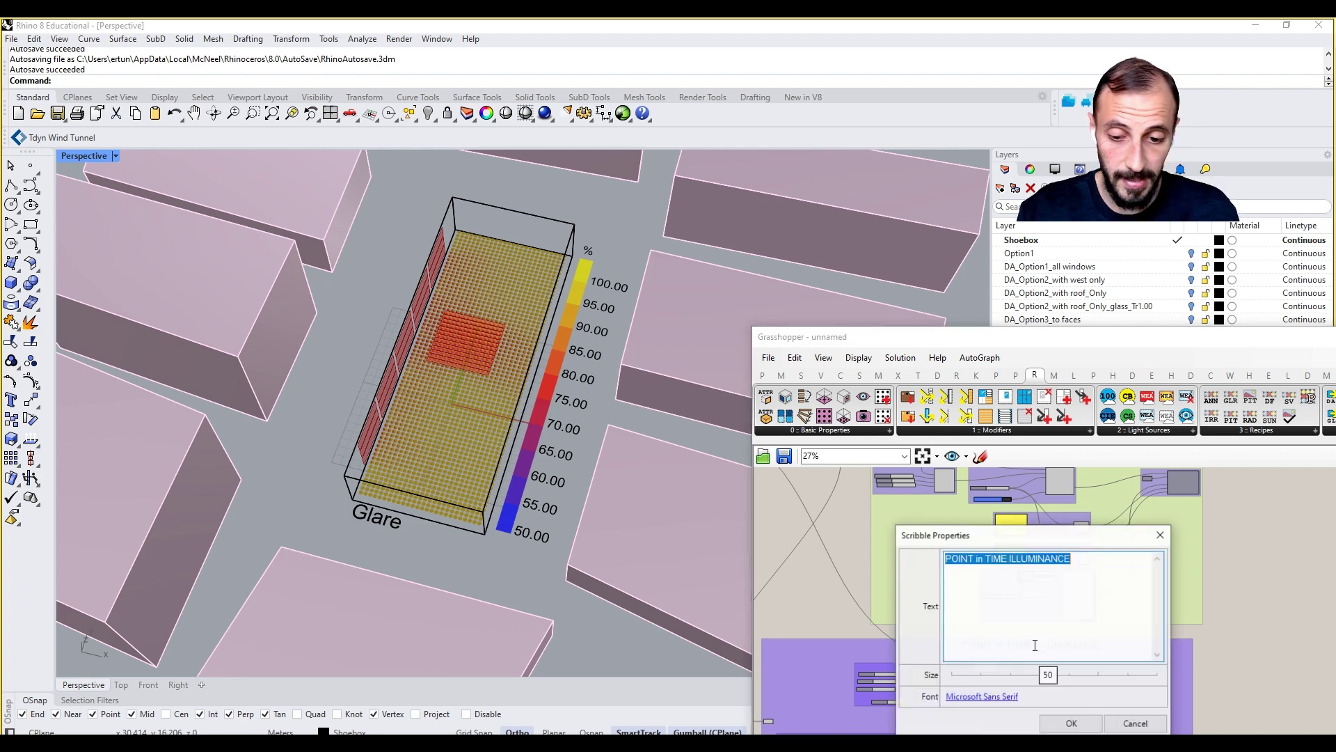
{"action": "type", "text": "GLARE"}
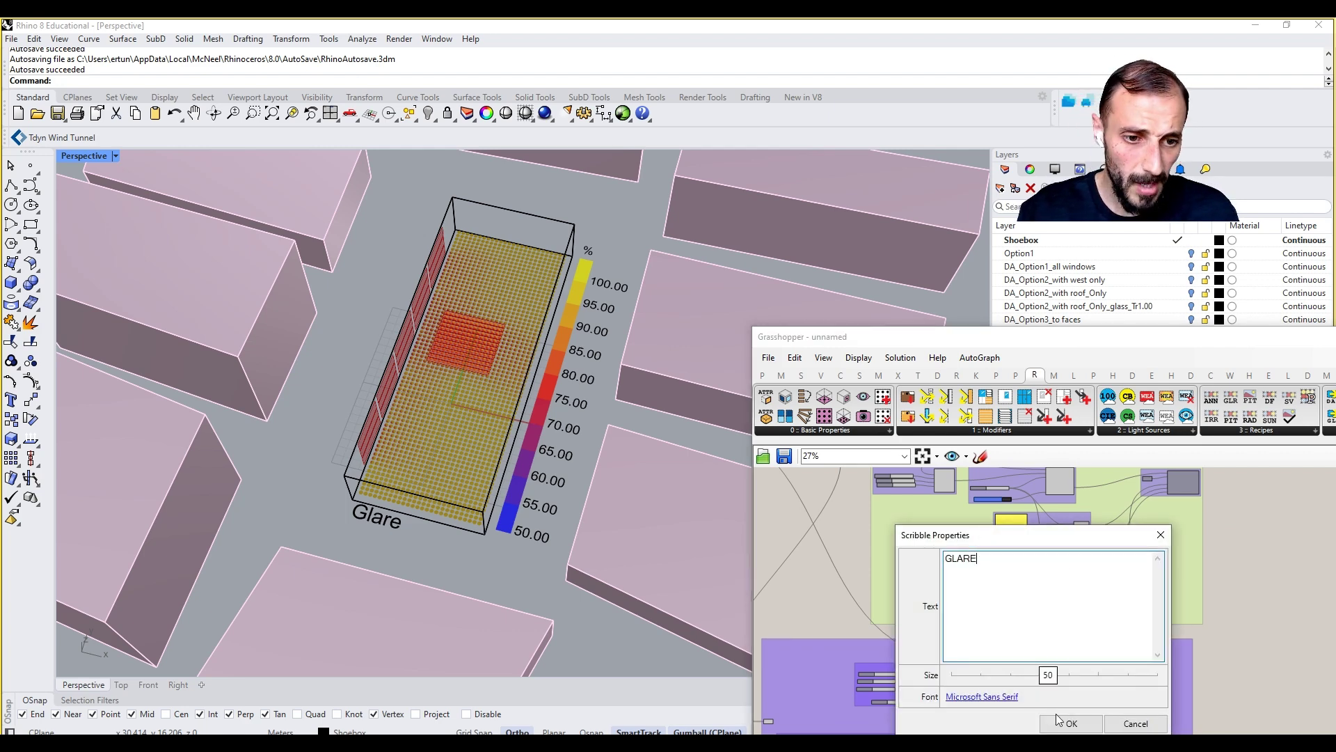
{"action": "left_click", "coordinate": [1055, 716]}
Recolour the large group around the GLARE workflow to blue
{"action": "right_click_drag", "start_coordinate": [1051, 689], "coordinate": [1050, 609]}
{"action": "right_click", "coordinate": [1050, 608]}
{"action": "mouse_move", "coordinate": [1082, 717]}
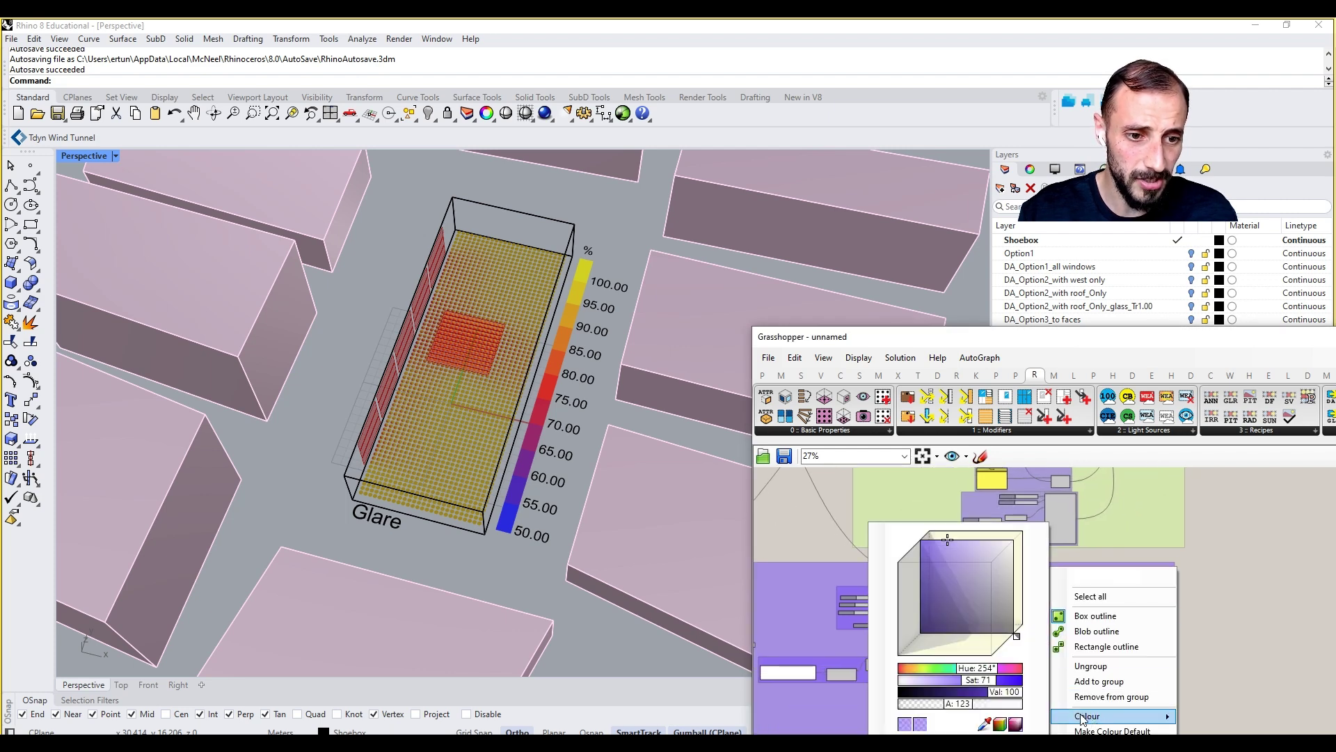
{"action": "left_click_drag", "start_coordinate": [968, 680], "coordinate": [927, 671]}
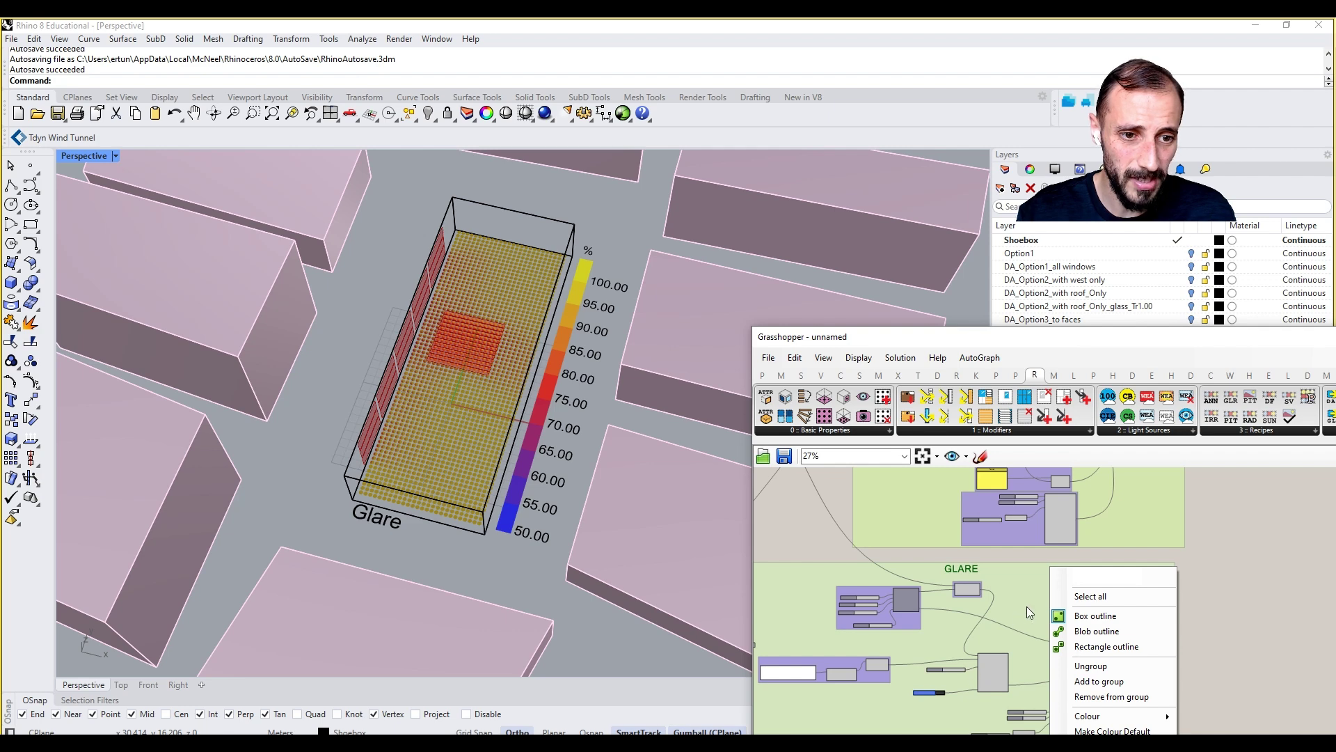
{"action": "mouse_move", "coordinate": [1100, 716]}
{"action": "left_click_drag", "start_coordinate": [951, 680], "coordinate": [983, 670]}
{"action": "left_click", "coordinate": [824, 559]}
Move the GLARE group further down the canvas, away from the point-in-time illuminance group
{"action": "scroll", "coordinate": [864, 549], "scroll_direction": "down", "scroll_amount": 5}
{"action": "scroll", "coordinate": [904, 558], "scroll_direction": "down", "scroll_amount": 1}
{"action": "left_click_drag", "start_coordinate": [962, 574], "coordinate": [959, 635]}
{"action": "left_click", "coordinate": [955, 581]}
{"action": "right_click_drag", "start_coordinate": [955, 579], "coordinate": [962, 649]}
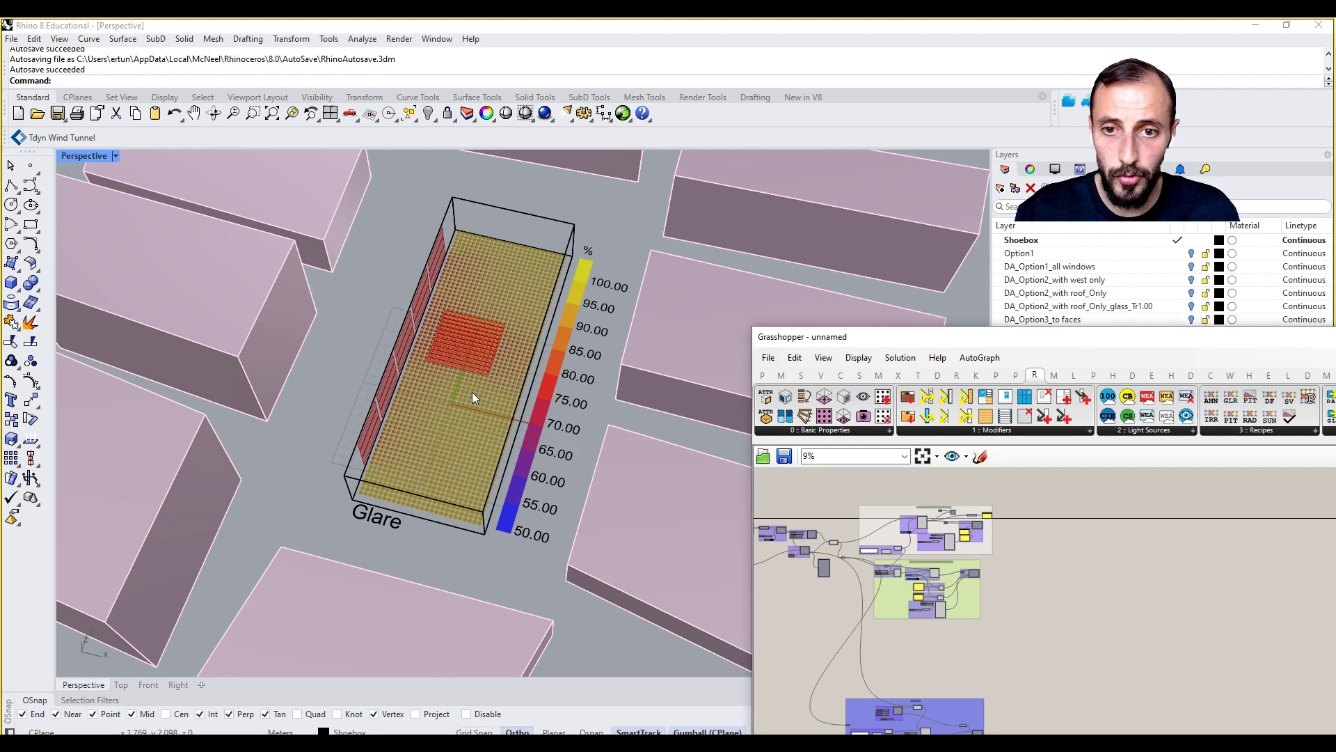
Examine the individual directional sensor cells of the baked glare heatmap up close
{"action": "scroll", "coordinate": [480, 393], "scroll_direction": "up", "scroll_amount": 5}
{"action": "right_click_drag", "start_coordinate": [293, 376], "coordinate": [362, 344]}
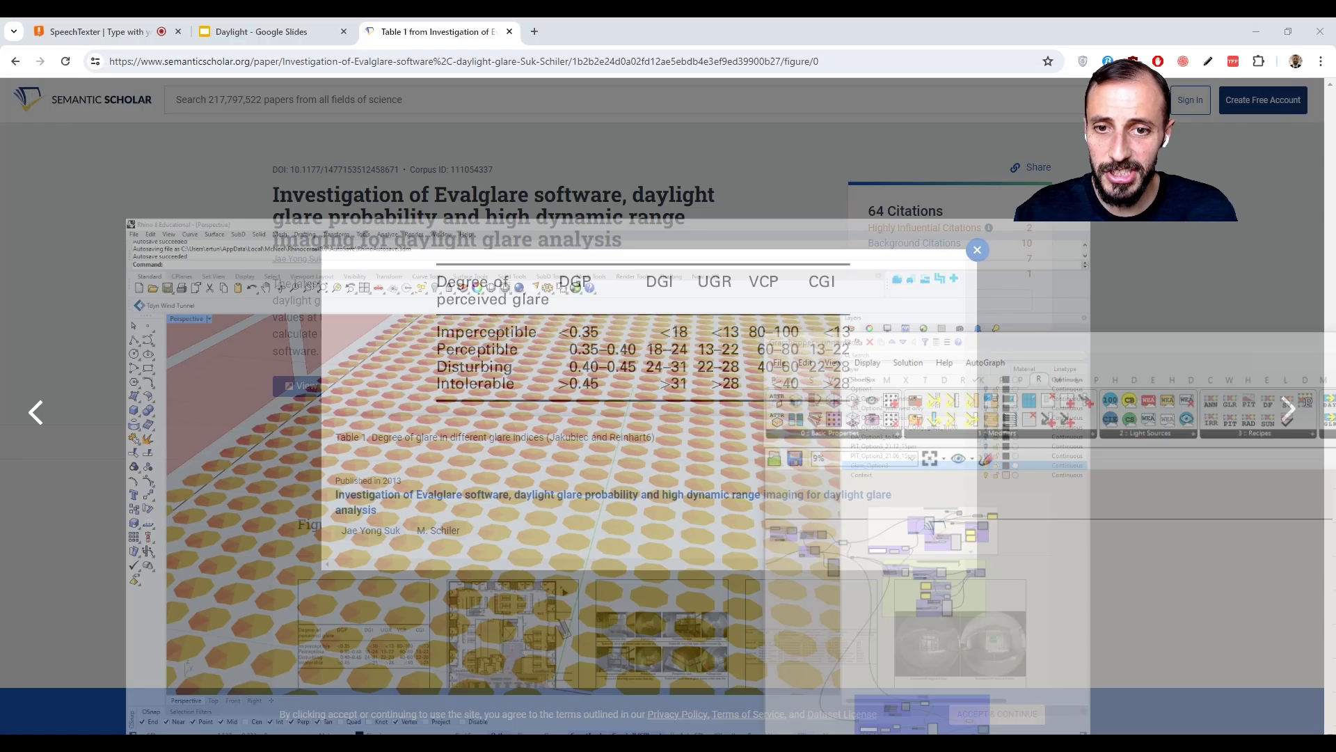